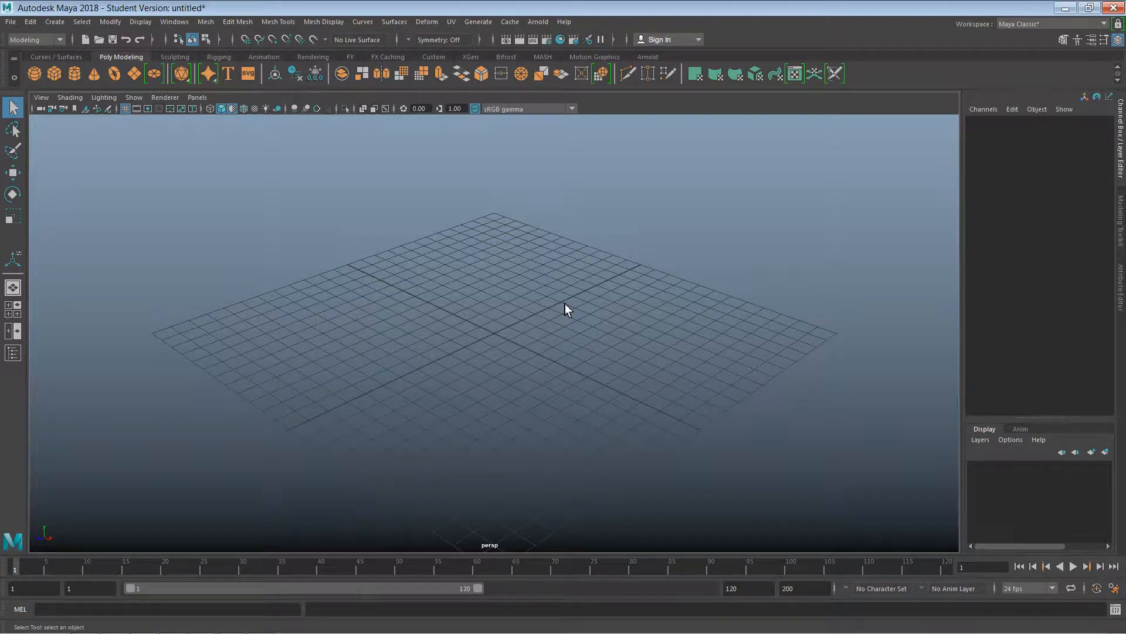
Step: Create a polygon cube at the grid's centre and scale it uniformly to about 3.75
left_click(56, 78)
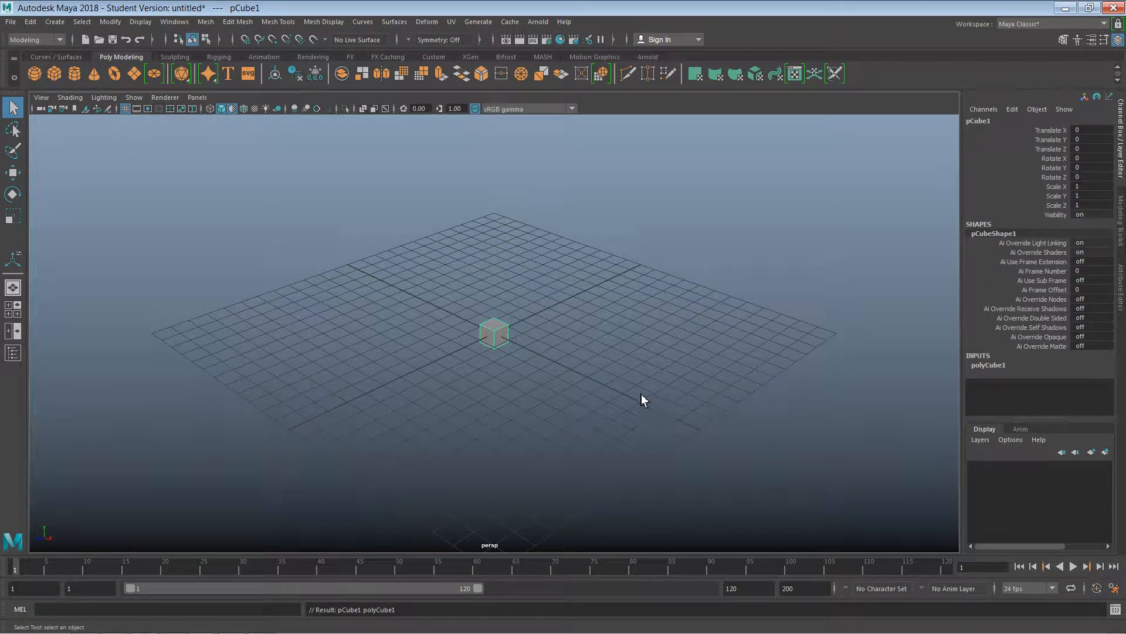
key("r")
left_click_drag(498, 335, 565, 411)
scroll(565, 411, "up", 5)
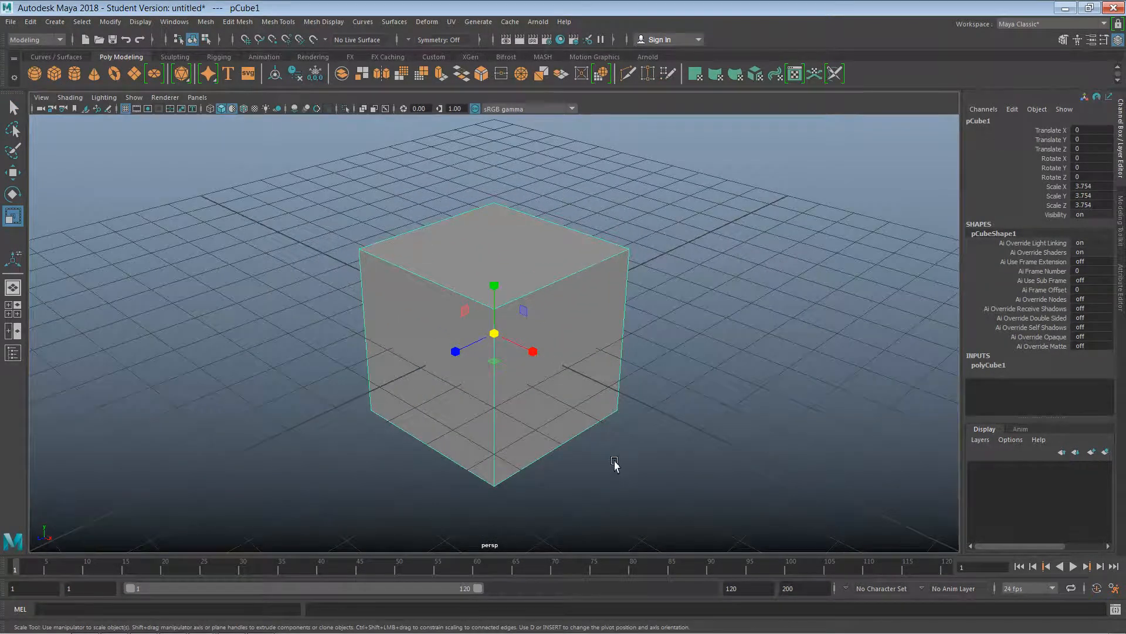
left_click_drag(614, 463, 684, 389, "alt")
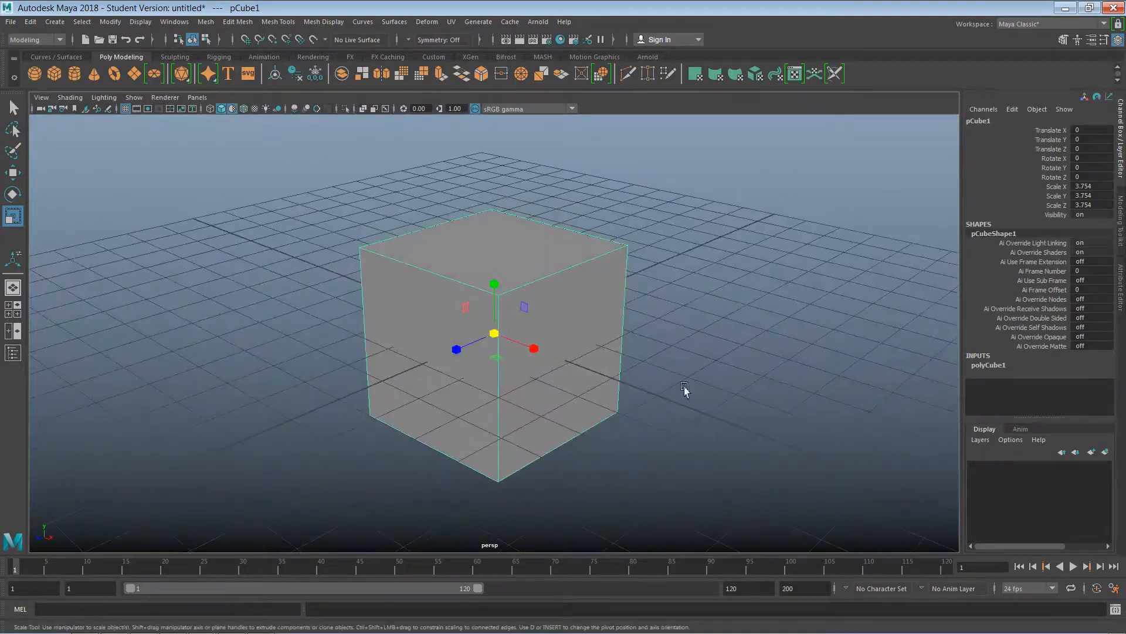
left_click(684, 389)
left_click(576, 347)
left_click(680, 319)
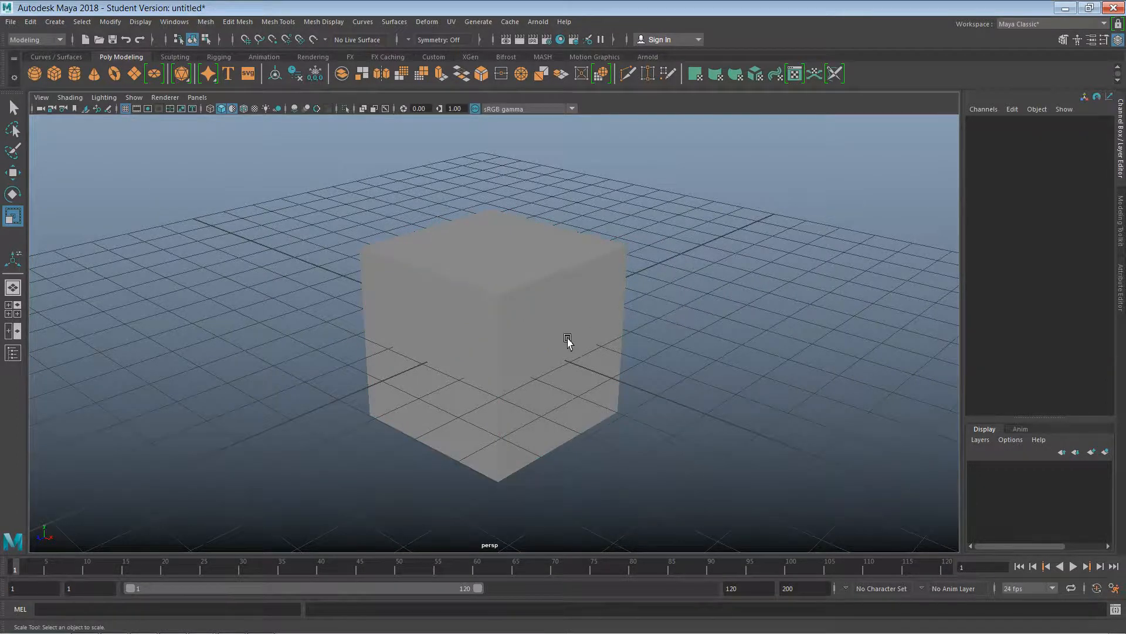
left_click(574, 343)
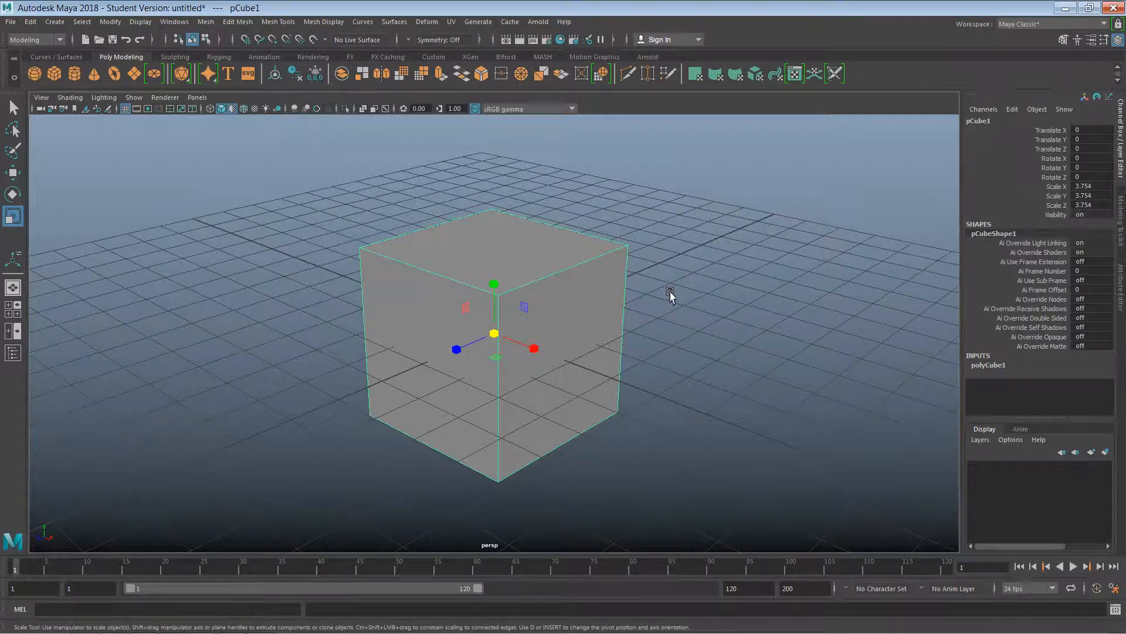
left_click(682, 328)
Step: Assign a new Arnold aiStandardSurface material to the cube
left_click(563, 354)
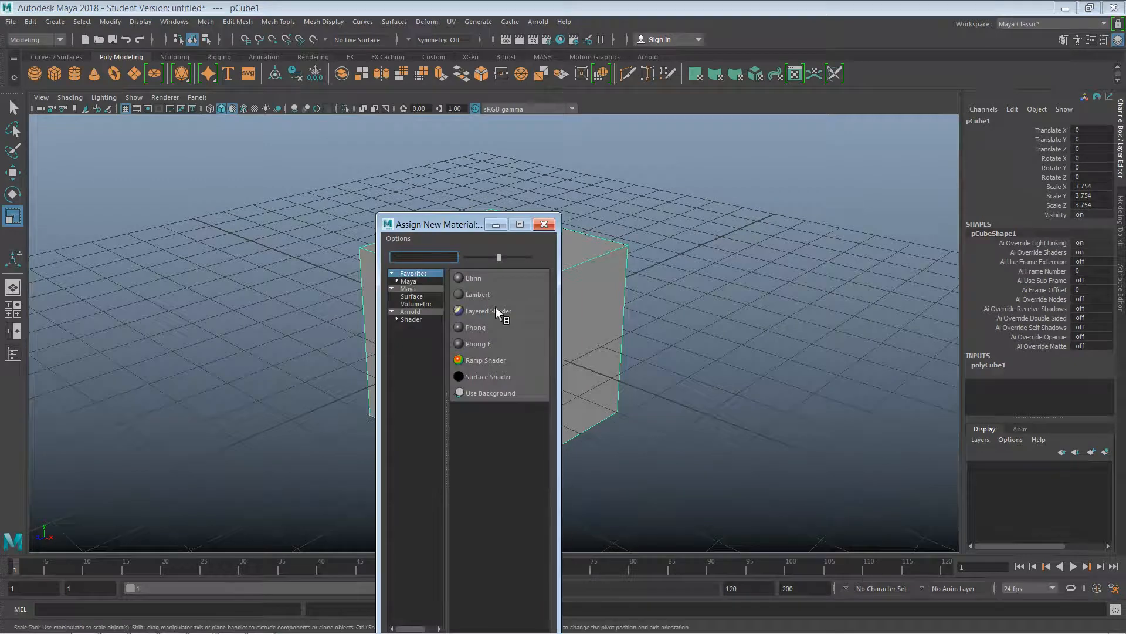
left_click(412, 319)
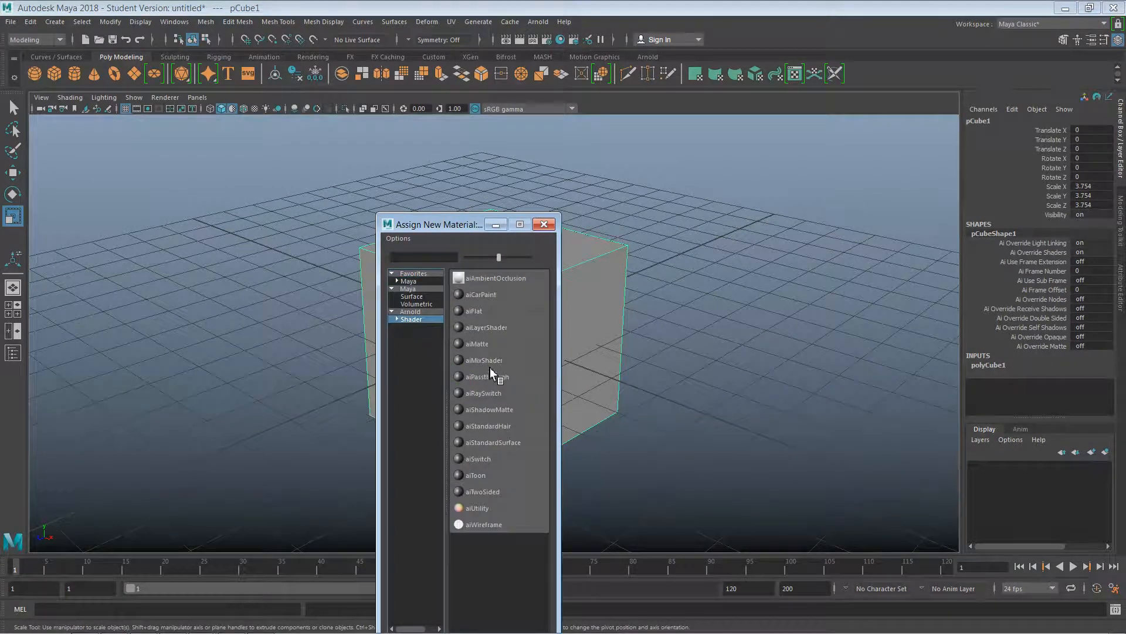
left_click(508, 446)
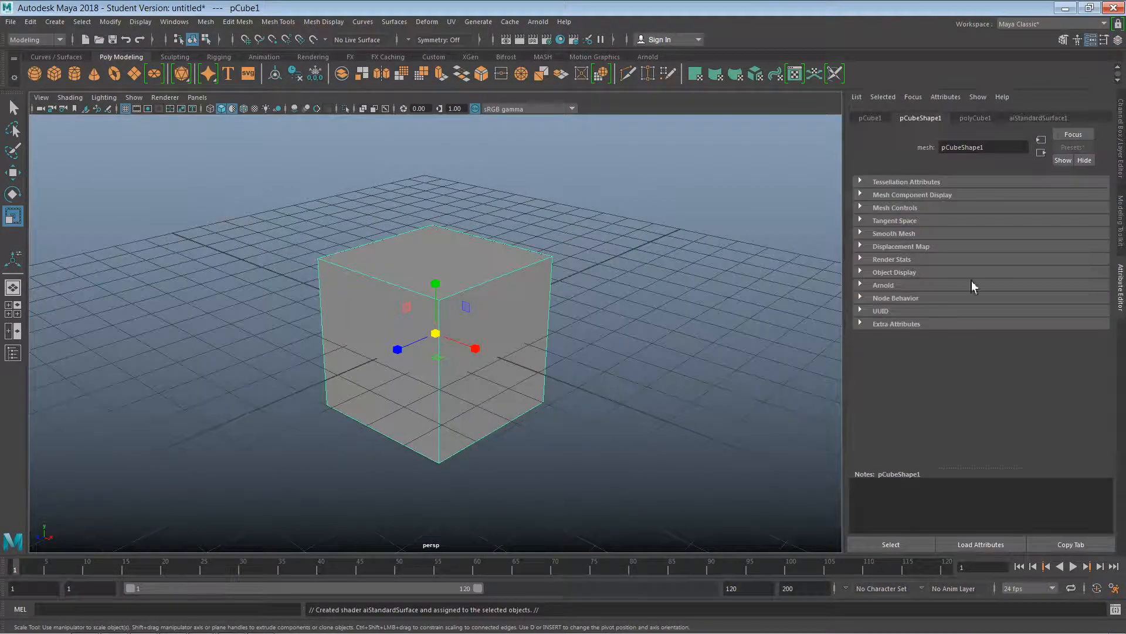
Step: Rename the cube's aiStandardSurface material as minecraft_block
left_click(998, 148)
left_click(613, 273)
left_click(459, 297)
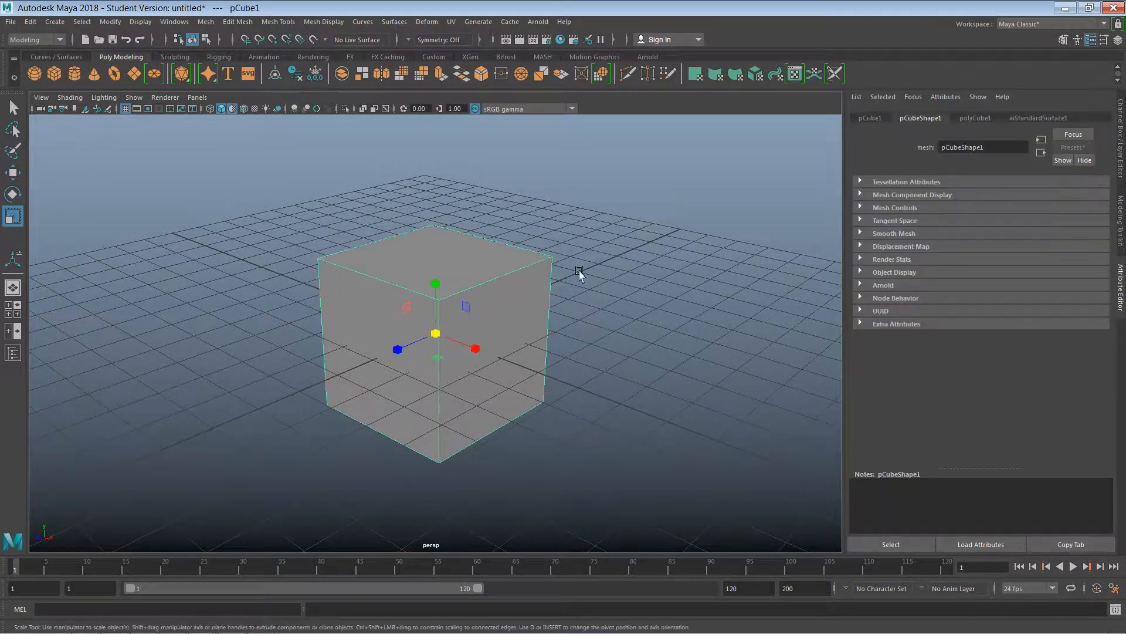
left_click(1061, 121)
double_click(1011, 148)
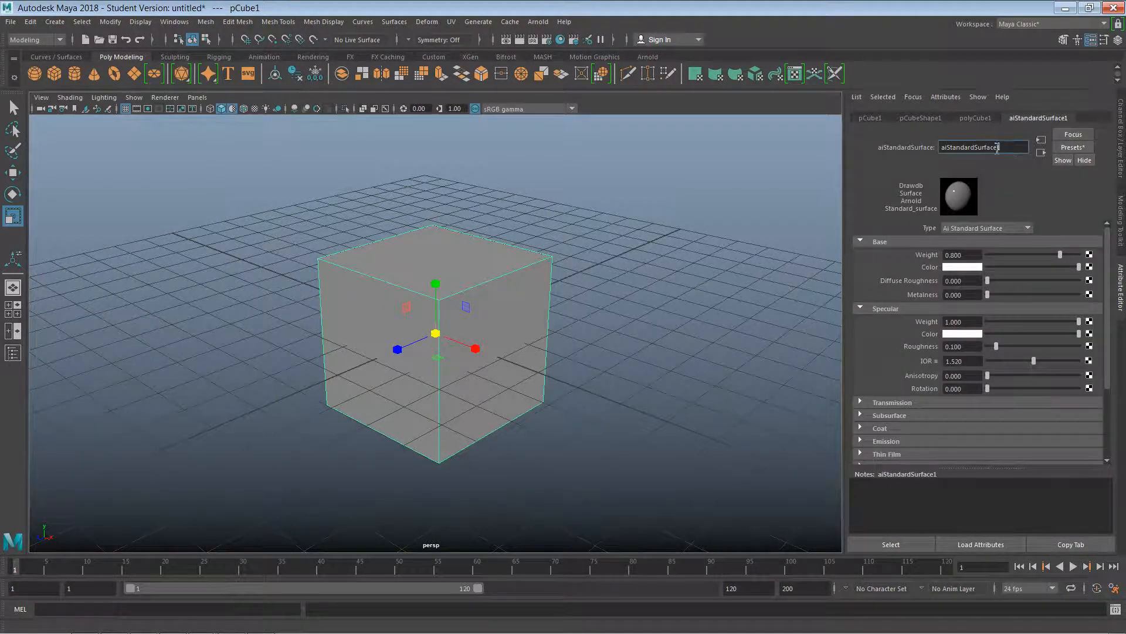
type("minecraft_block")
key("Return")
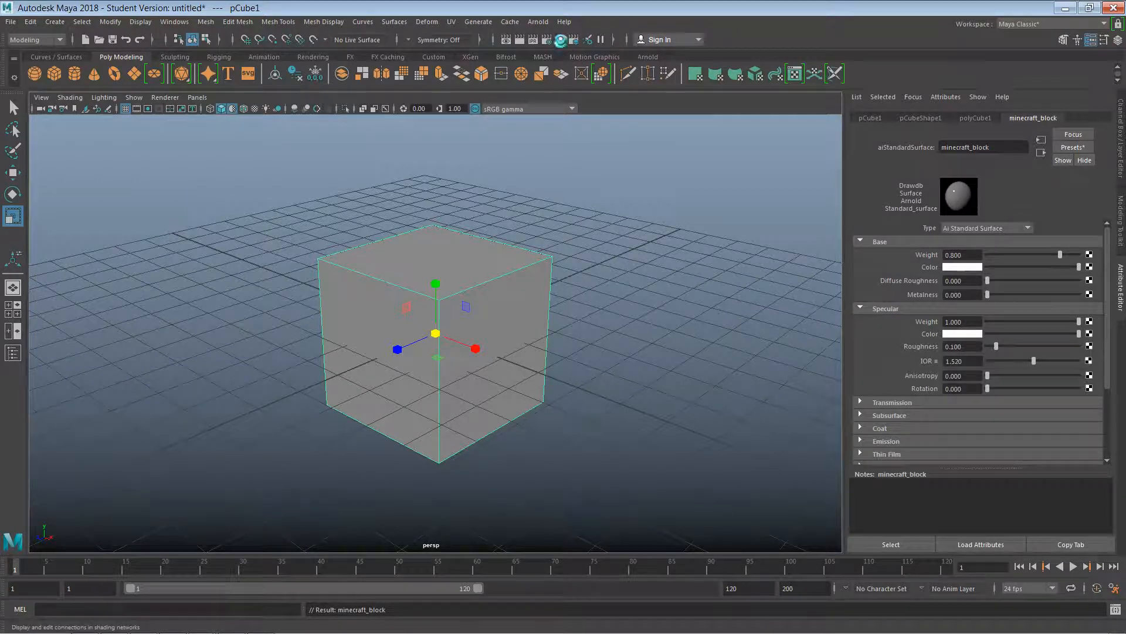
Step: Open the Hypershade and connect a File texture to the base color of the minecraft_block material
left_click(560, 40)
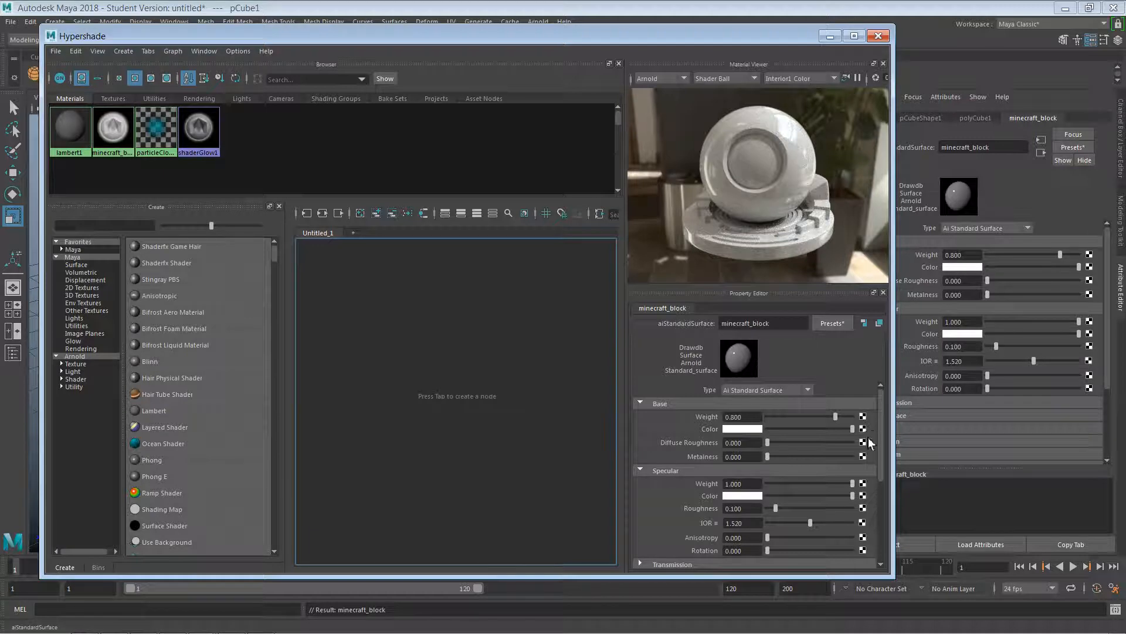
mouse_move(883, 414)
left_mouse_down()
mouse_move(885, 453)
mouse_move(883, 414)
left_mouse_up()
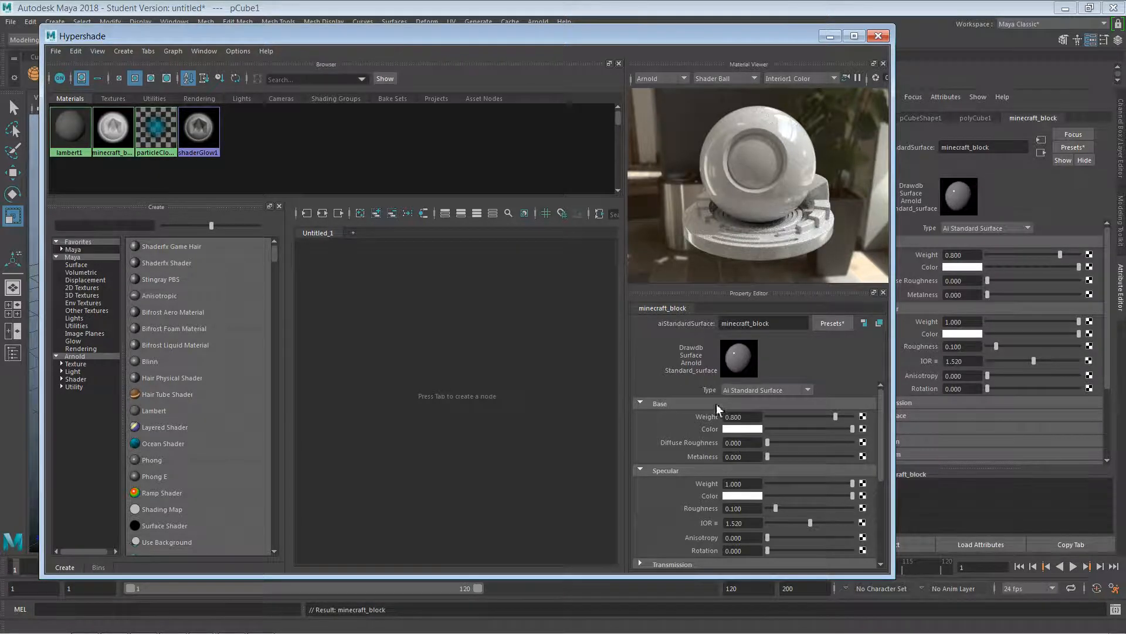
left_click(863, 429)
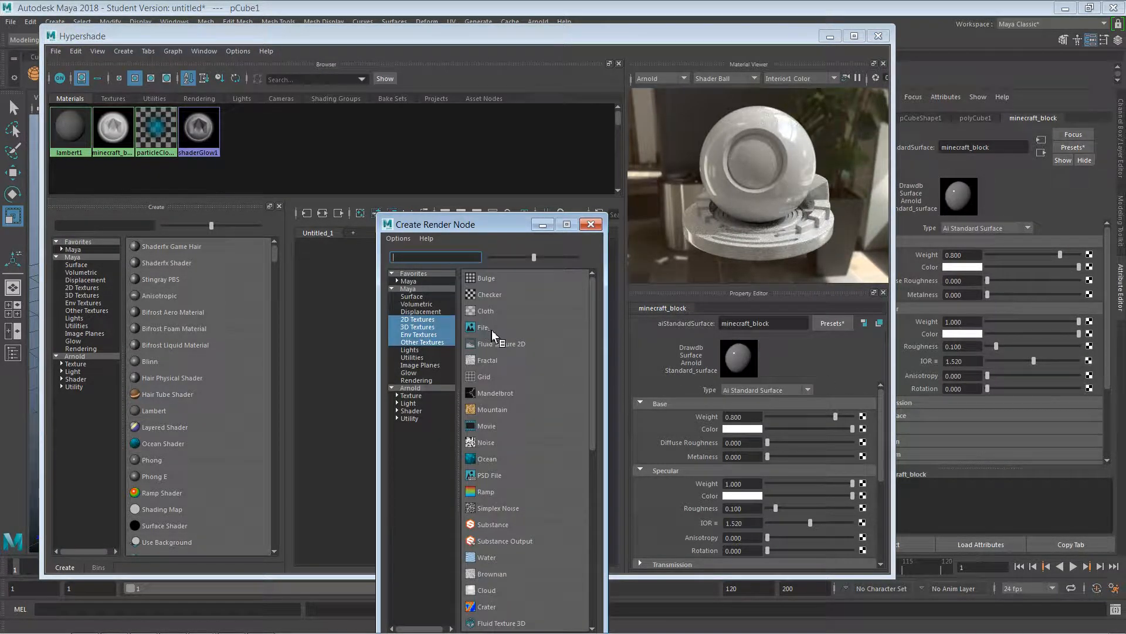
left_click(483, 327)
Step: Load earth.png from Documents\Multimedia\Maya\3D Modelling and Animation\2019\sourceimages\minecraft as the File texture's image and close the Hypershade
left_click(873, 405)
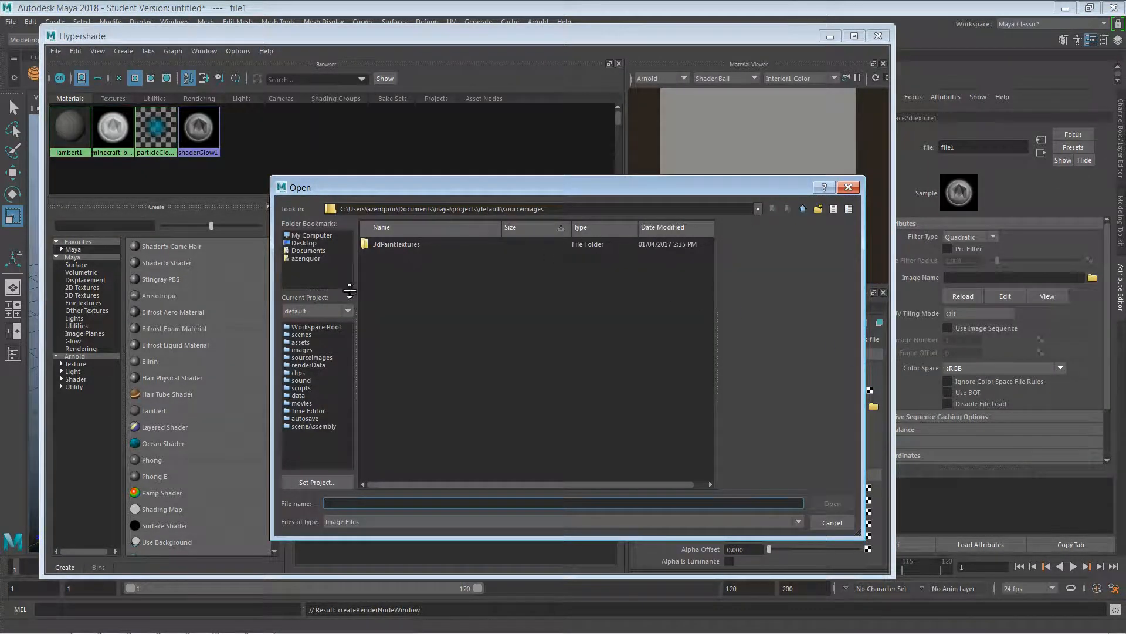
left_click(309, 250)
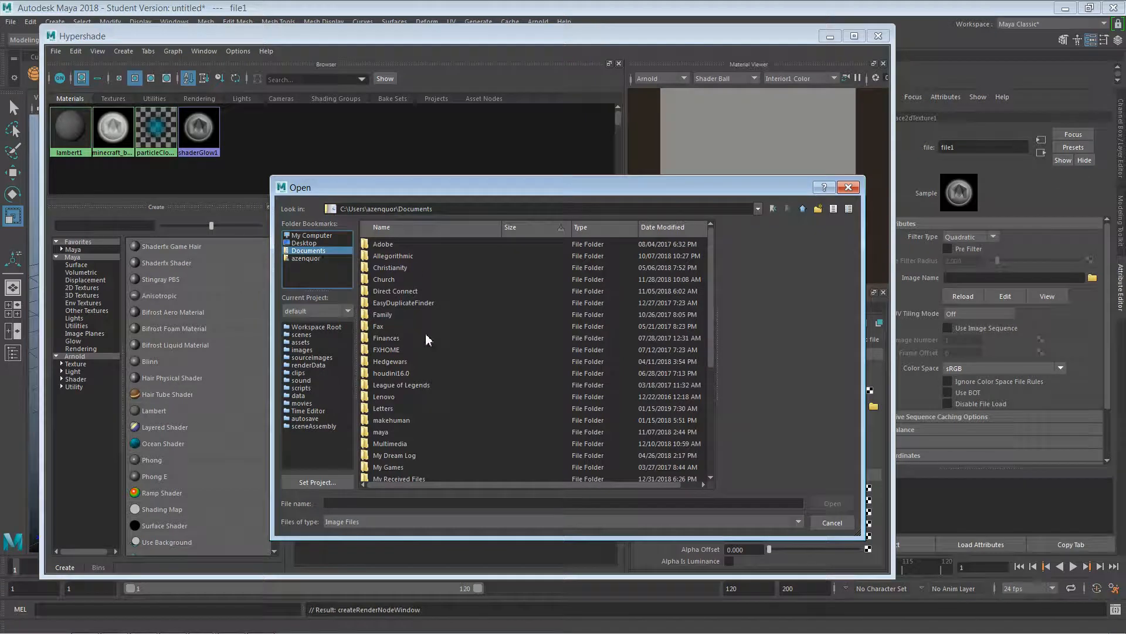
double_click(385, 443)
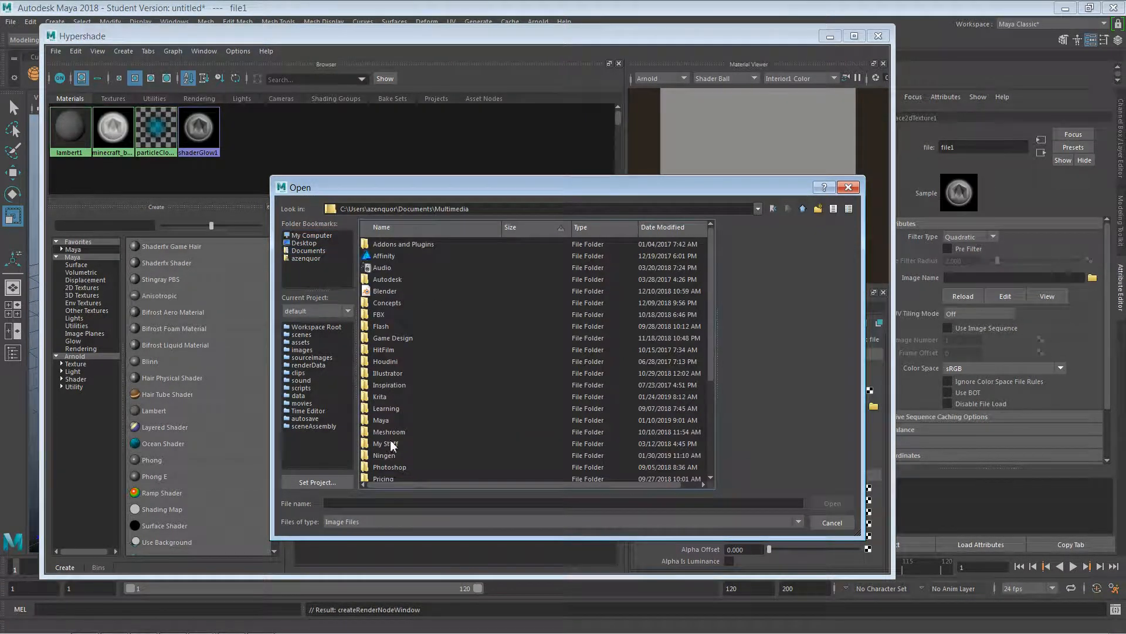
double_click(388, 420)
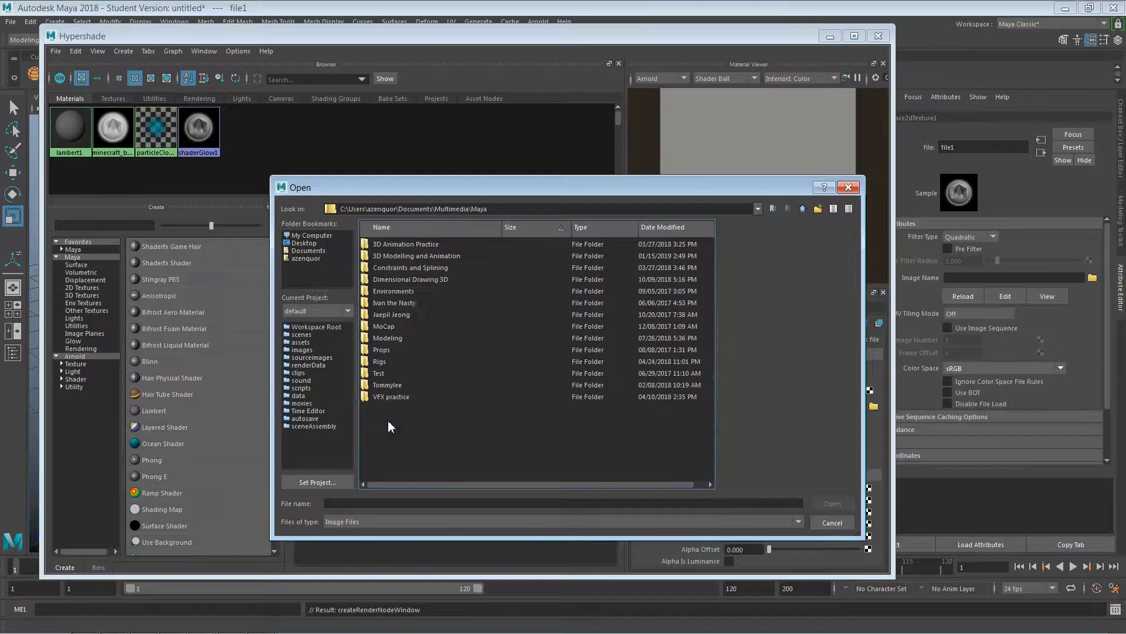
left_click(413, 256)
double_click(413, 255)
double_click(387, 256)
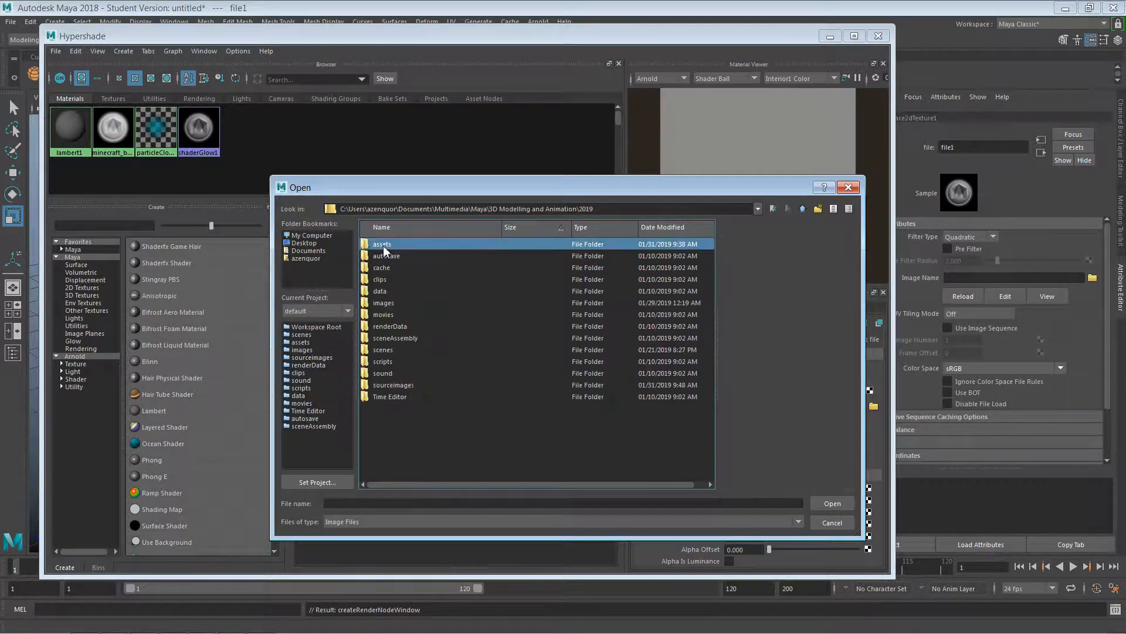
double_click(389, 384)
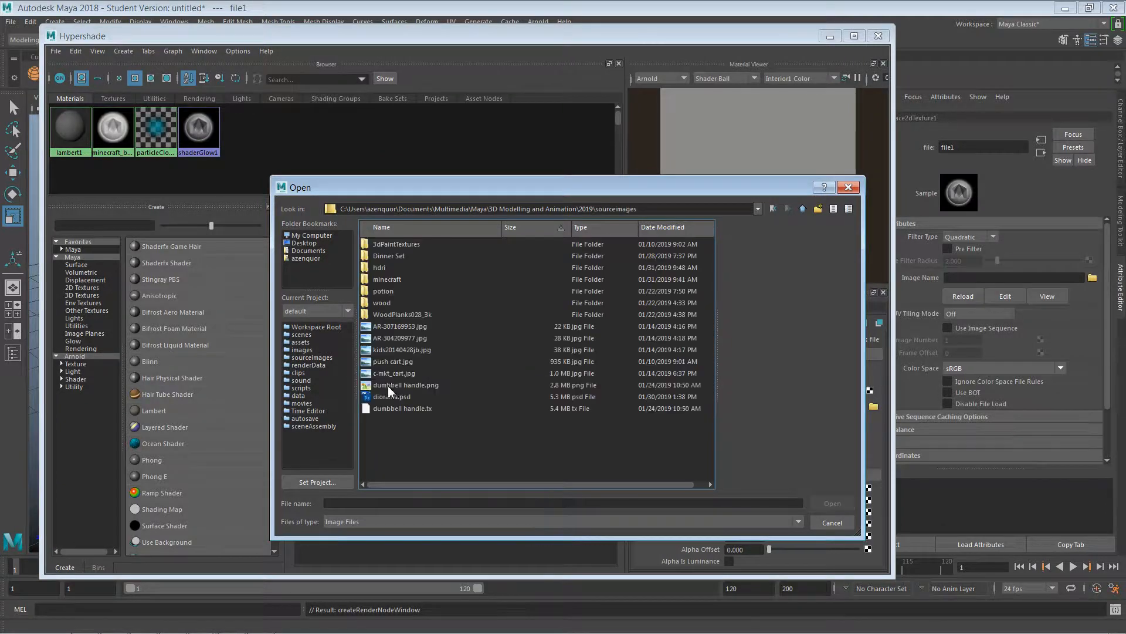
double_click(387, 280)
left_click(389, 244)
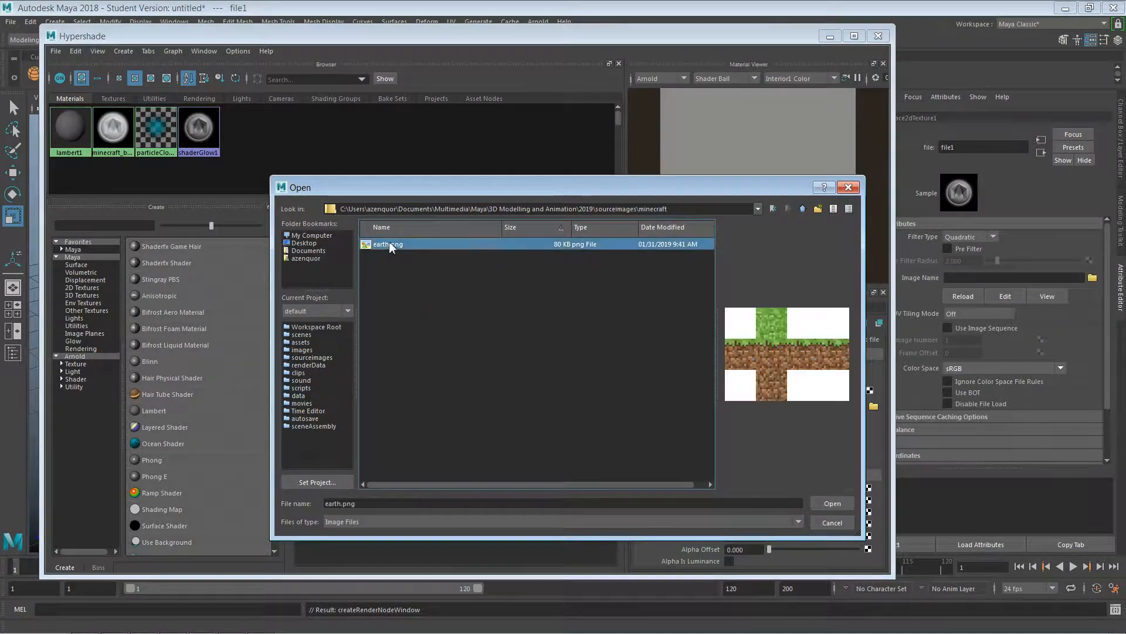
left_click(832, 504)
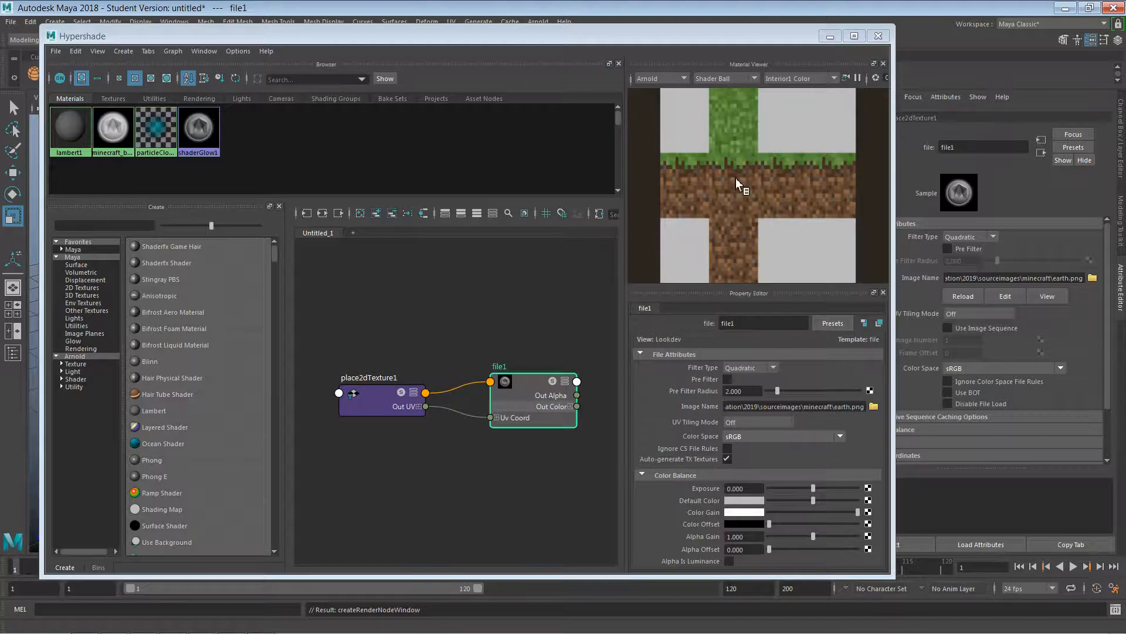
left_click(879, 39)
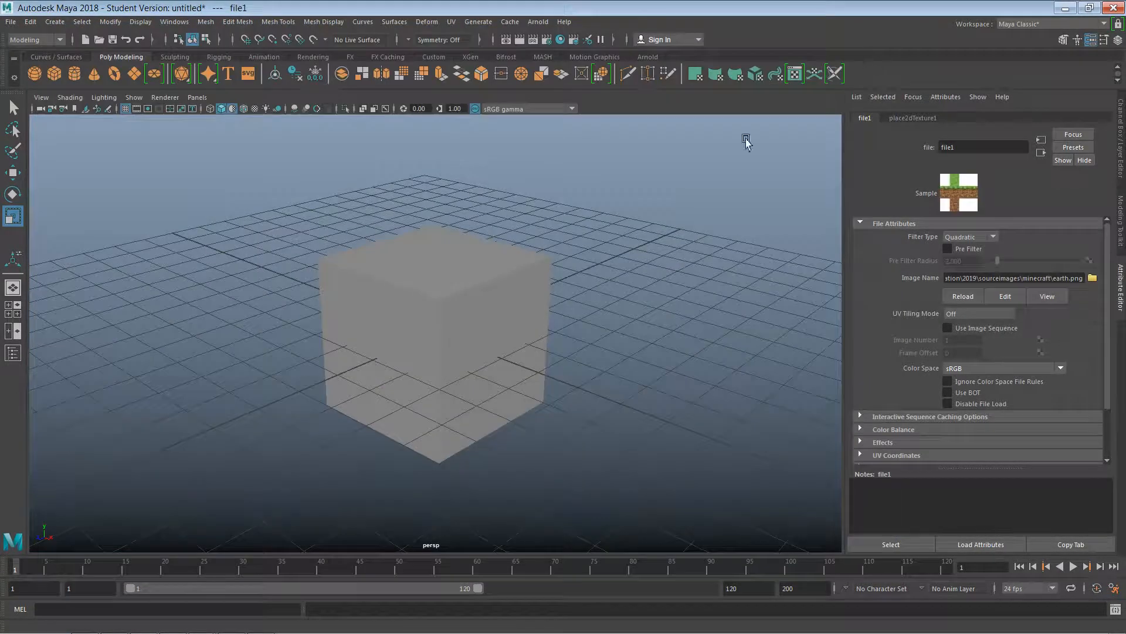
Step: Preview the textured cube in the Arnold RenderView, then close the preview
left_click(427, 302)
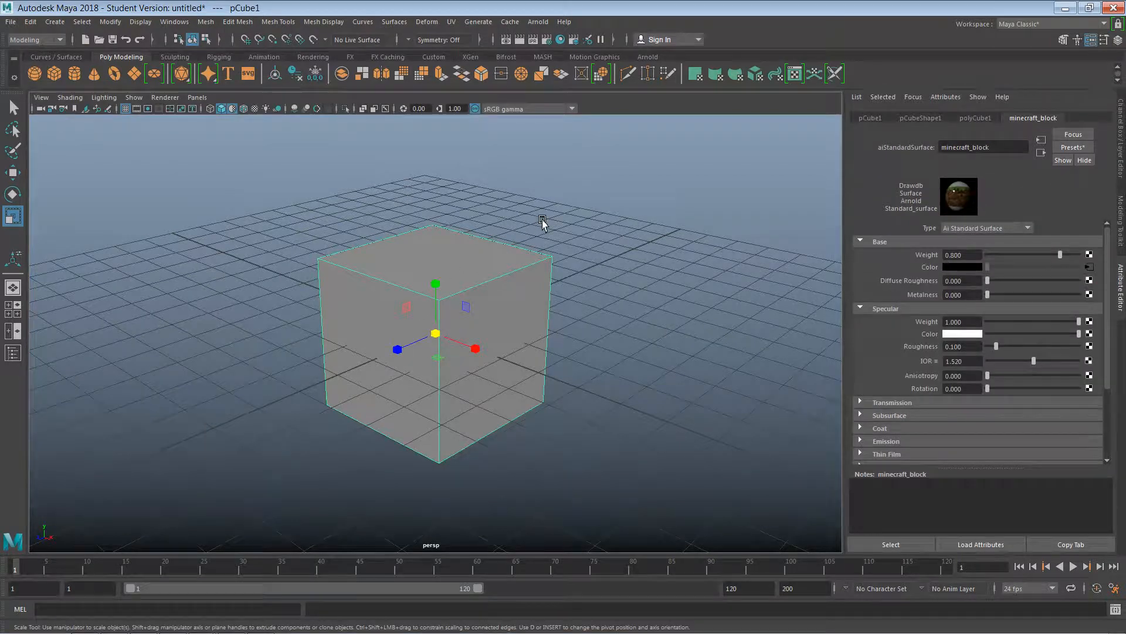
left_click(578, 200)
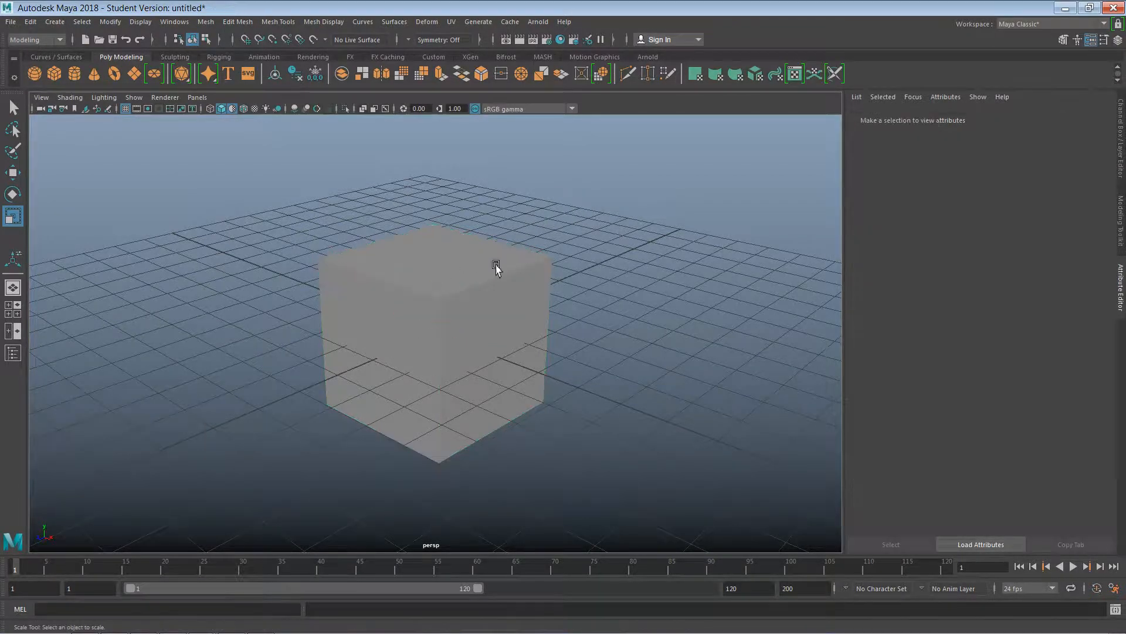
left_click(481, 272)
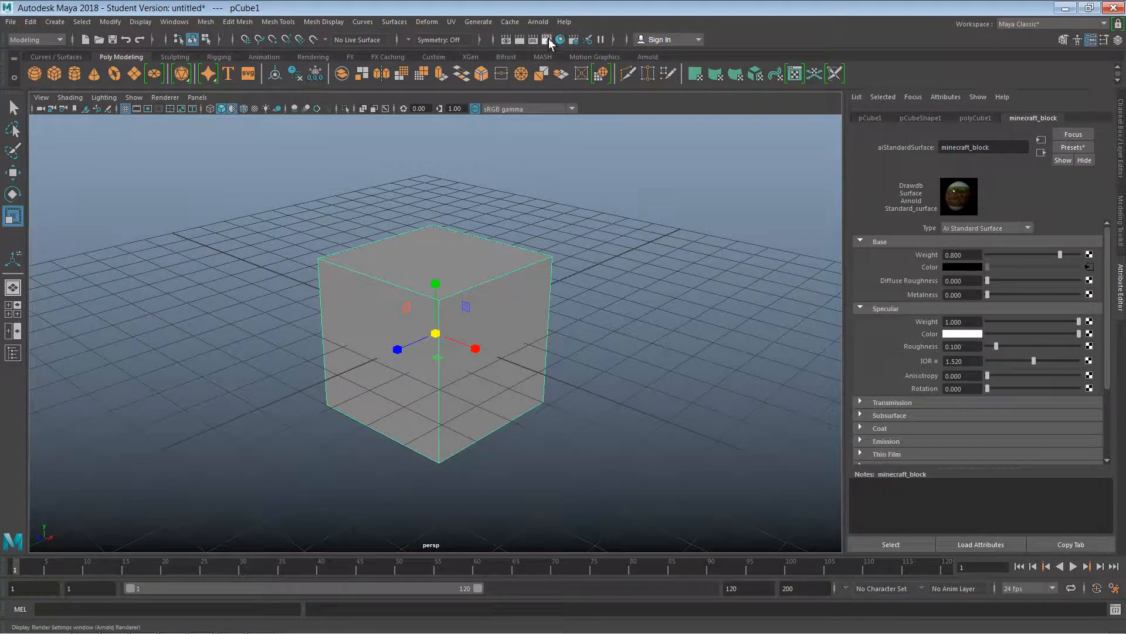
left_click(538, 21)
left_click(554, 55)
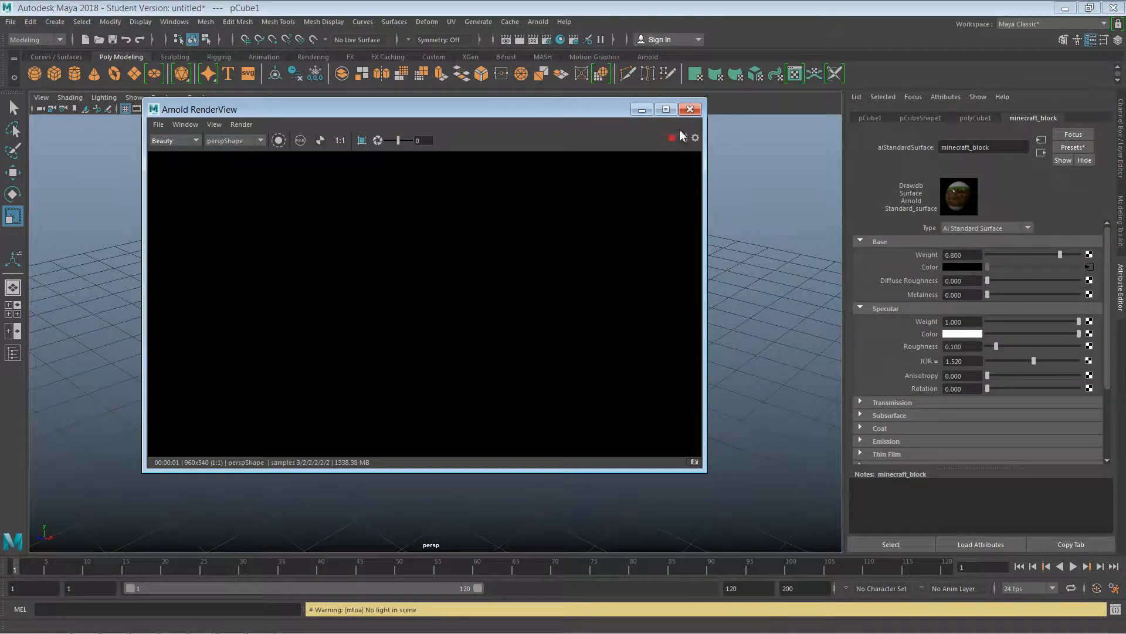
left_click(691, 110)
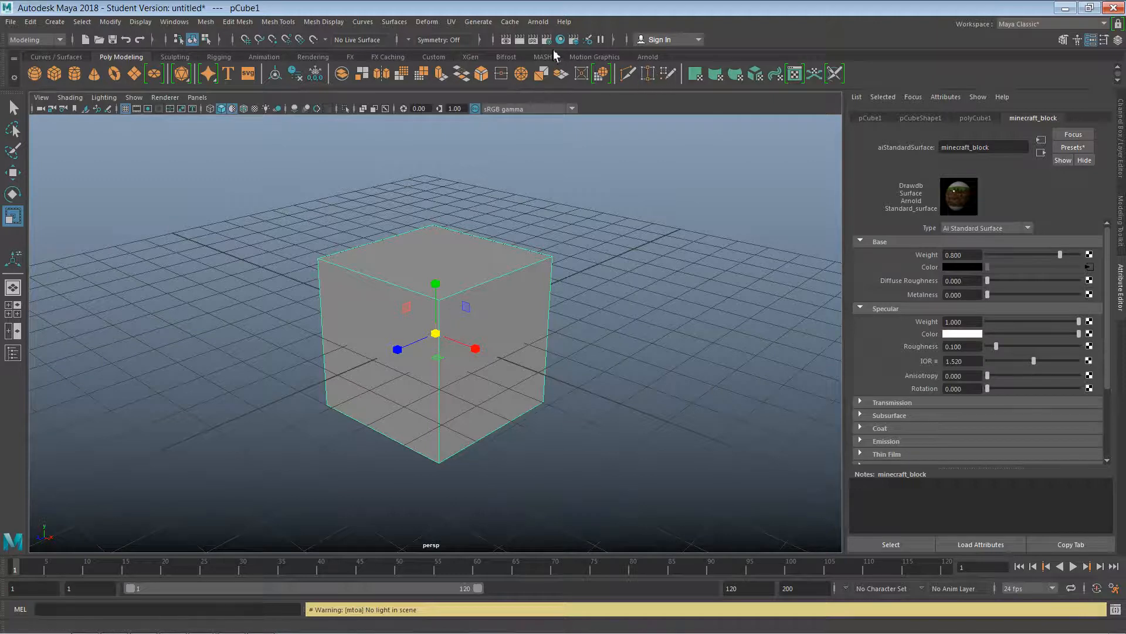
Step: Add an Arnold SkyDome light to the scene
left_click(539, 24)
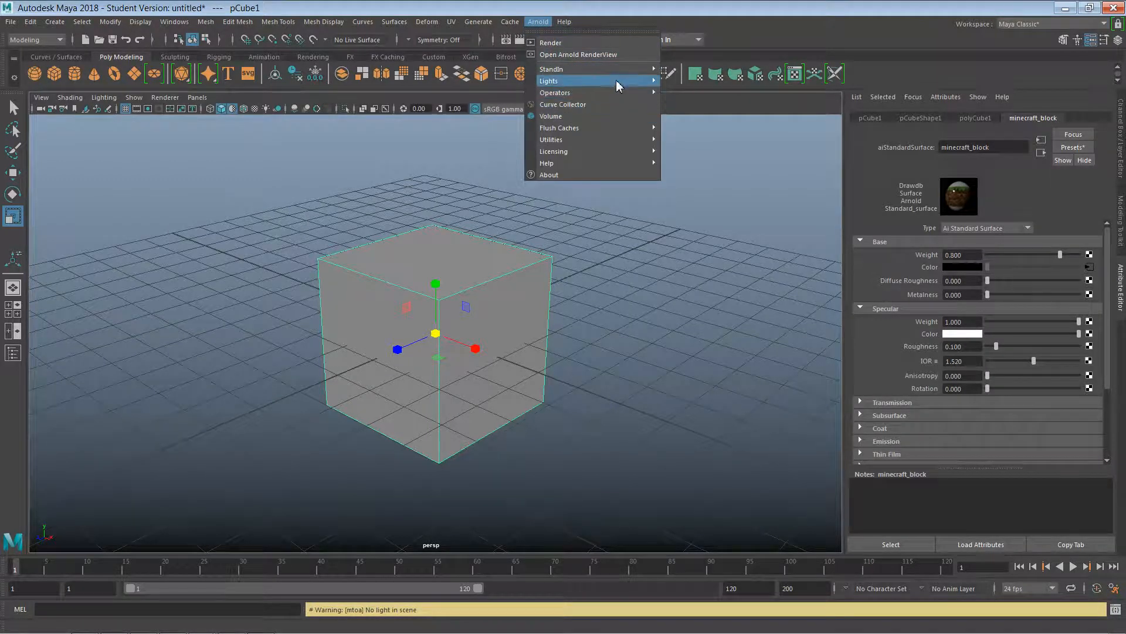
mouse_move(635, 84)
left_click(697, 102)
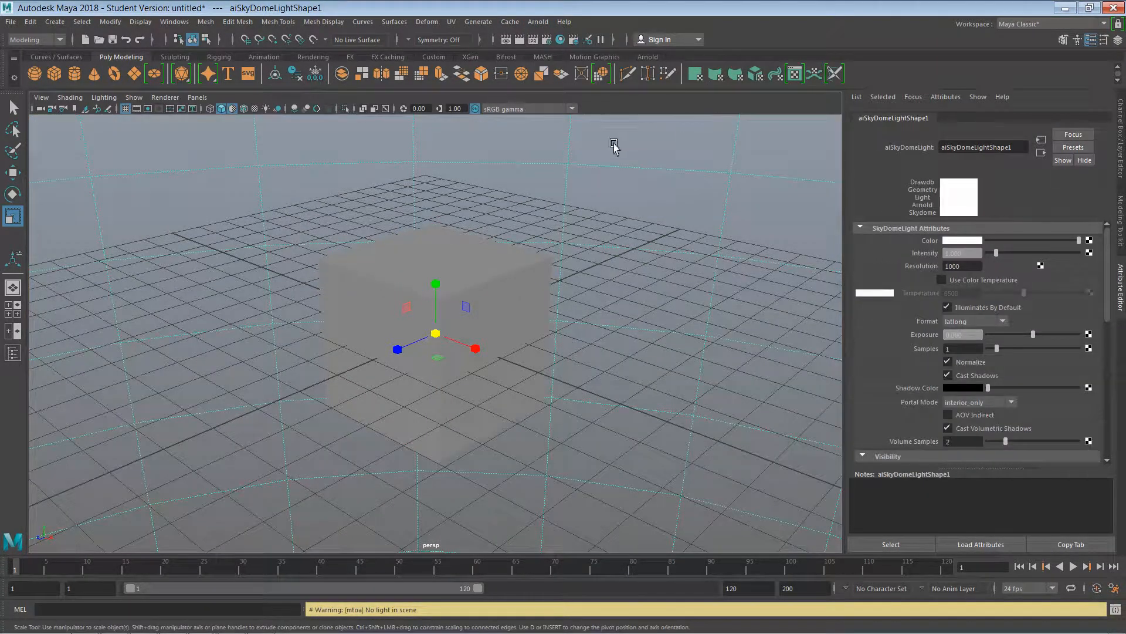
Step: Render the lit scene with Arnold and examine how the texture falls on the cube's faces from several angles
left_click(538, 23)
left_click(587, 42)
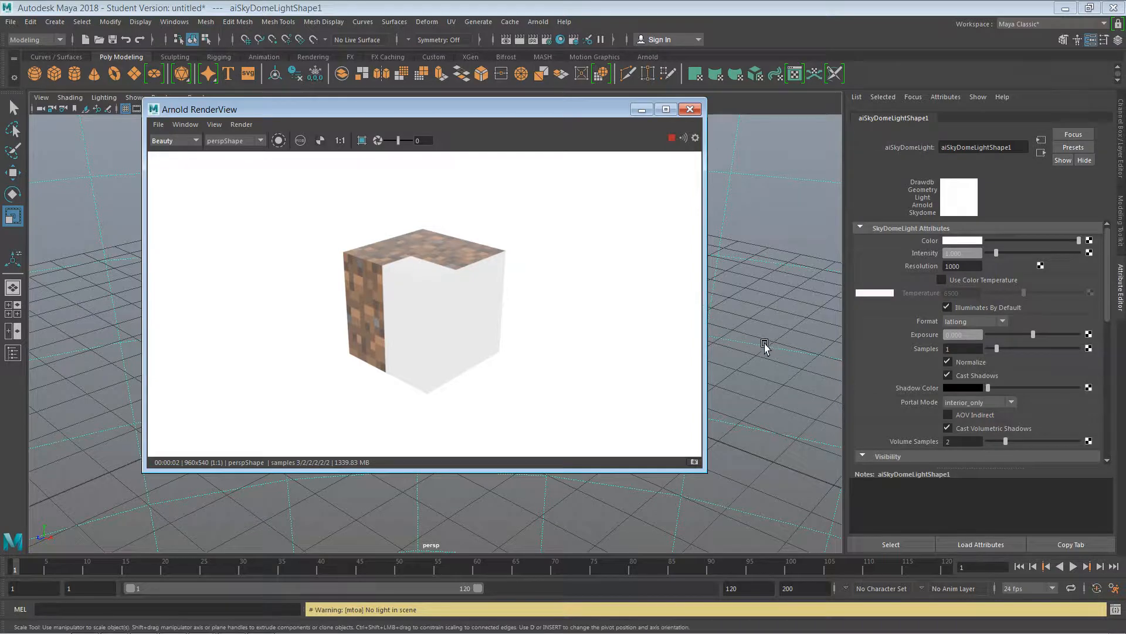
left_click_drag(767, 340, 816, 320, "alt")
left_click_drag(478, 502, 548, 362, "alt")
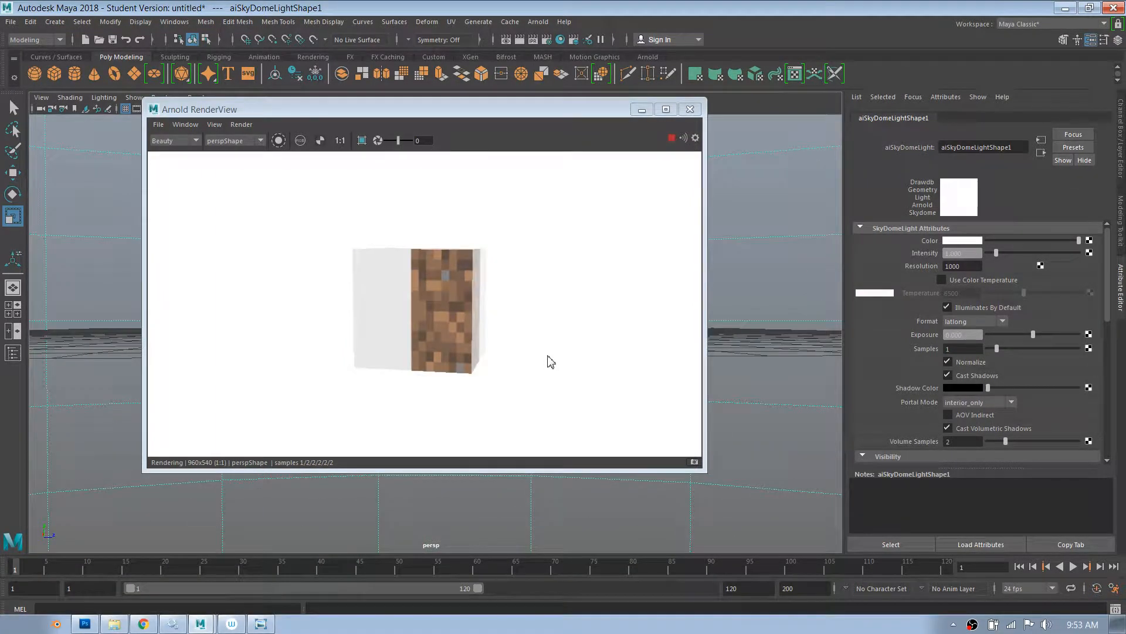
left_click(690, 109)
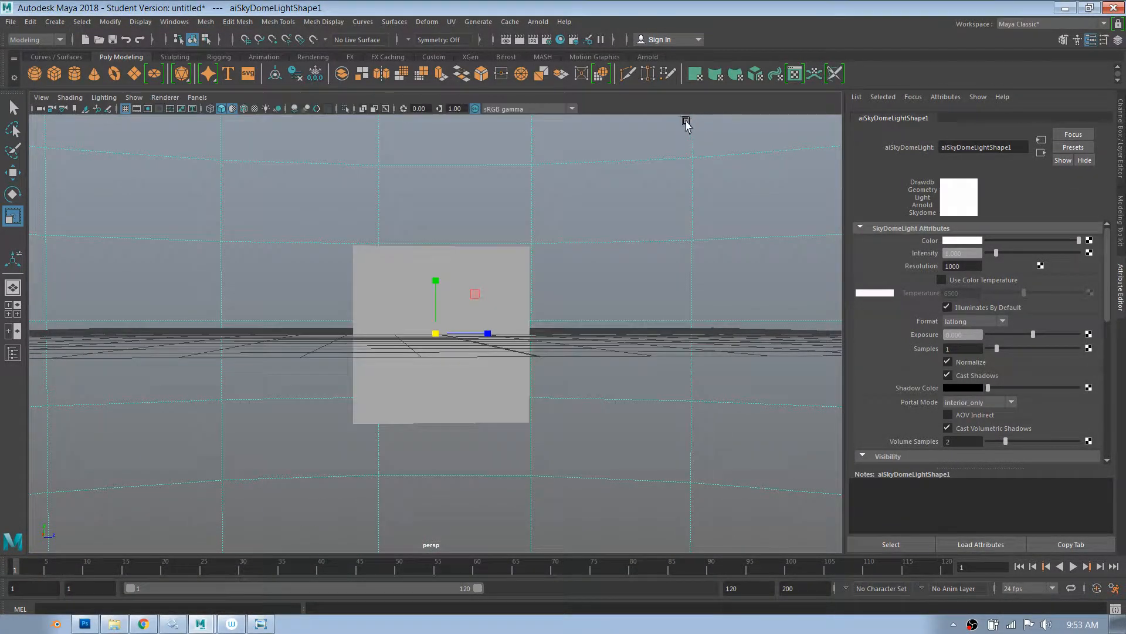
left_click_drag(674, 352, 644, 379, "alt")
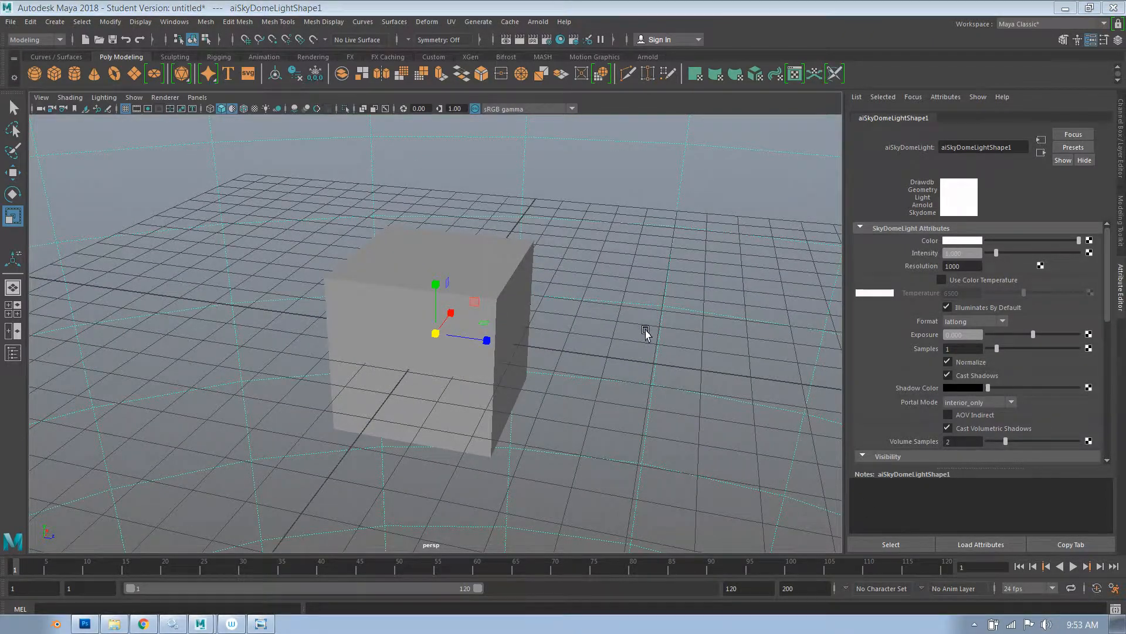
left_click_drag(646, 329, 594, 343, "alt")
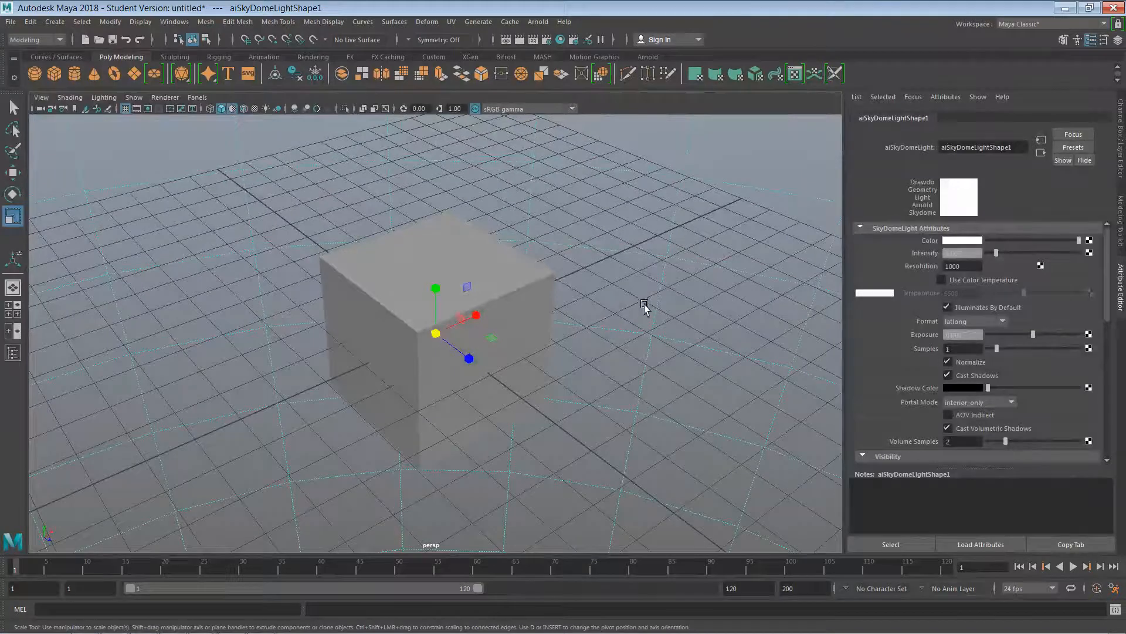
Step: Select the cube and check its minecraft_block material in the Hypershade, closing the window when done
left_click(560, 39)
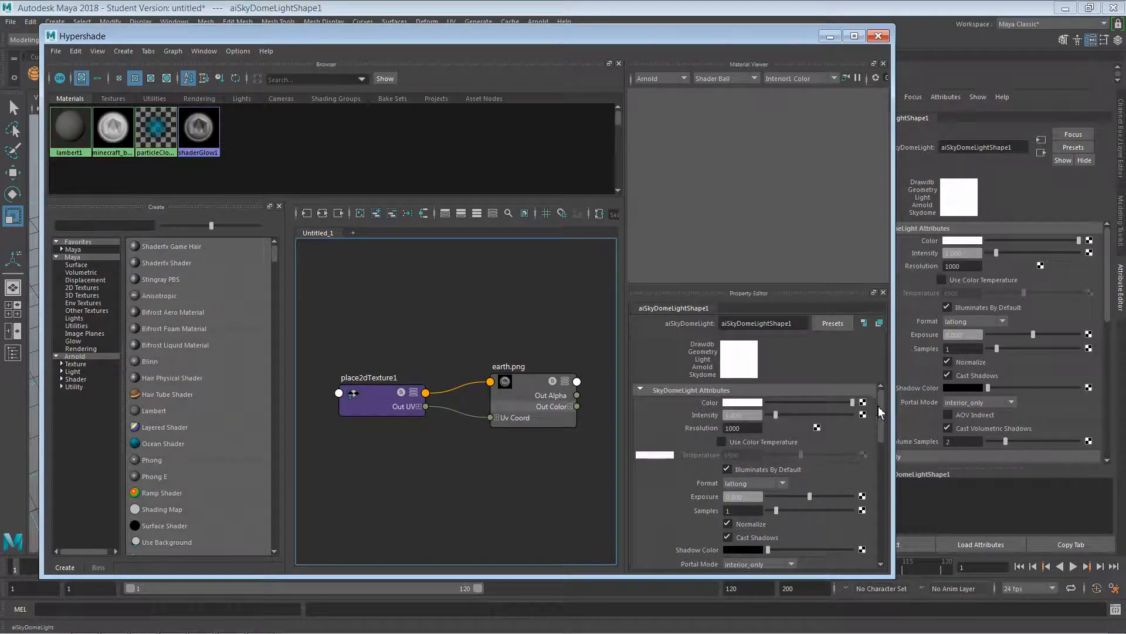
left_click(878, 36)
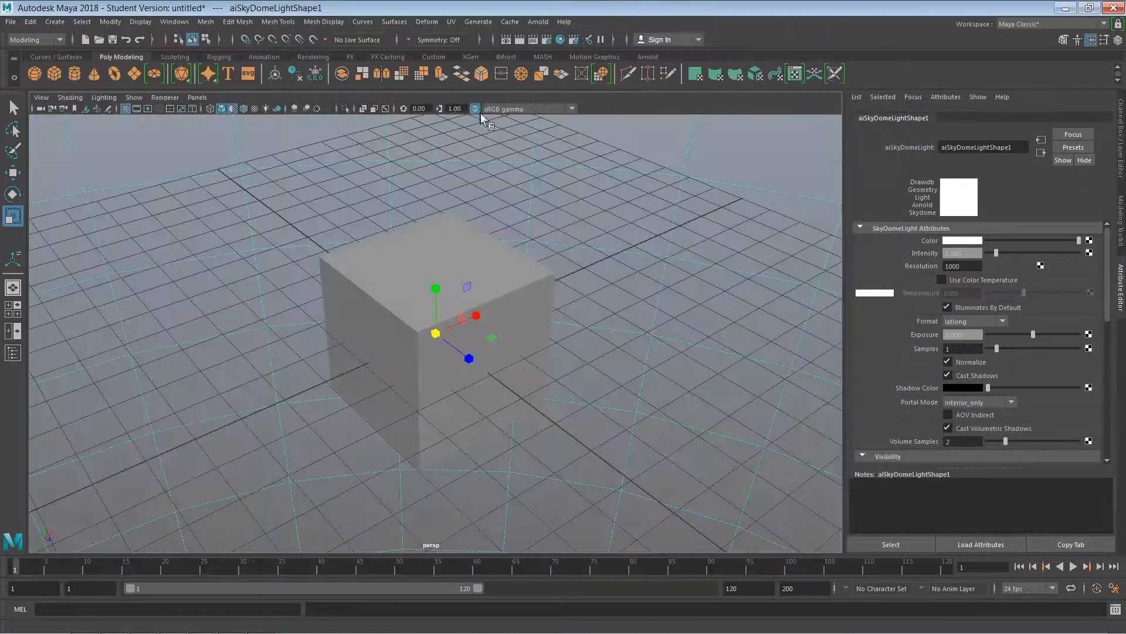
left_click(496, 287)
left_click(560, 39)
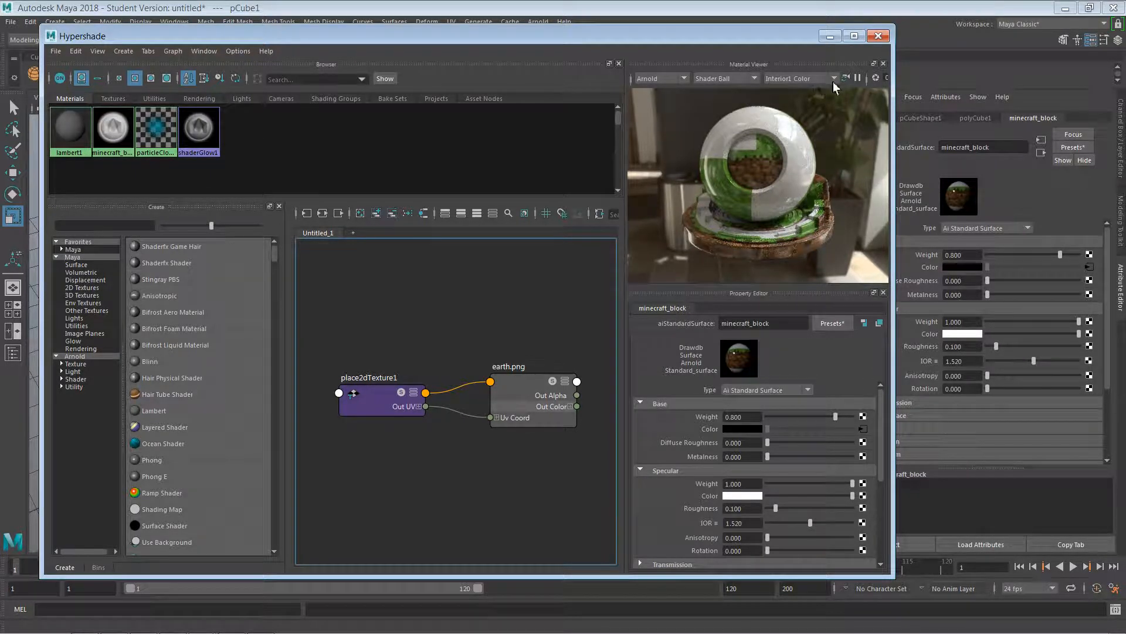
left_click(878, 36)
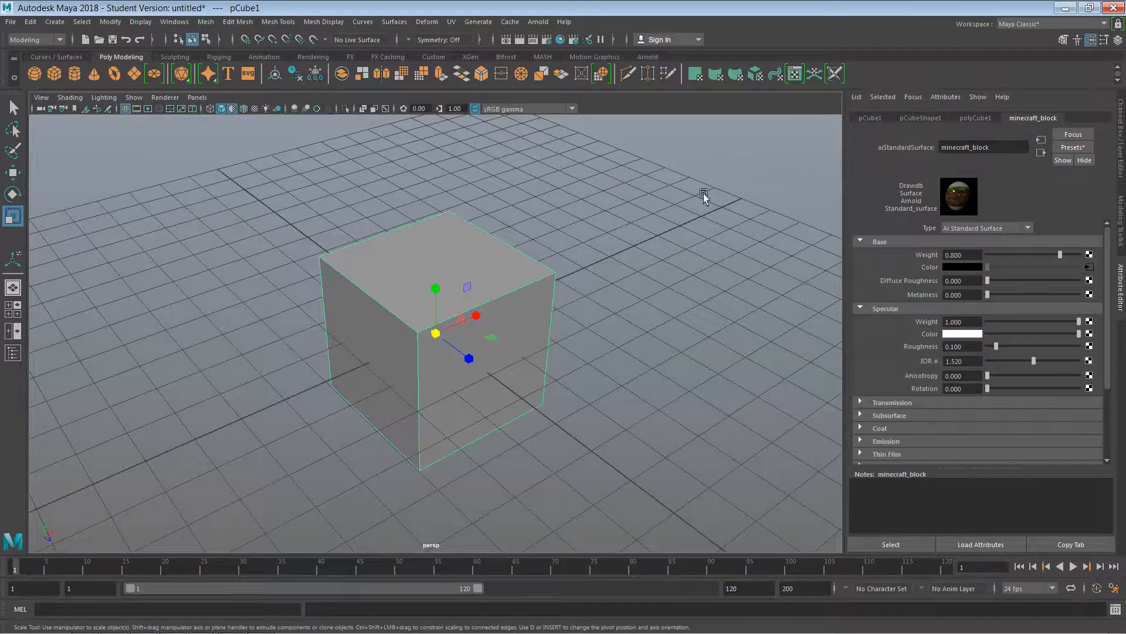
Step: Select the cube and open its UV layout in the UV Editor
left_click(543, 335)
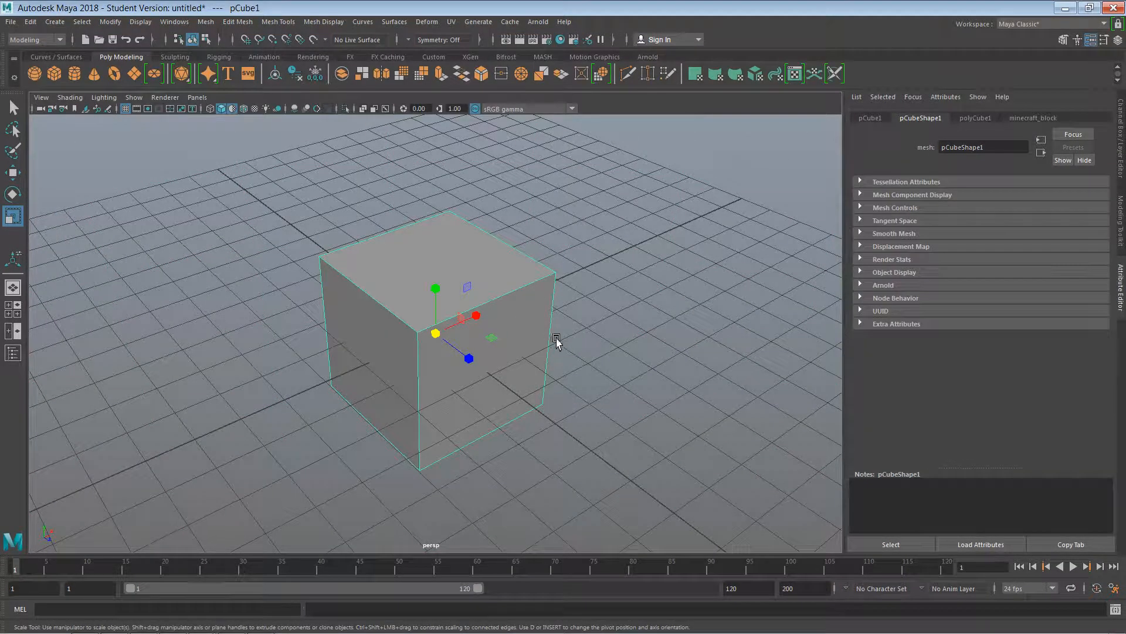
left_click_drag(556, 340, 616, 349, "alt")
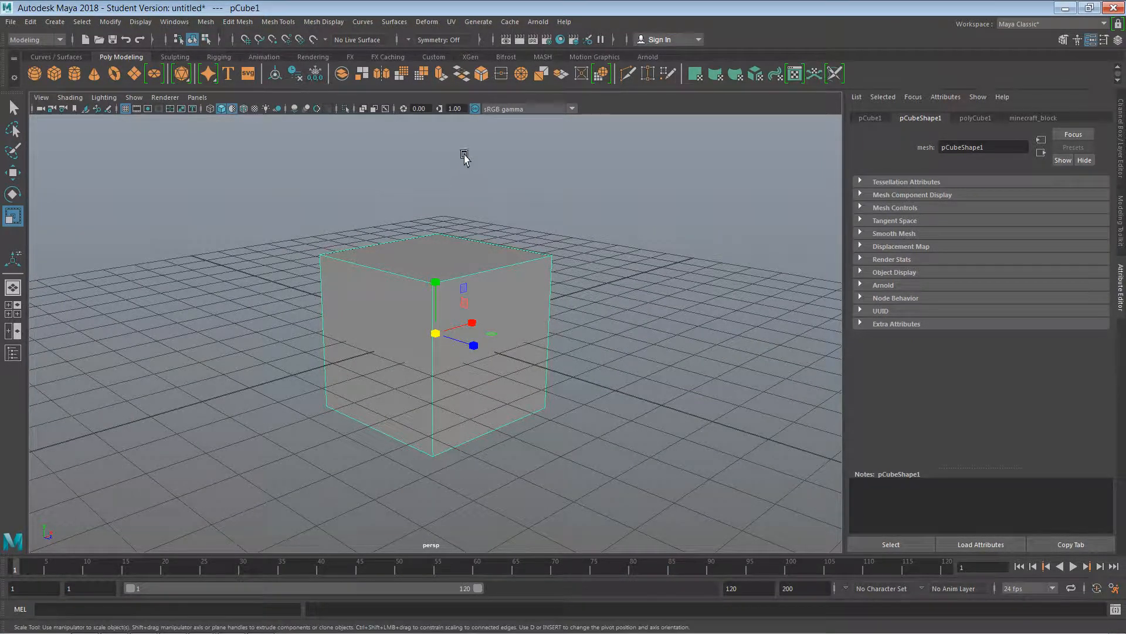
left_click(452, 22)
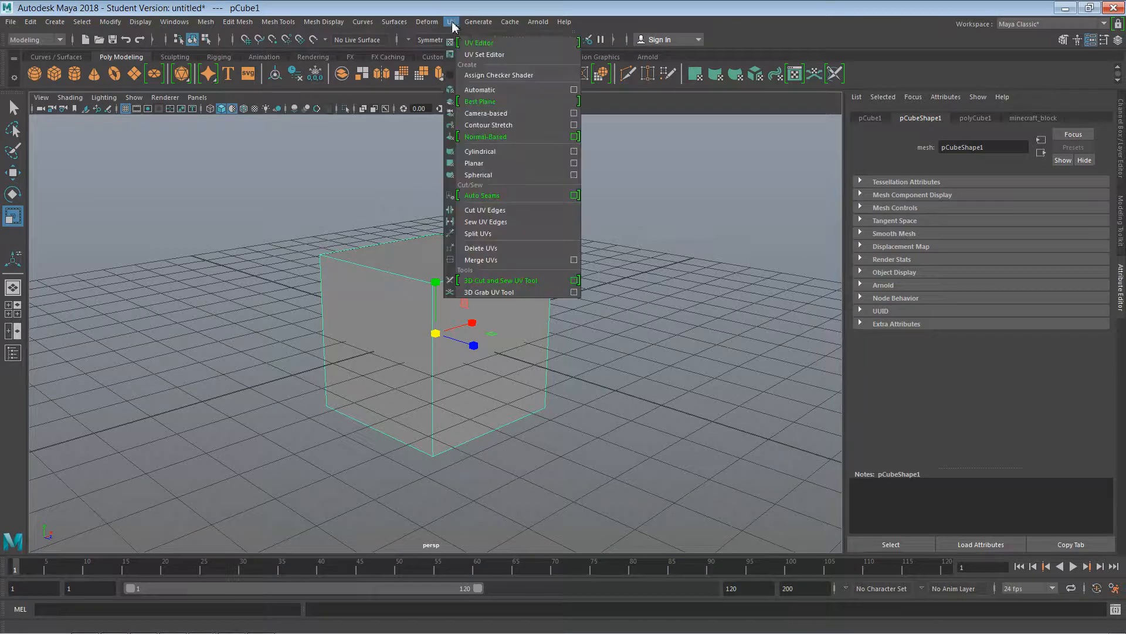
left_click(493, 46)
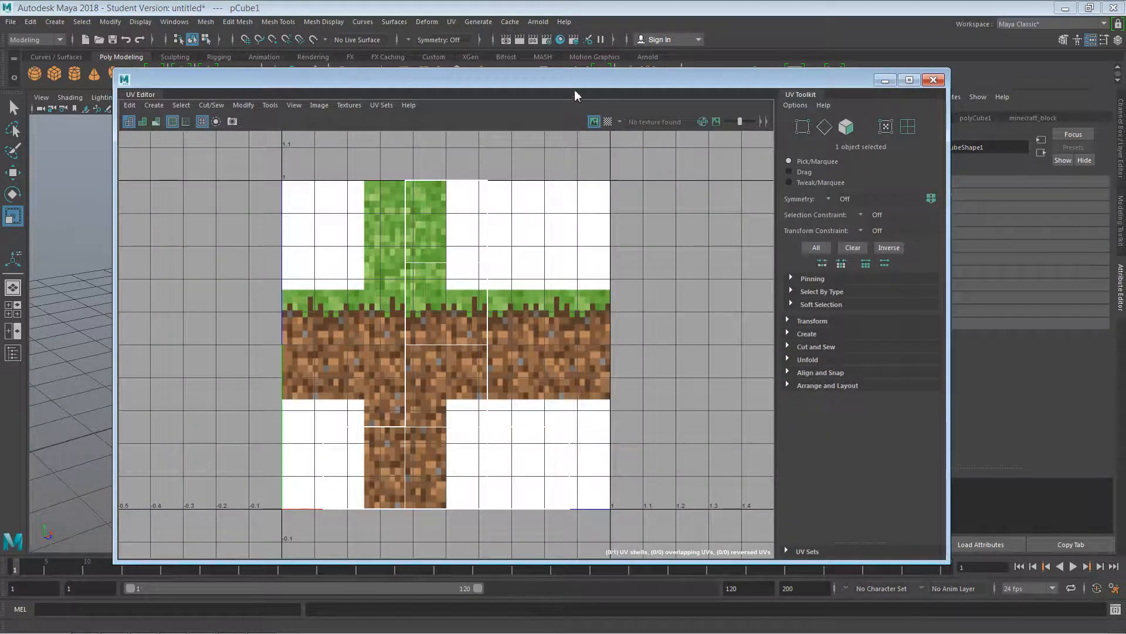
Step: Dock the UV Editor beside the perspective view, widen the perspective view and reselect the cube
left_click_drag(576, 89, 977, 98)
mouse_move(840, 118)
left_mouse_down()
mouse_move(837, 104)
mouse_move(823, 129)
mouse_move(846, 116)
left_mouse_up()
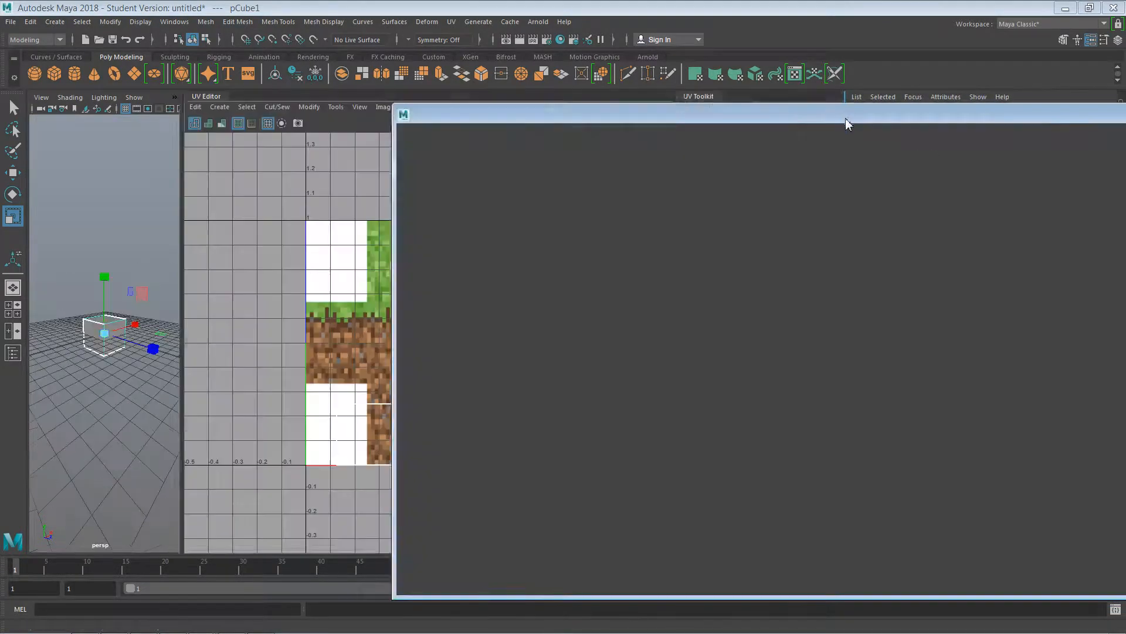
left_click(176, 336)
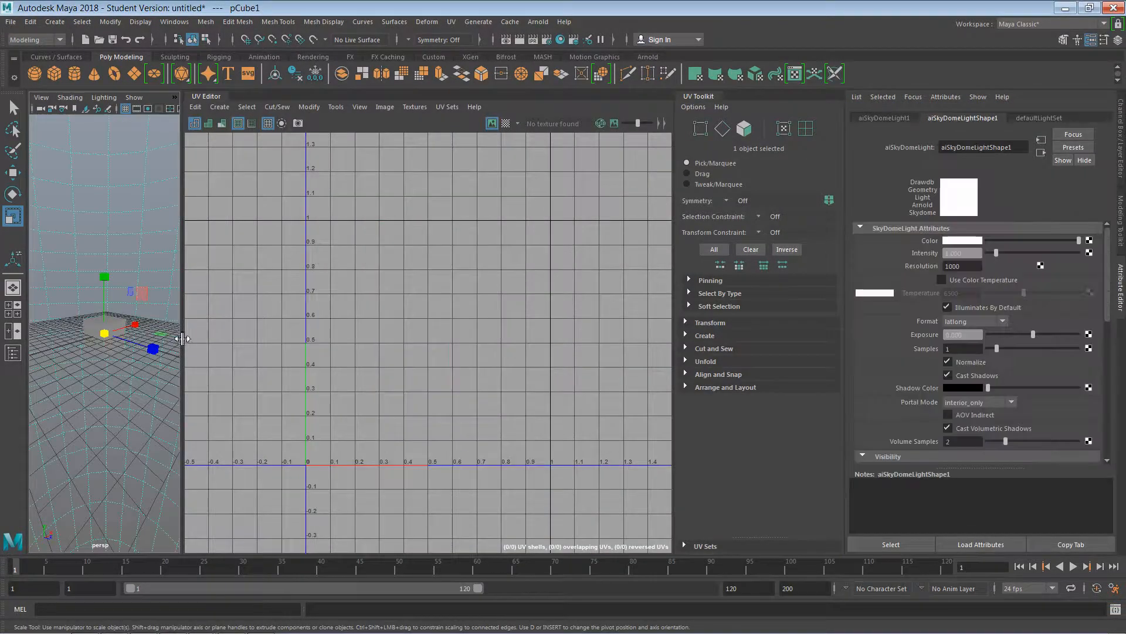
left_click_drag(181, 329, 383, 320)
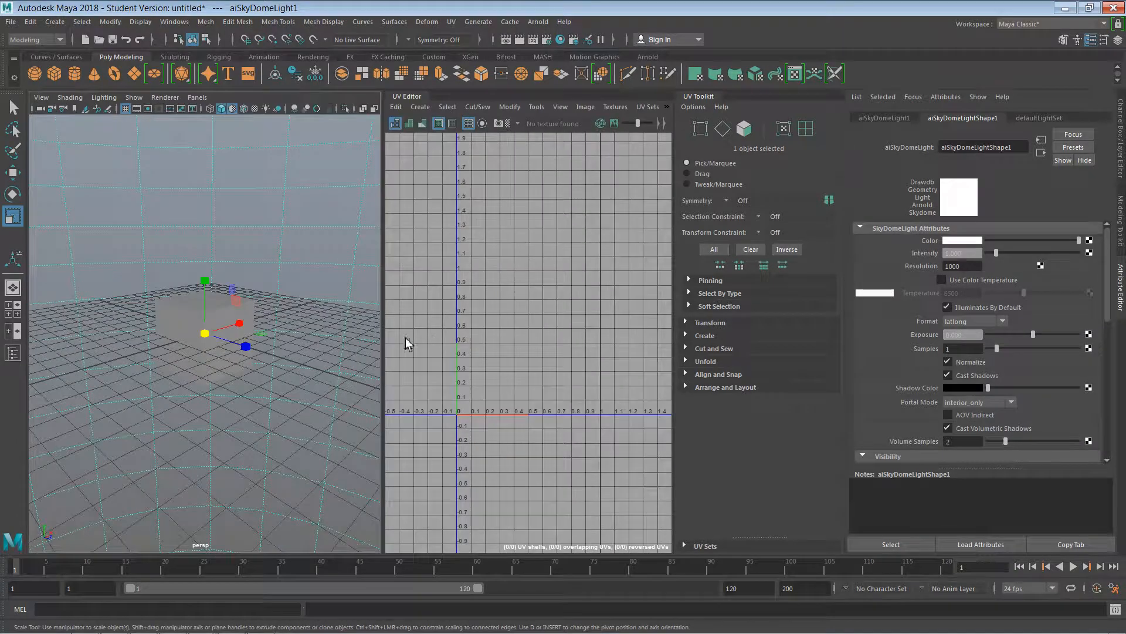
left_click(187, 317)
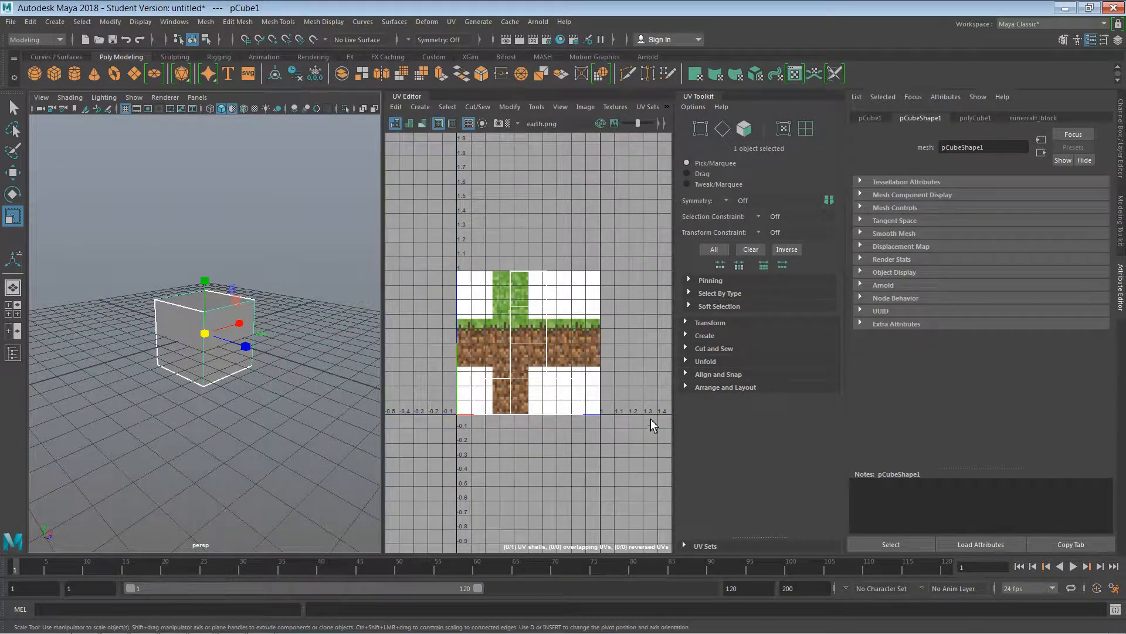
Step: Try to move the UVs of one side face of the cube over the earth.png texture and undo the move
scroll(625, 436, "up", 5)
middle_click_drag(510, 357, 595, 421, "alt")
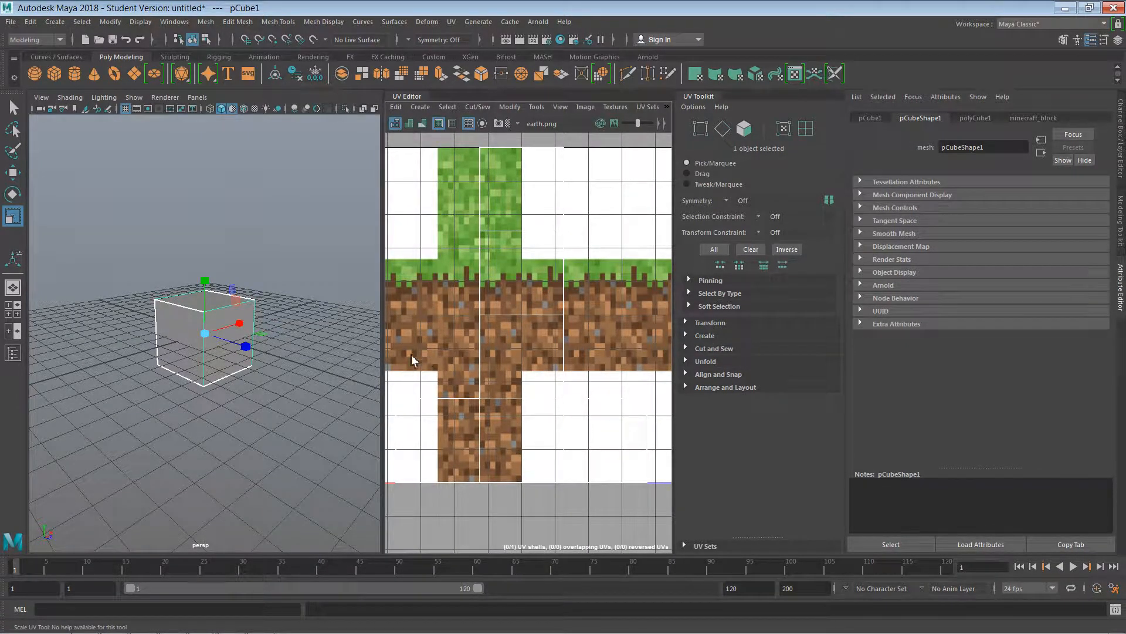
key("F11")
left_click(181, 336)
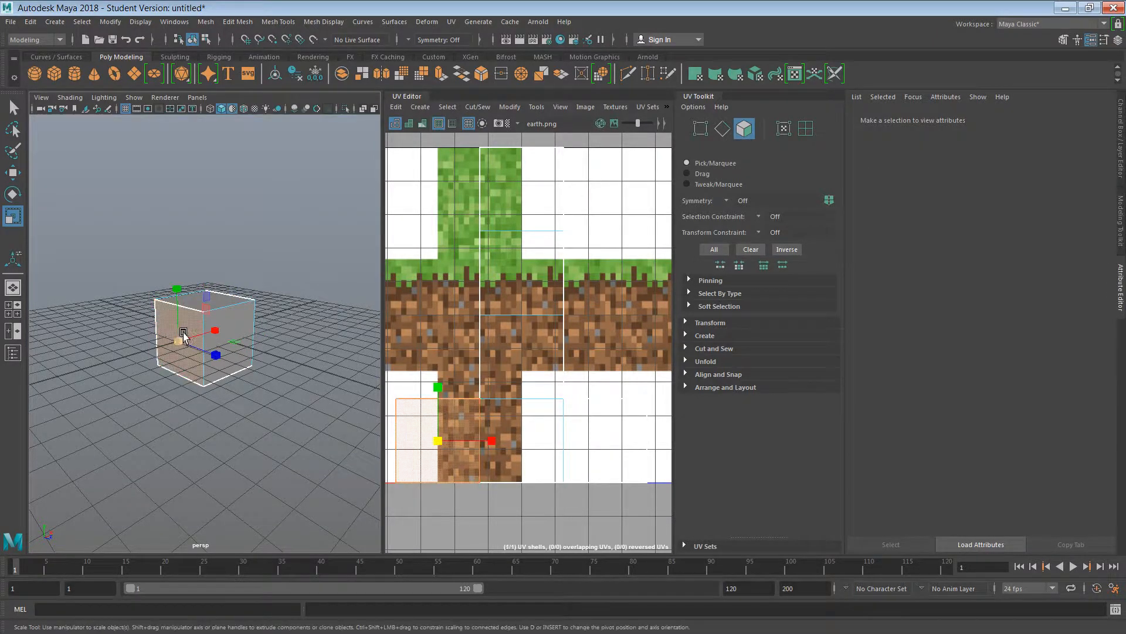
key("w")
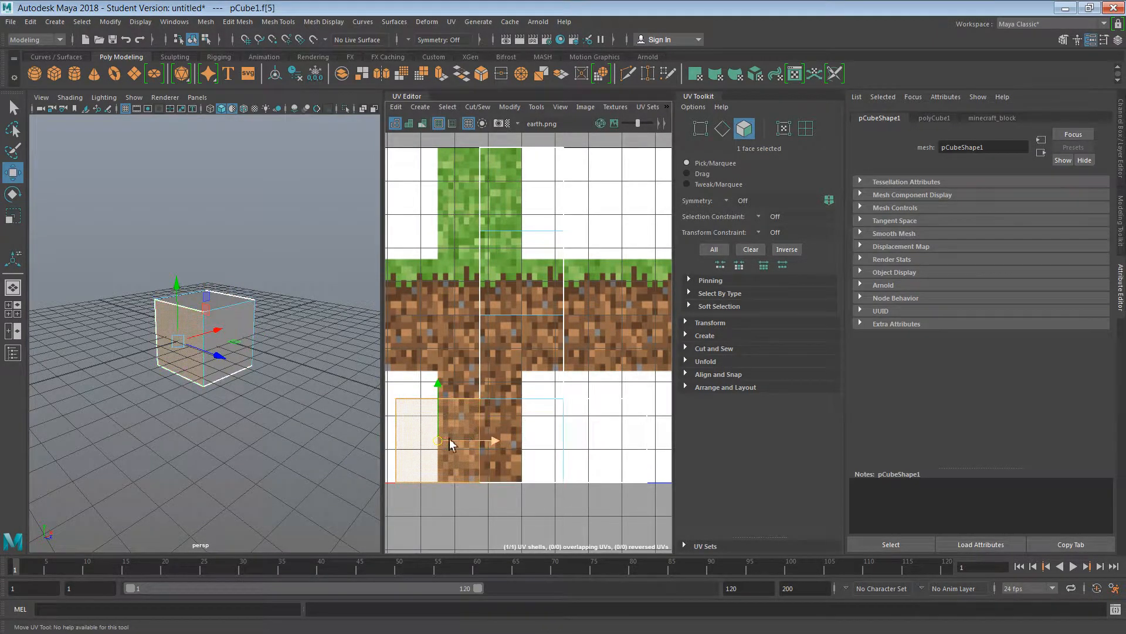
mouse_move(443, 445)
left_mouse_down()
mouse_move(420, 432)
mouse_move(431, 428)
mouse_move(422, 420)
mouse_move(438, 443)
left_mouse_up()
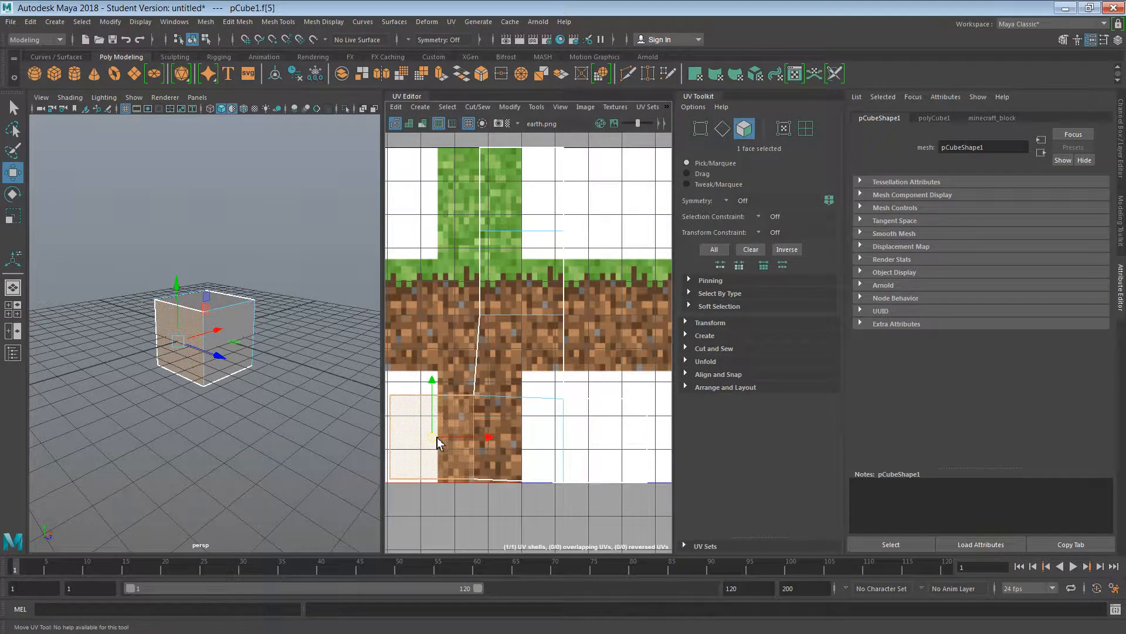
middle_click_drag(517, 357, 552, 372, "alt")
key("ctrl+z")
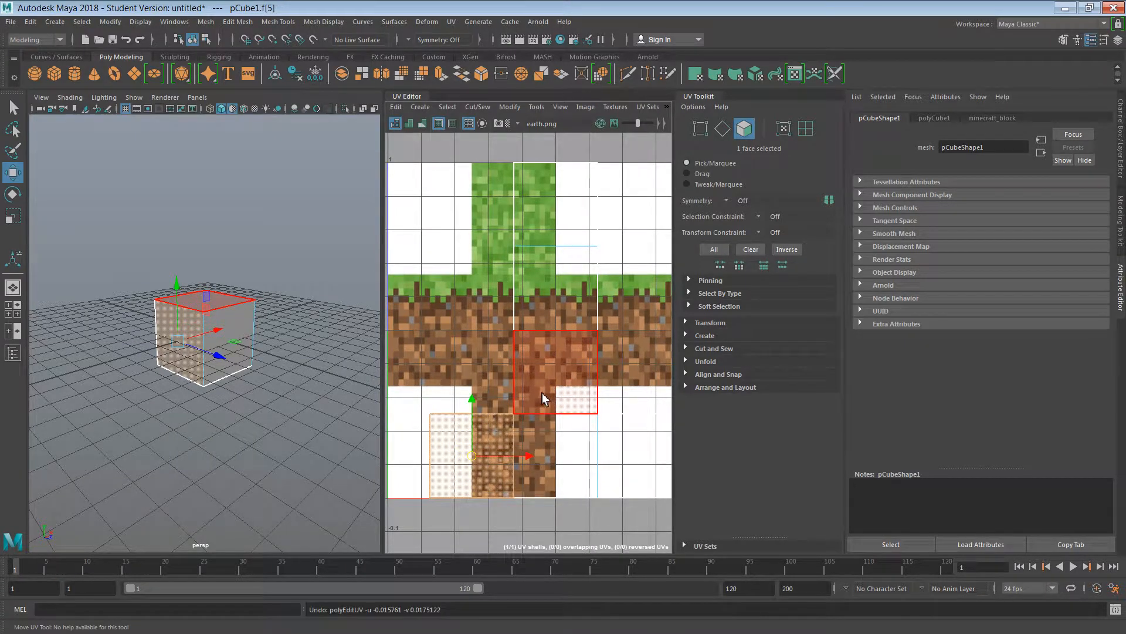
key("ctrl+z")
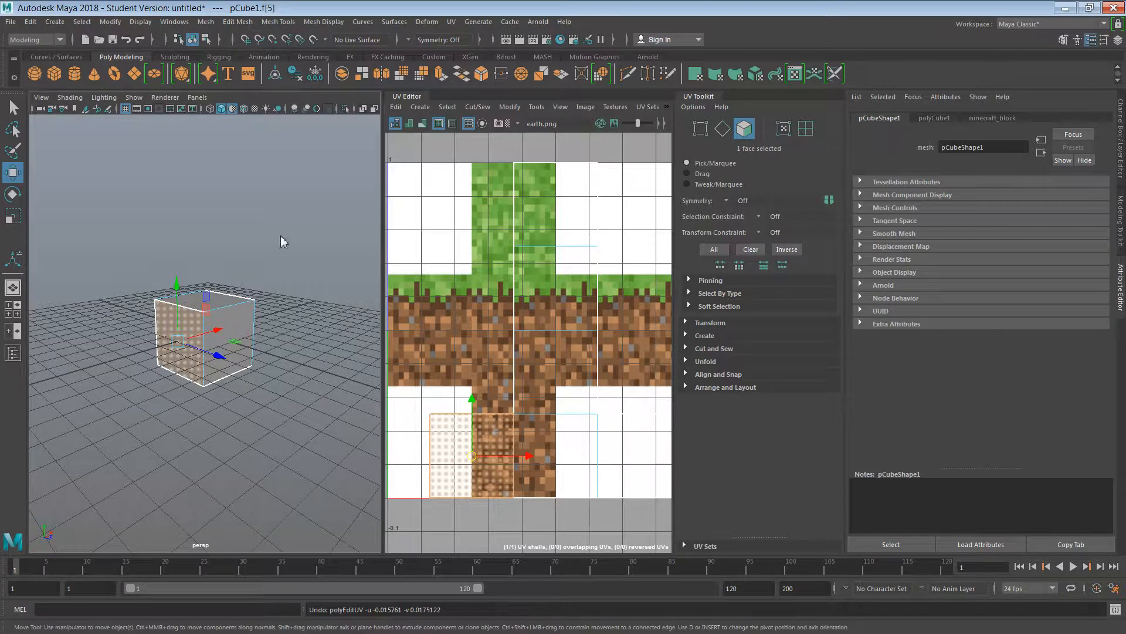
key("F8")
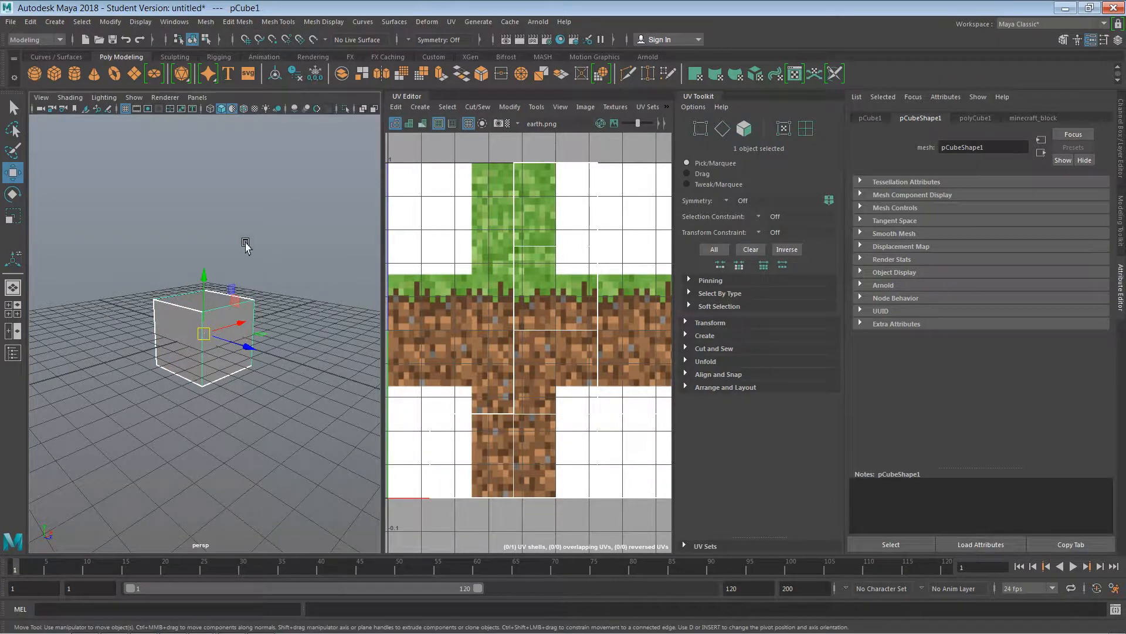
left_click(246, 242)
left_click(203, 316)
left_click(224, 311)
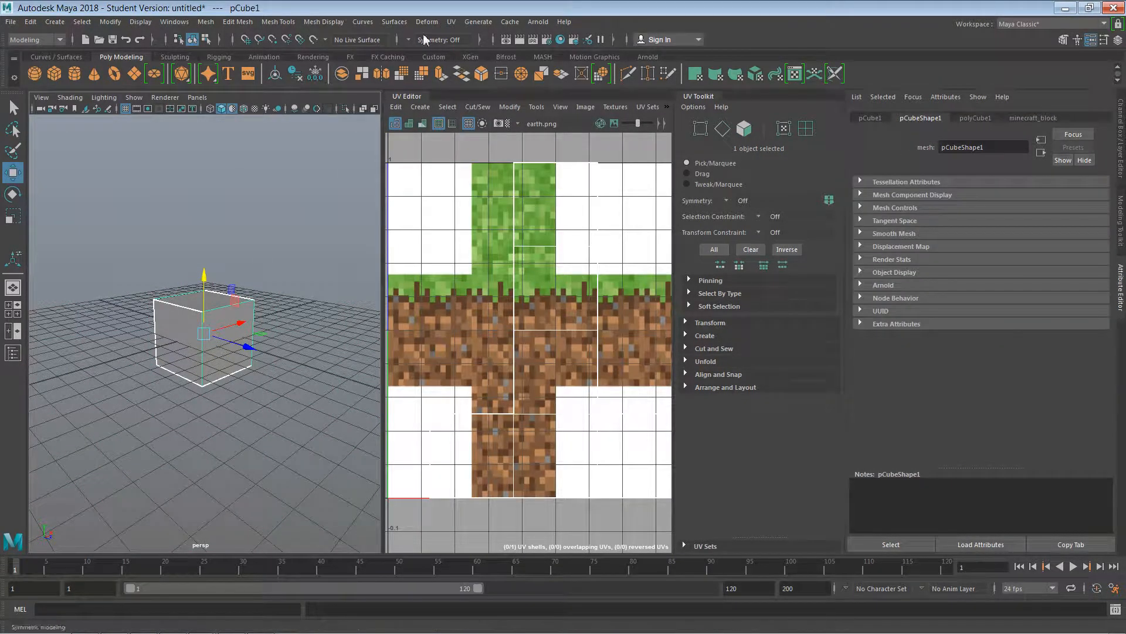
left_click(451, 21)
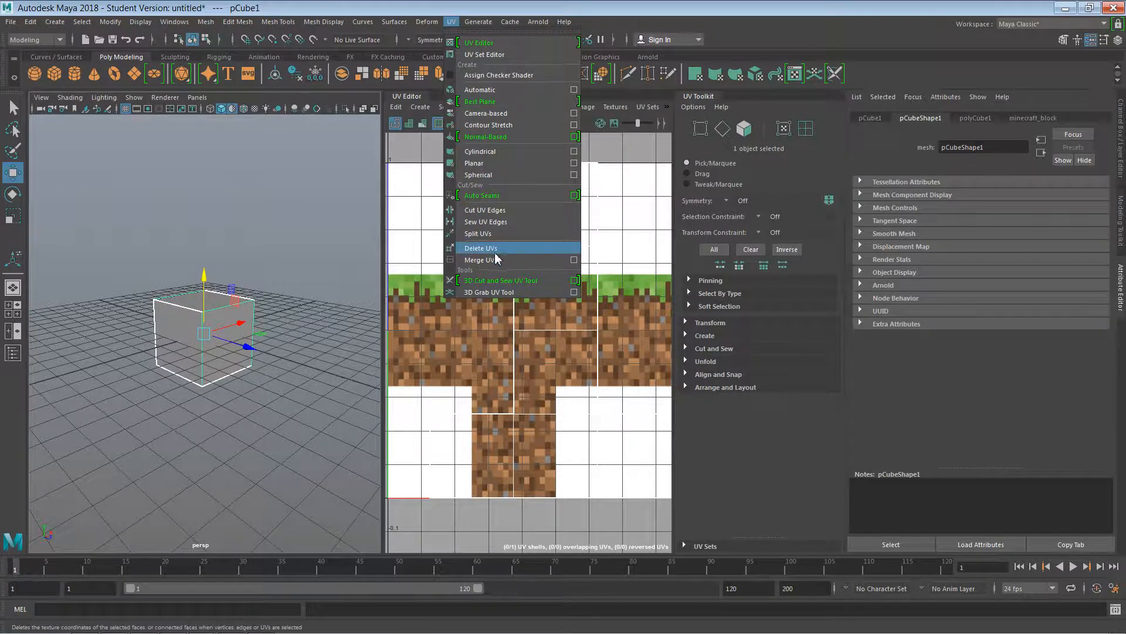
left_click(599, 230)
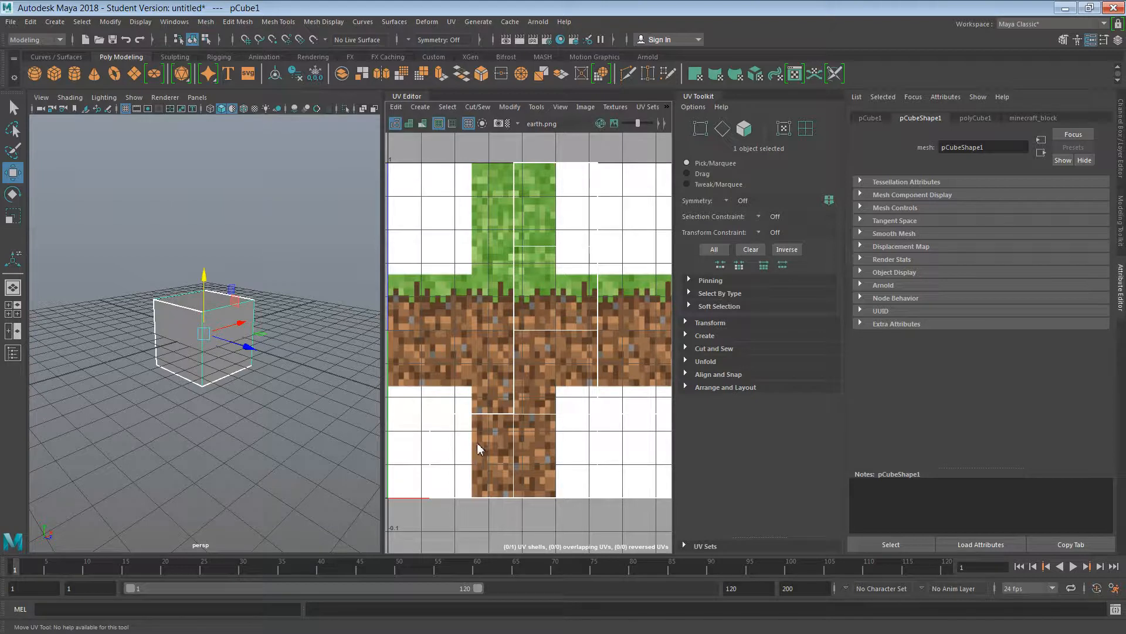
Step: Select the cube's side face at the lower end of the UV layout and split its UVs from the neighbouring faces
key("F11")
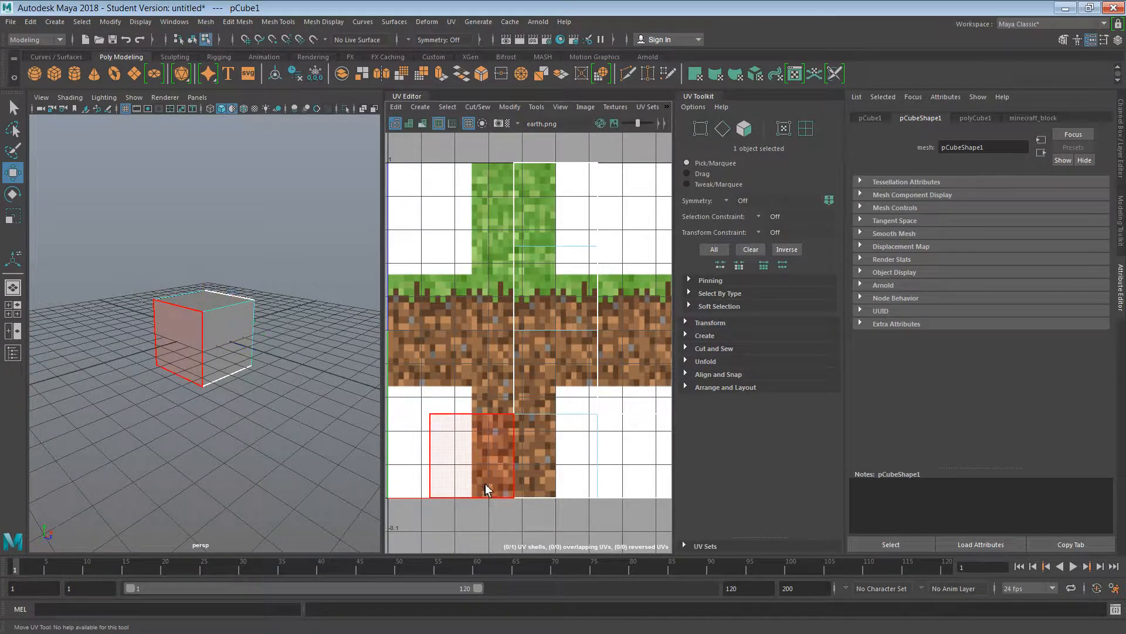
left_click(482, 463)
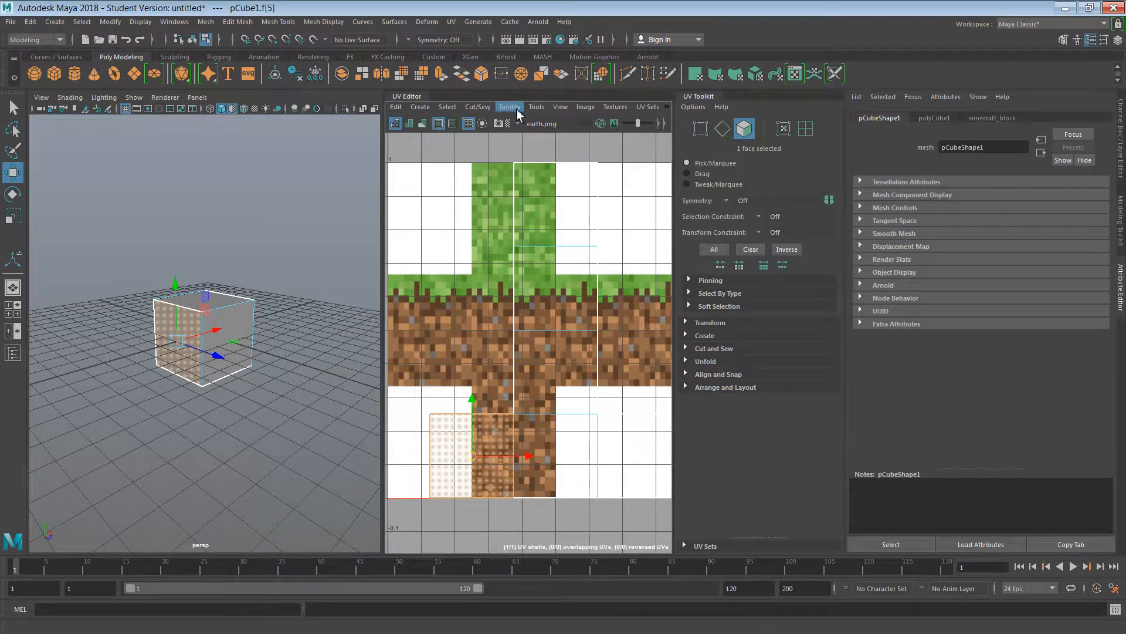
left_click(478, 107)
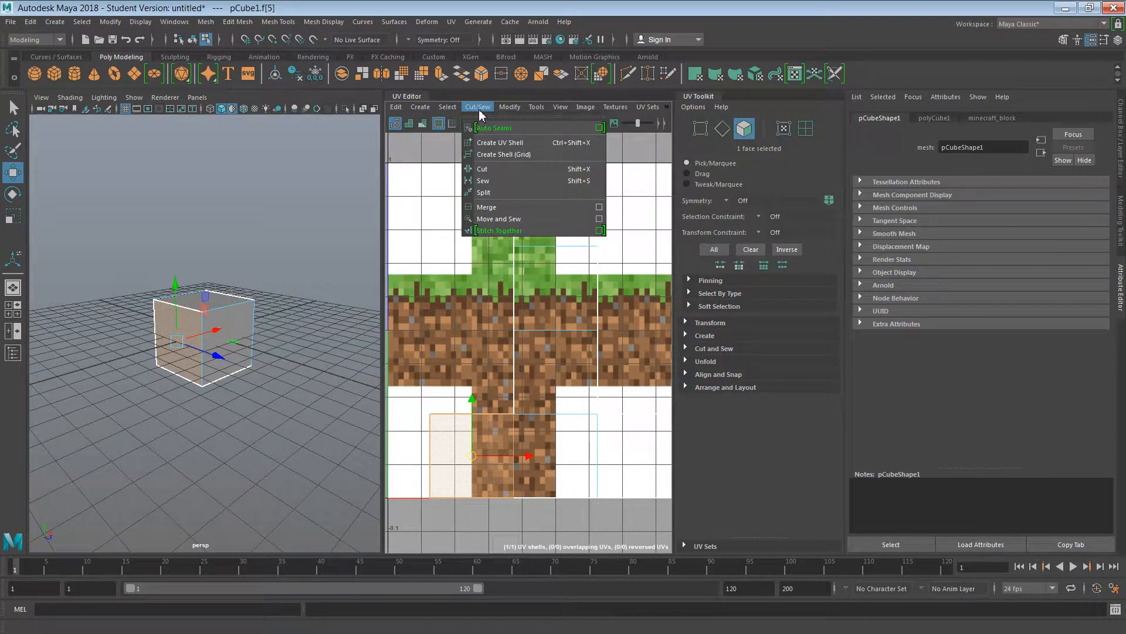
mouse_move(455, 110)
mouse_move(509, 110)
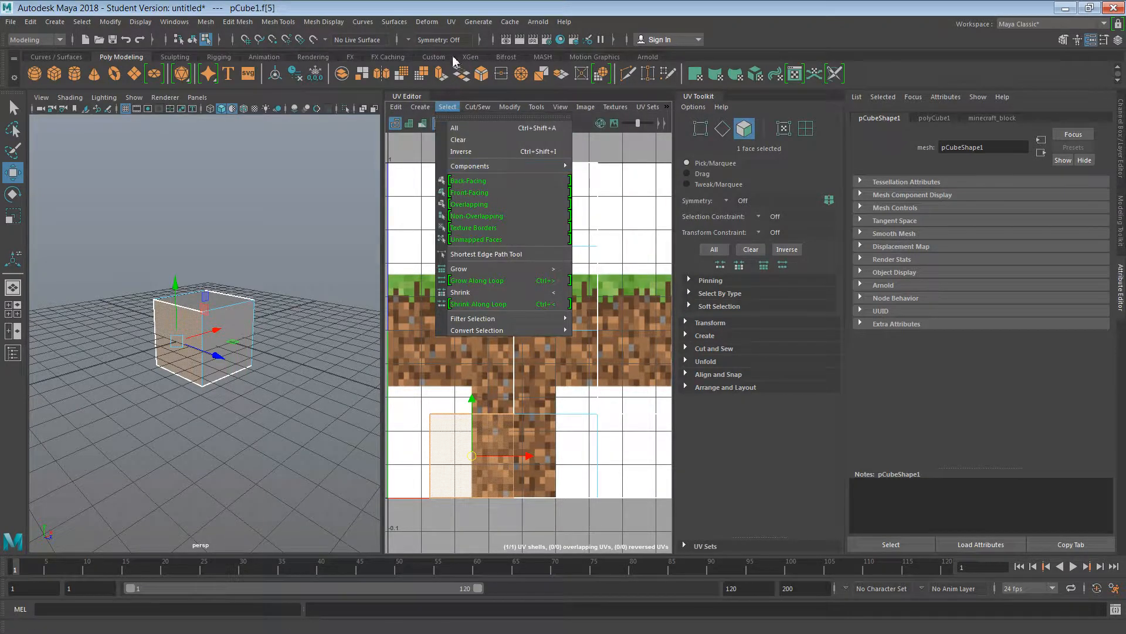
left_click(454, 24)
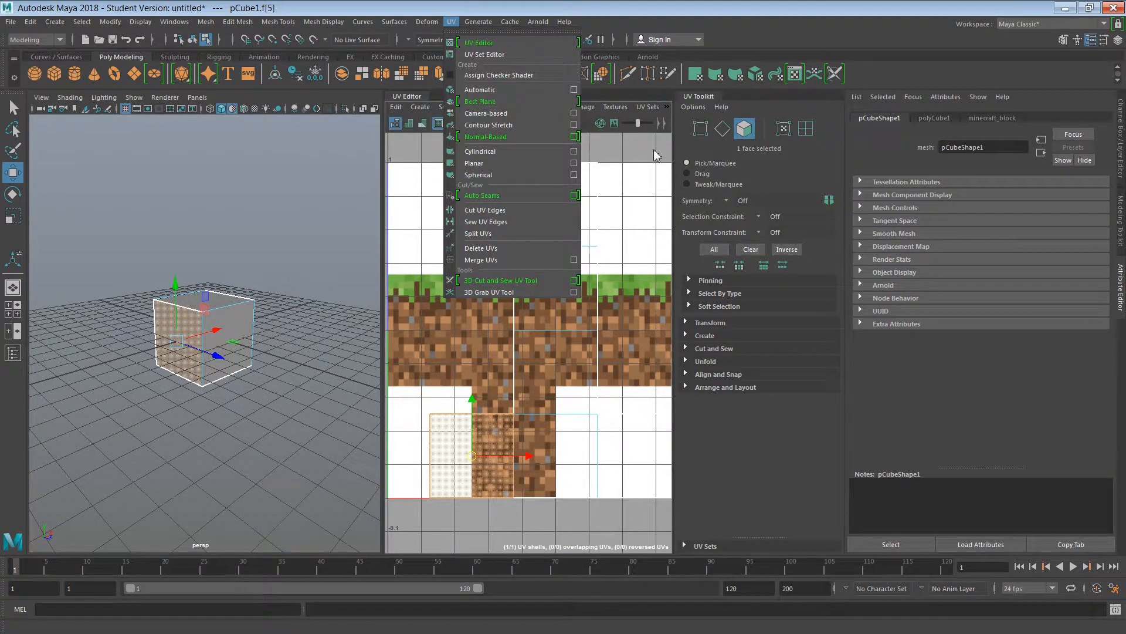
left_click(615, 207)
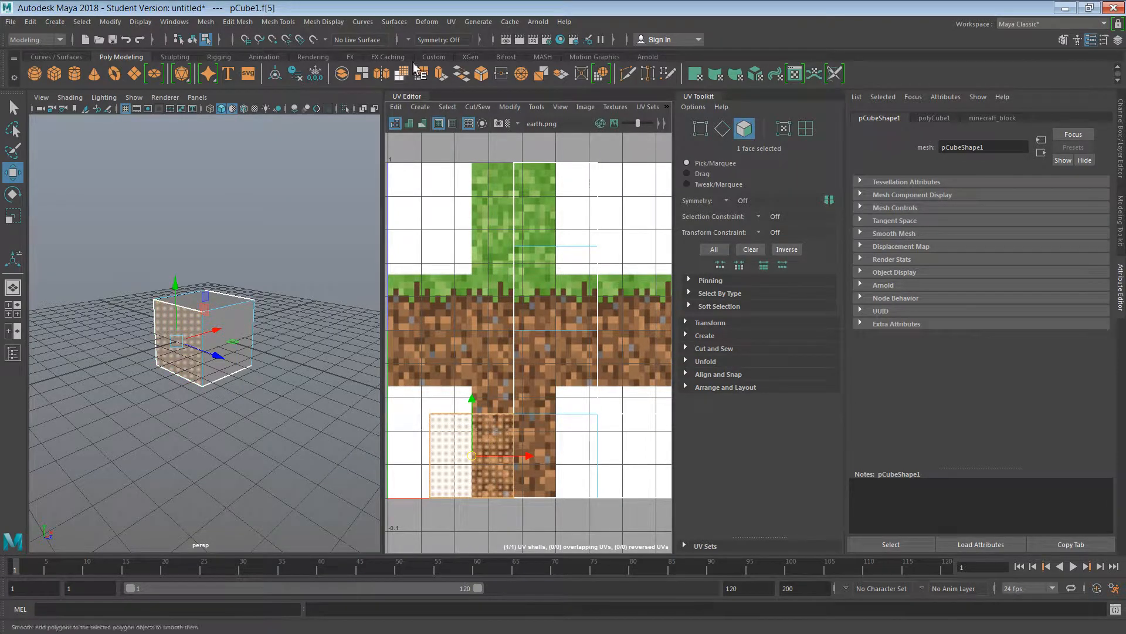
left_click(452, 22)
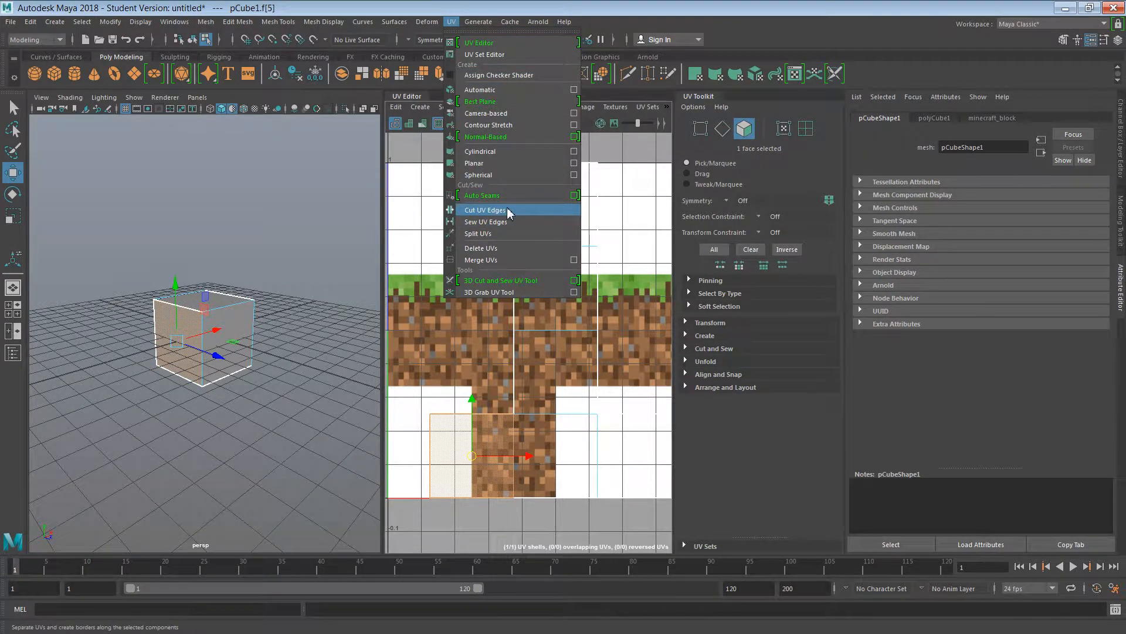
left_click(505, 234)
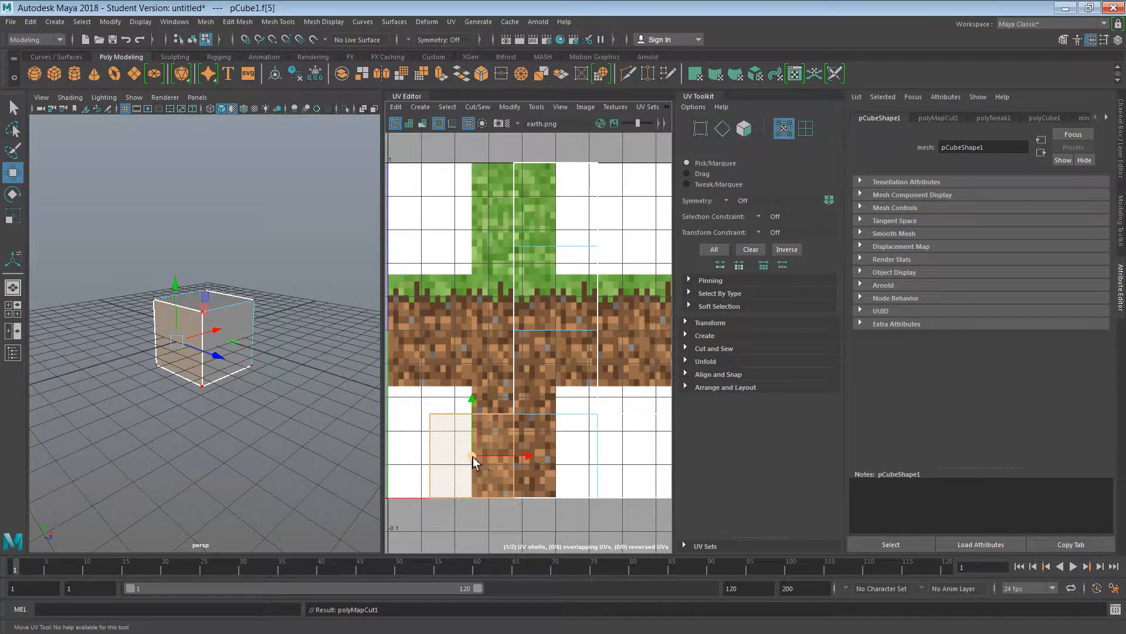
Step: Move the split face's UV shell onto the texture's leftmost grass-and-dirt side, aligned with its upper-left corner, and deselect it
left_click_drag(473, 457, 440, 337)
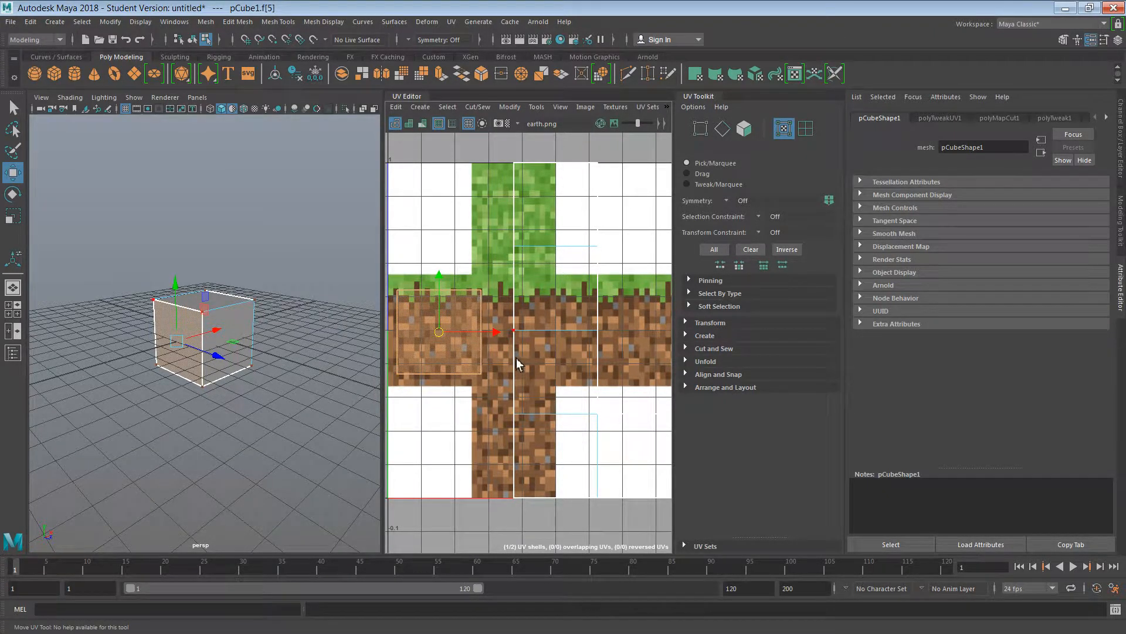
middle_click_drag(518, 364, 577, 355, "alt")
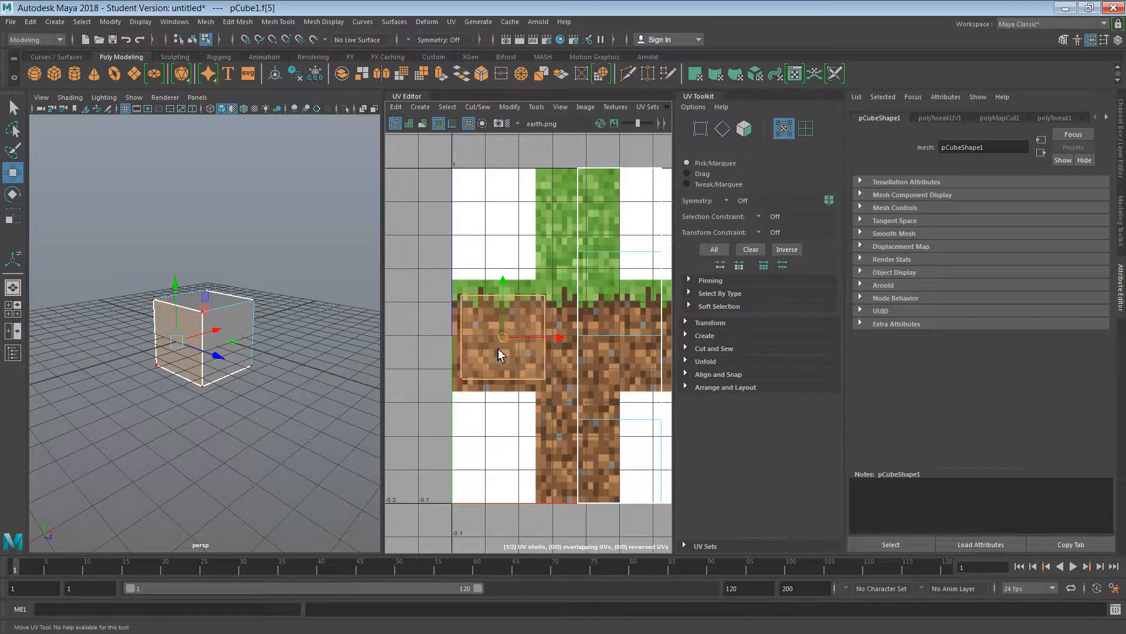
left_click_drag(506, 338, 497, 324)
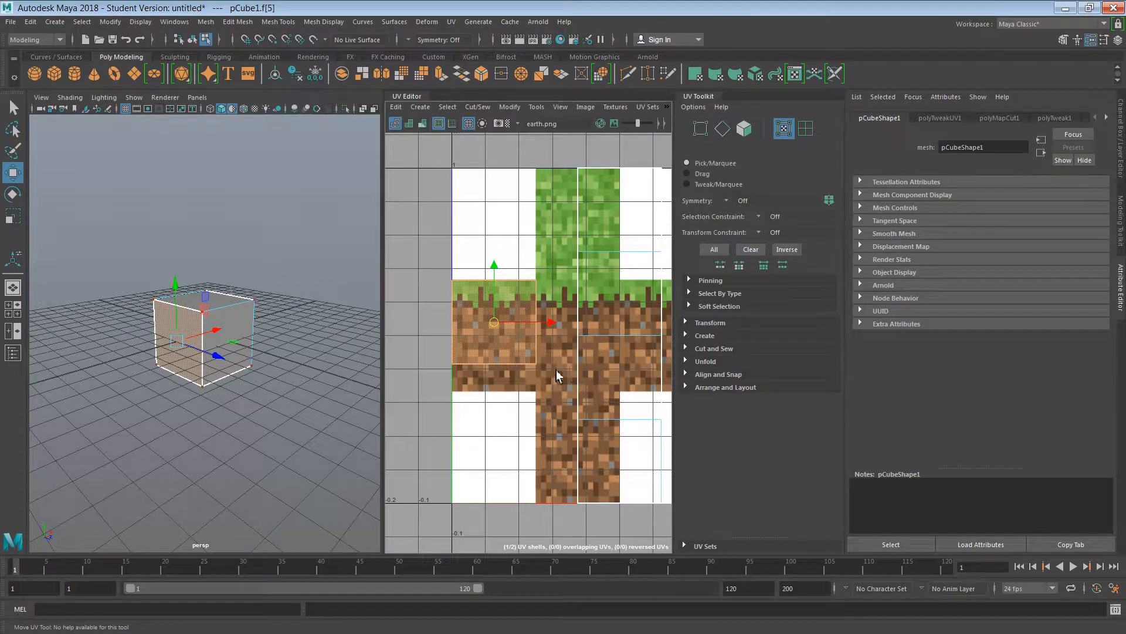
middle_click_drag(557, 376, 507, 370, "alt")
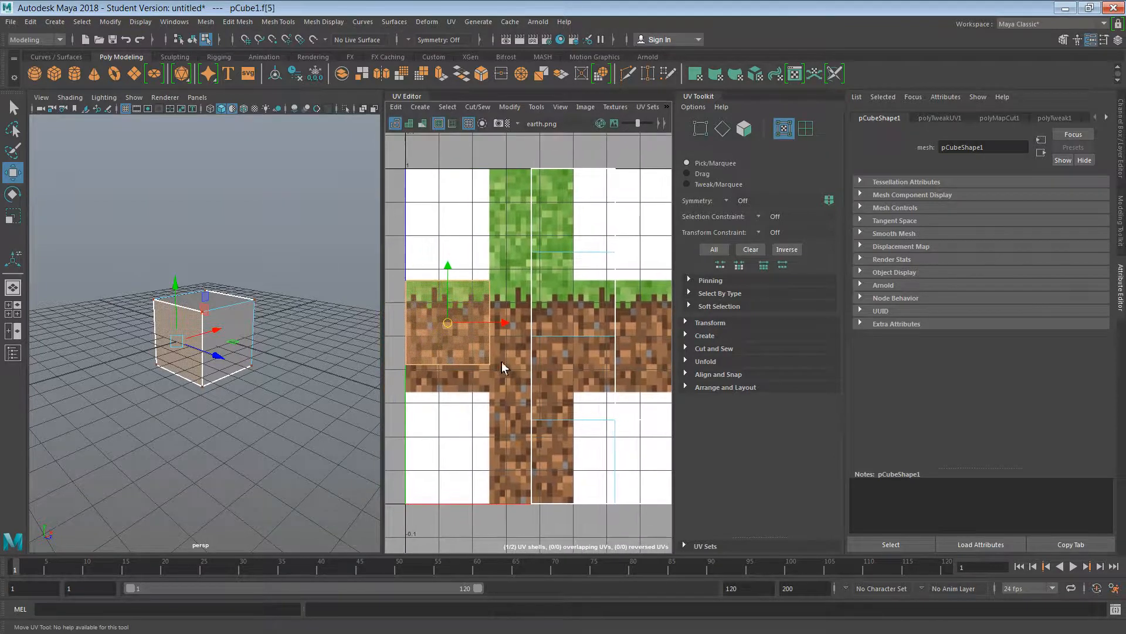
left_click(477, 379)
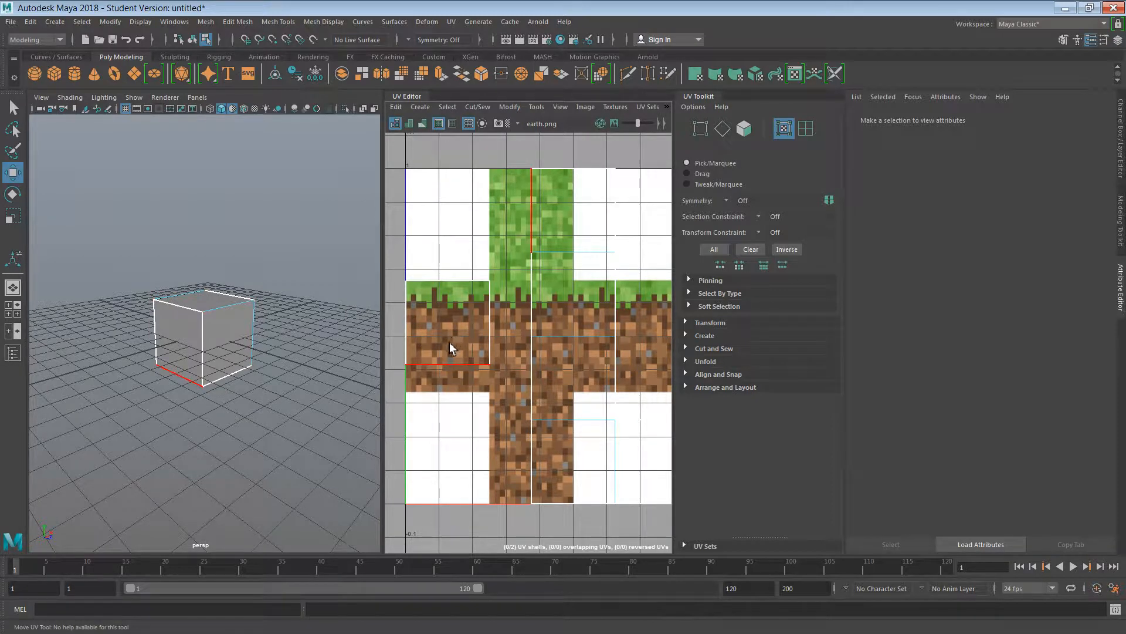
key("F10")
left_click(437, 365)
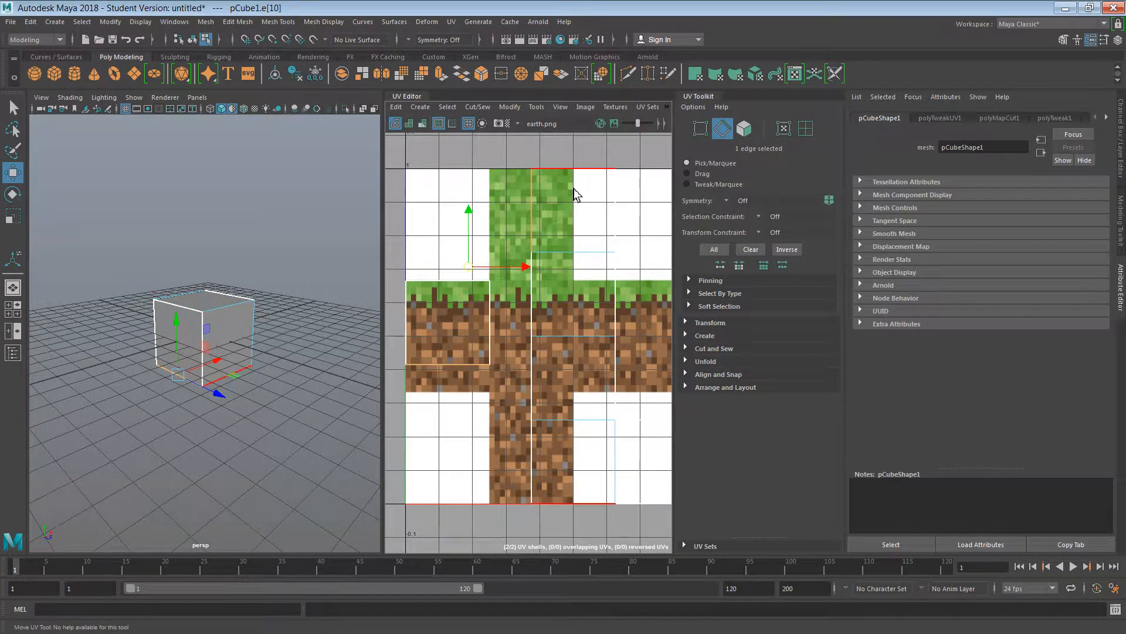
left_click(516, 217)
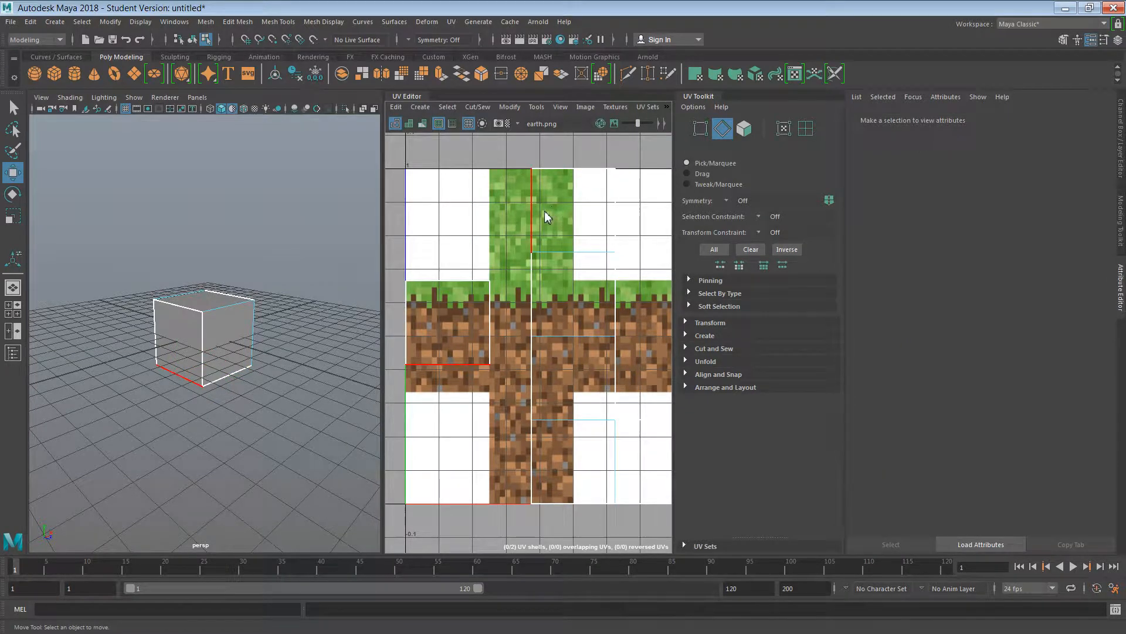
Step: Select the four faces in the vertical strip of the UV layout, split their UVs apart and check the placed face's lower edge
left_click(548, 221)
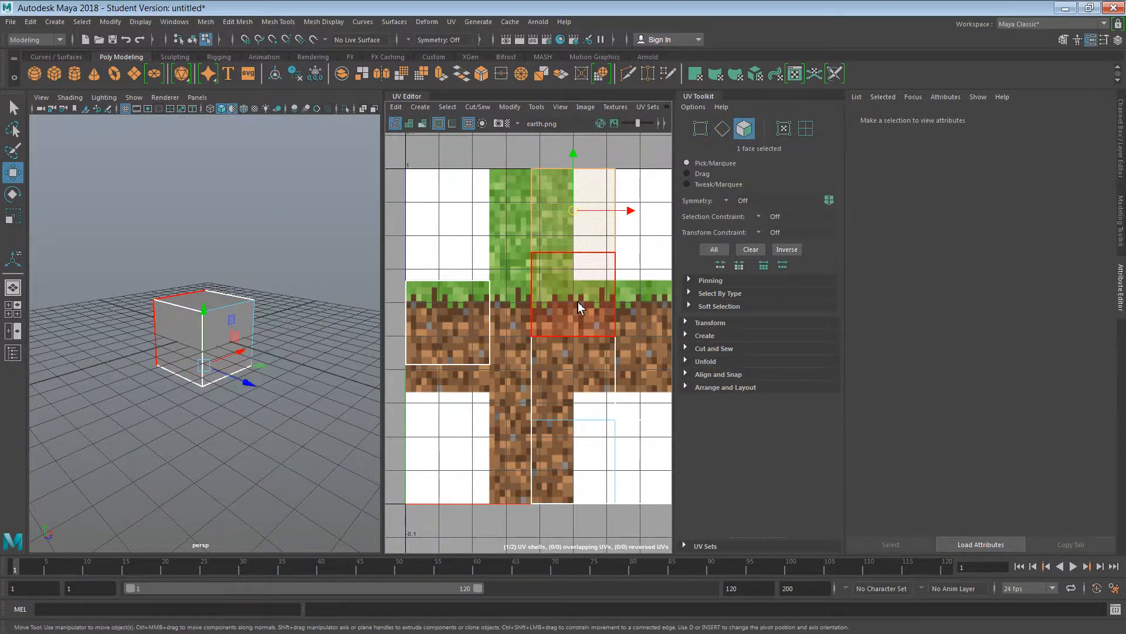
left_click(580, 306, "shift")
left_click(572, 384, "shift")
left_click(561, 442, "shift")
left_click(561, 449, "shift")
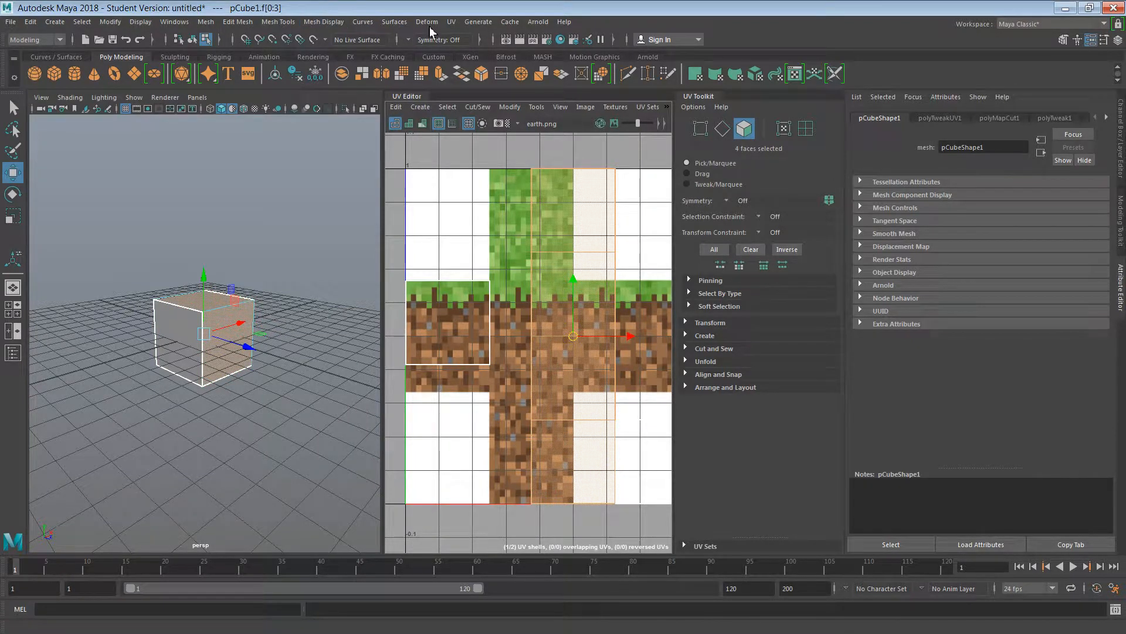
left_click(451, 22)
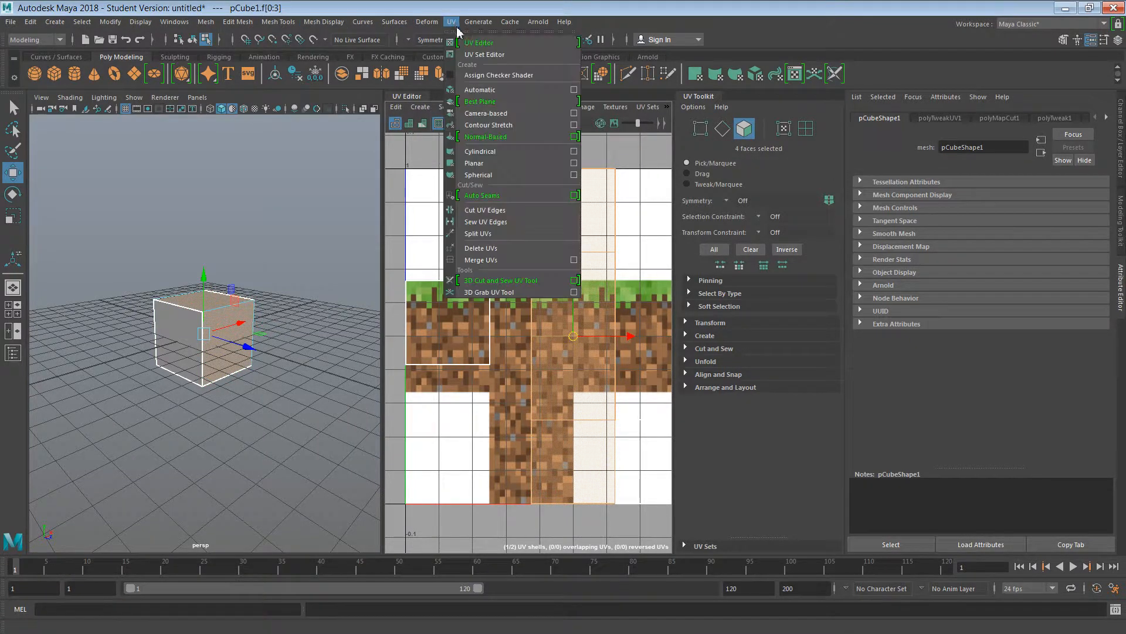
left_click(492, 234)
right_click_drag(431, 366, 455, 371)
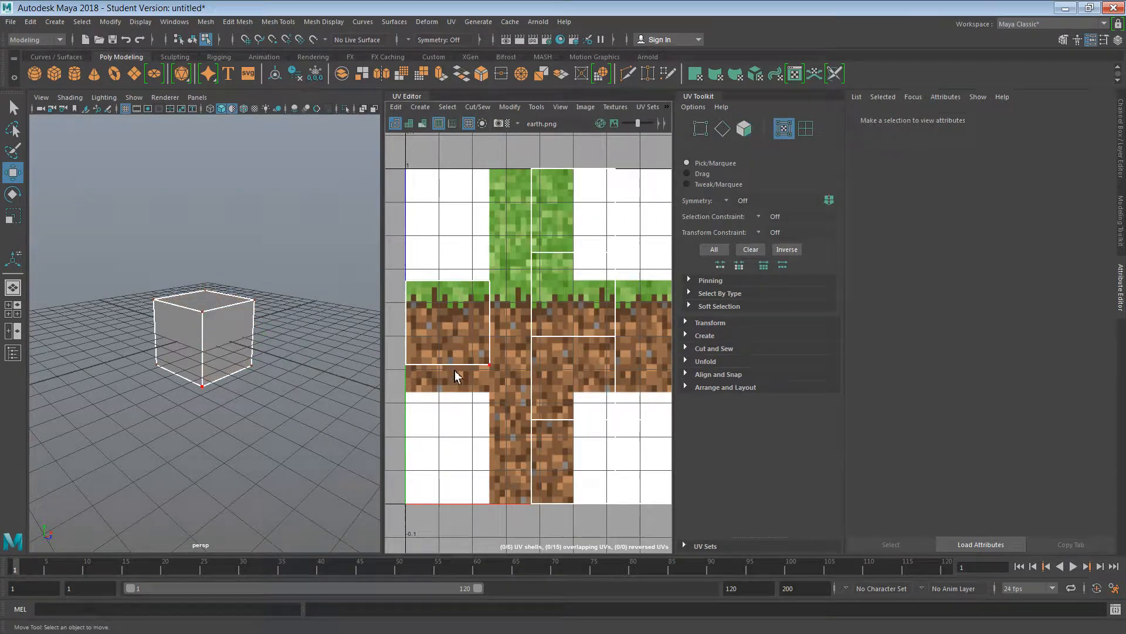
key("F10")
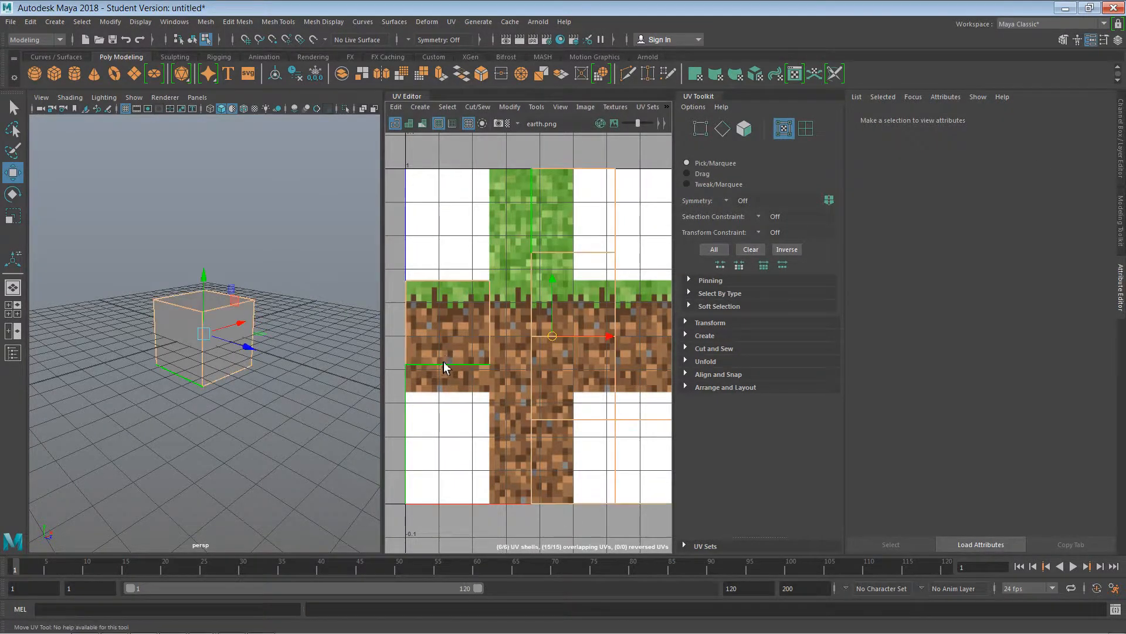
left_click(445, 364)
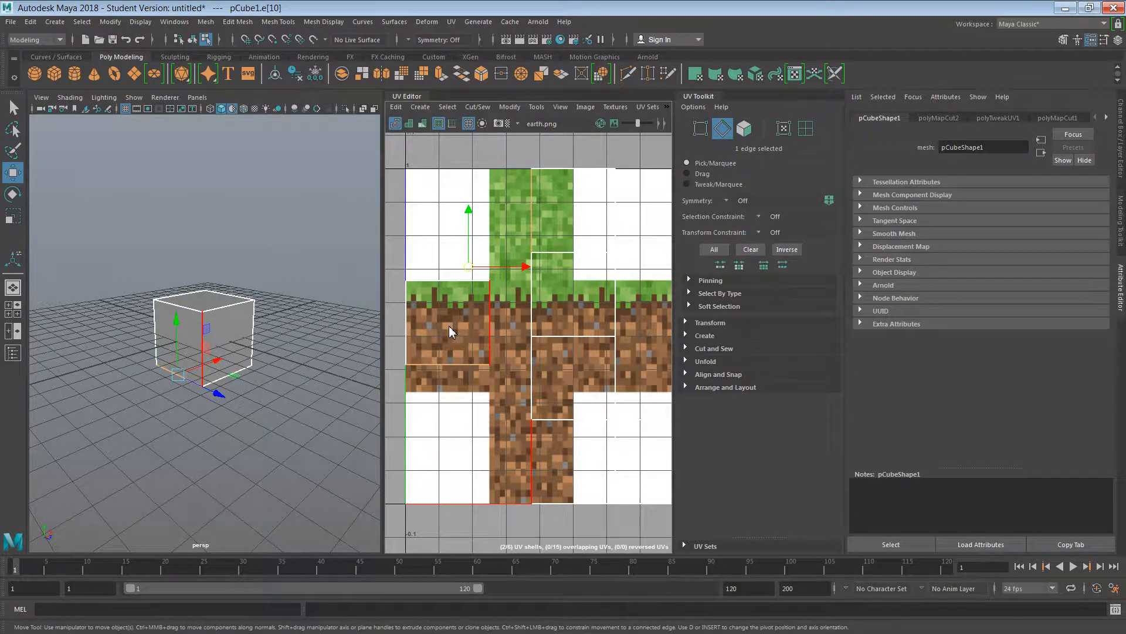
Step: Stretch the placed face's UV shell vertically to cover the full height of the texture's leftmost grass-and-dirt side, and deselect it
key("F11")
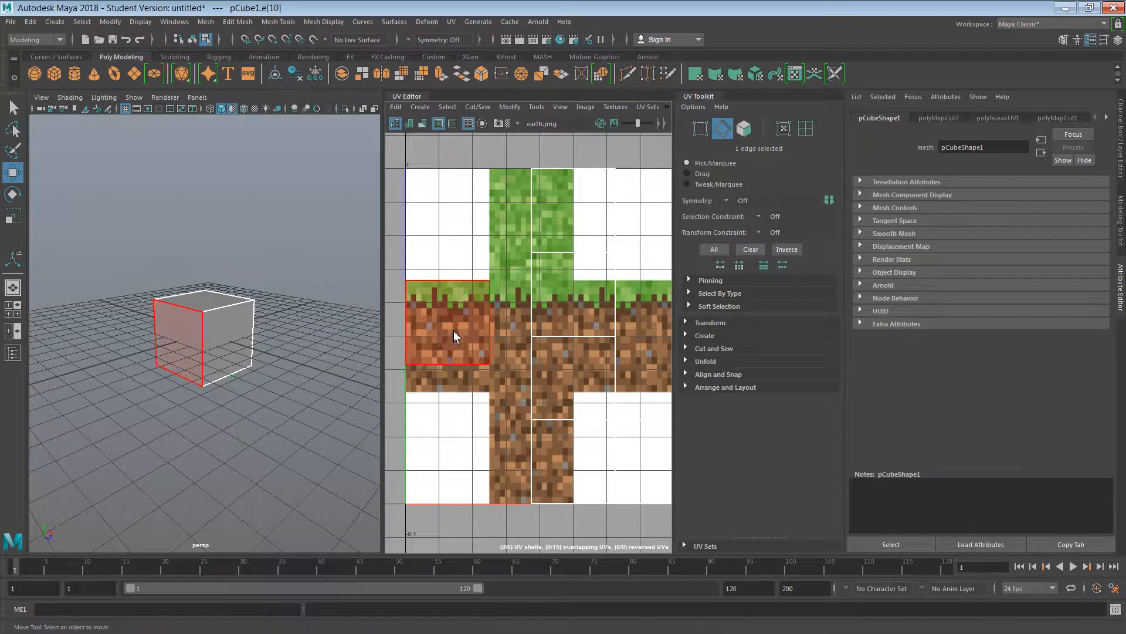
left_click(453, 330)
left_click_drag(450, 305, 448, 279)
key("r")
key("w")
key("r")
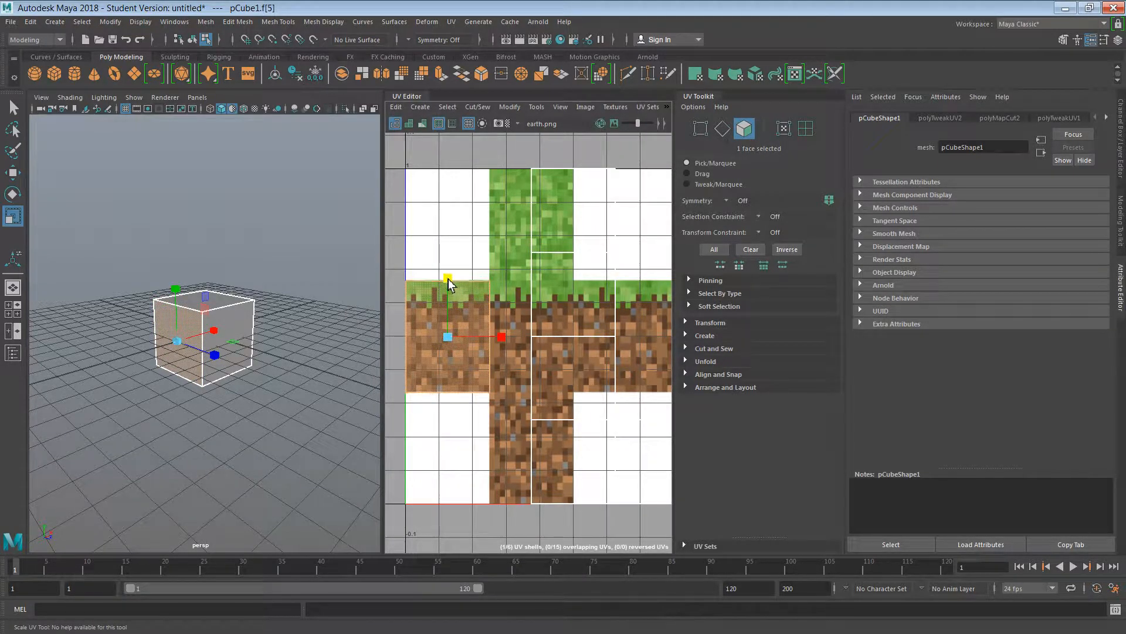
left_click(468, 244)
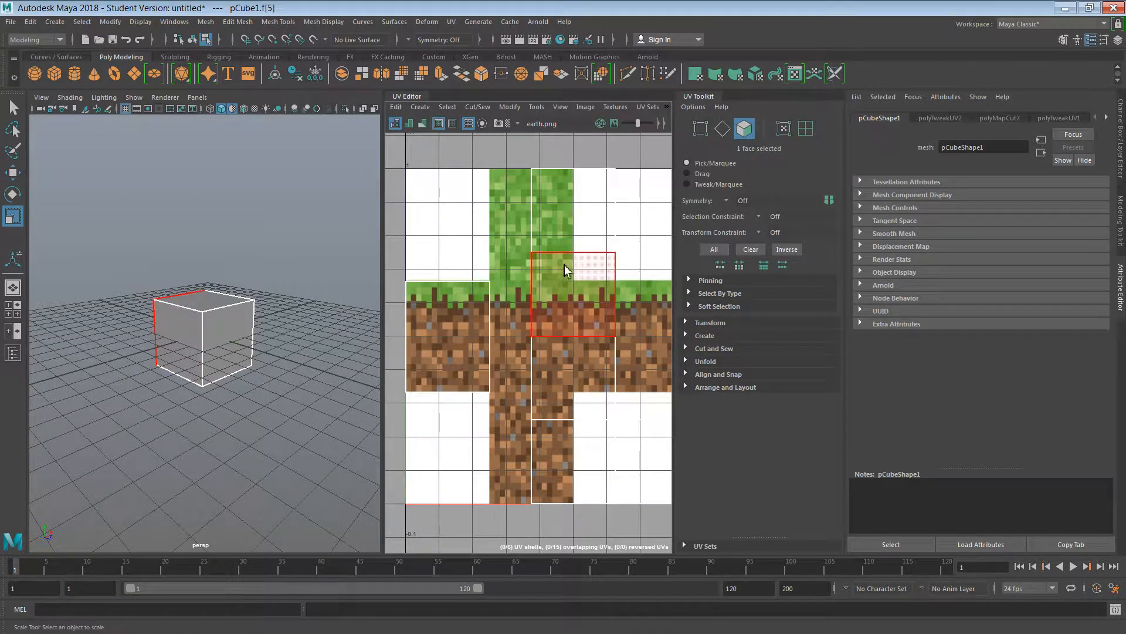
Step: Display the earth.png texture on the cube in the perspective view, with the finished side face selected
left_click(256, 109)
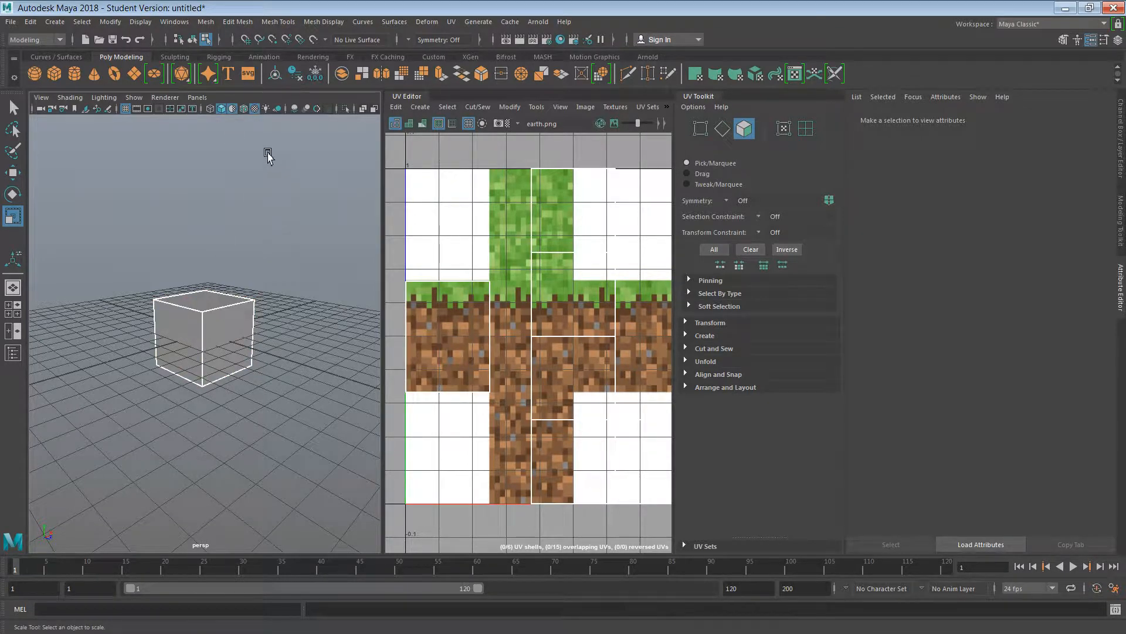
left_click(179, 334)
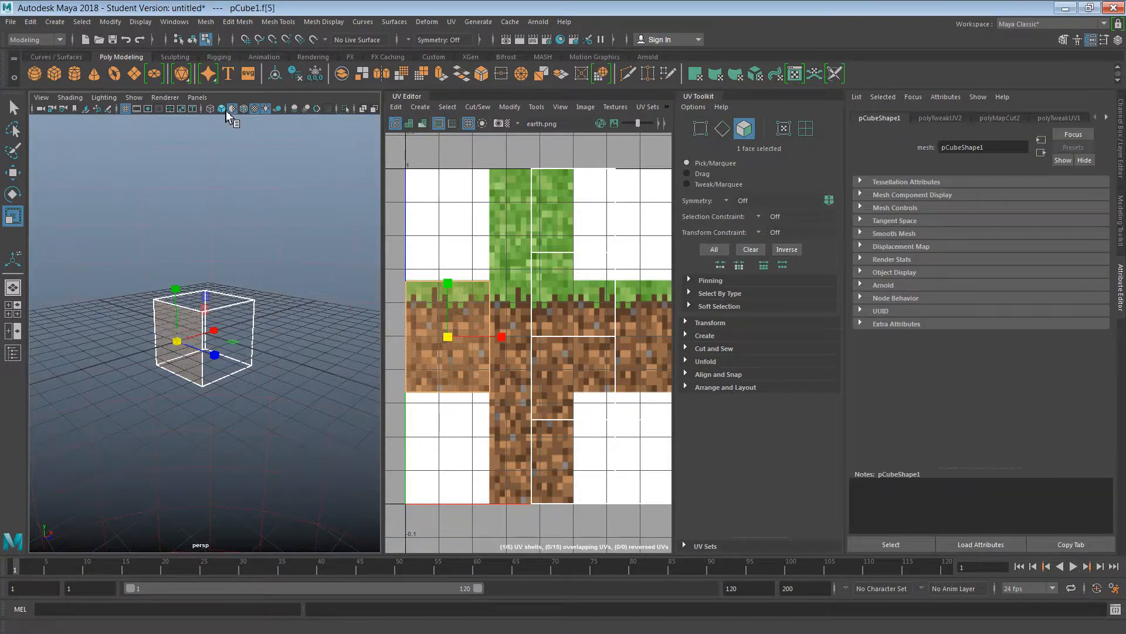
left_click(231, 109)
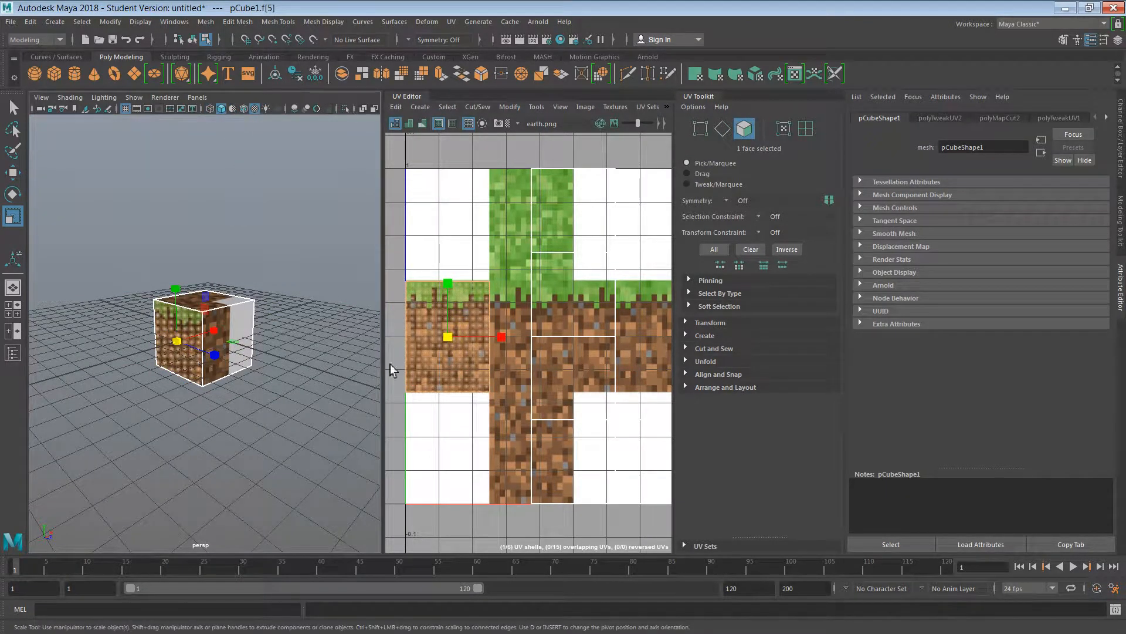
left_click(436, 263)
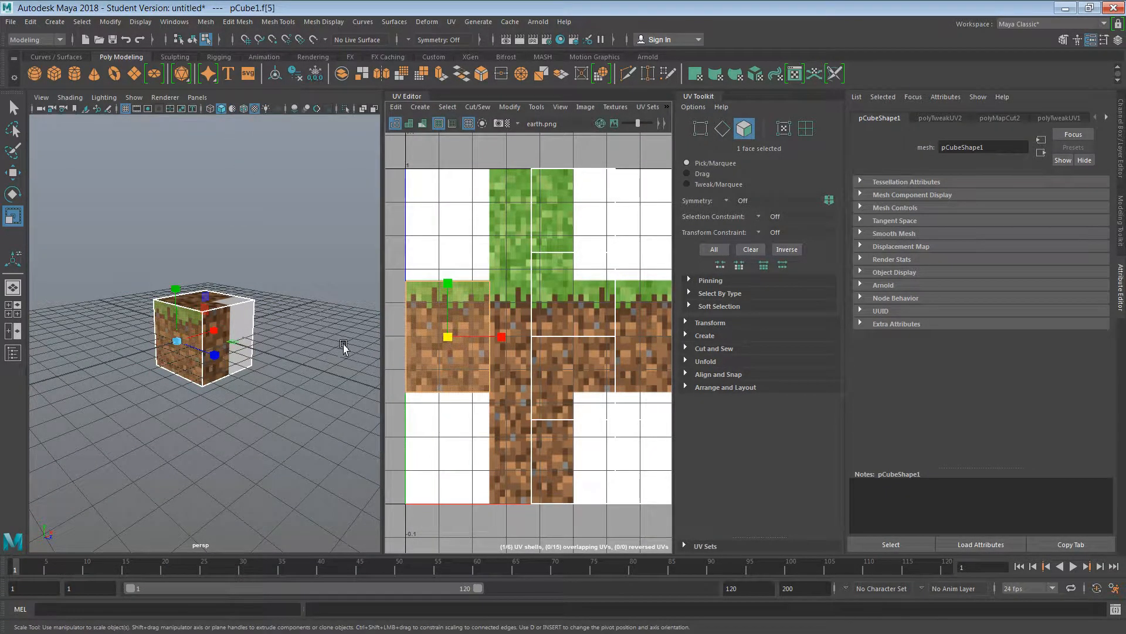
Step: Move the adjacent side face's UV shell onto the second grass-and-dirt side of the texture and stretch it vertically to fit
left_click(239, 324)
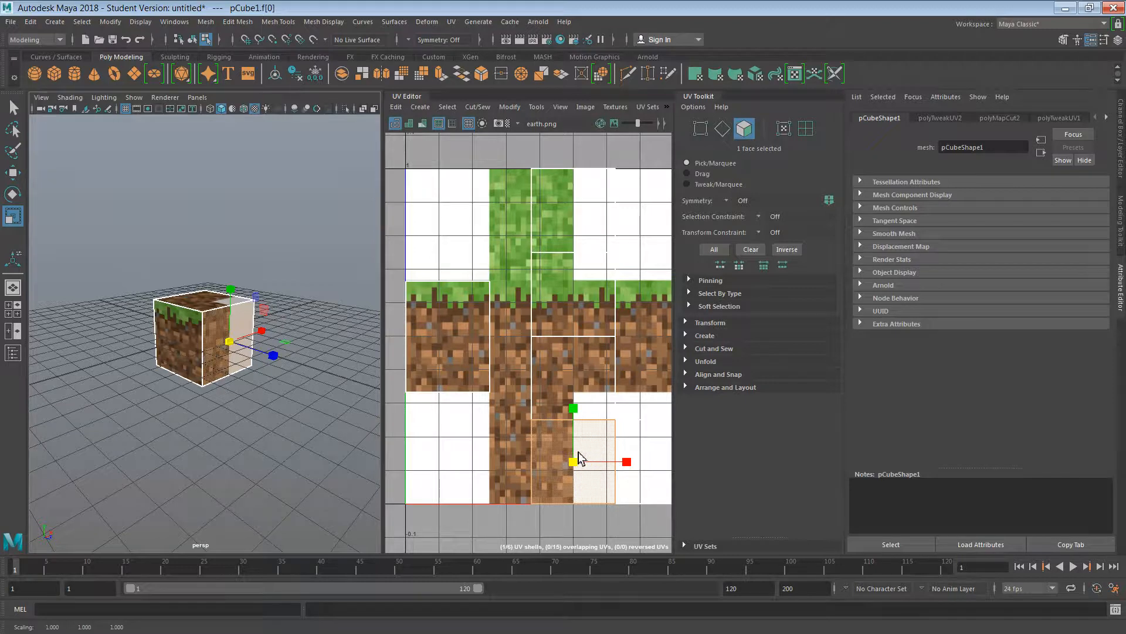
key("w")
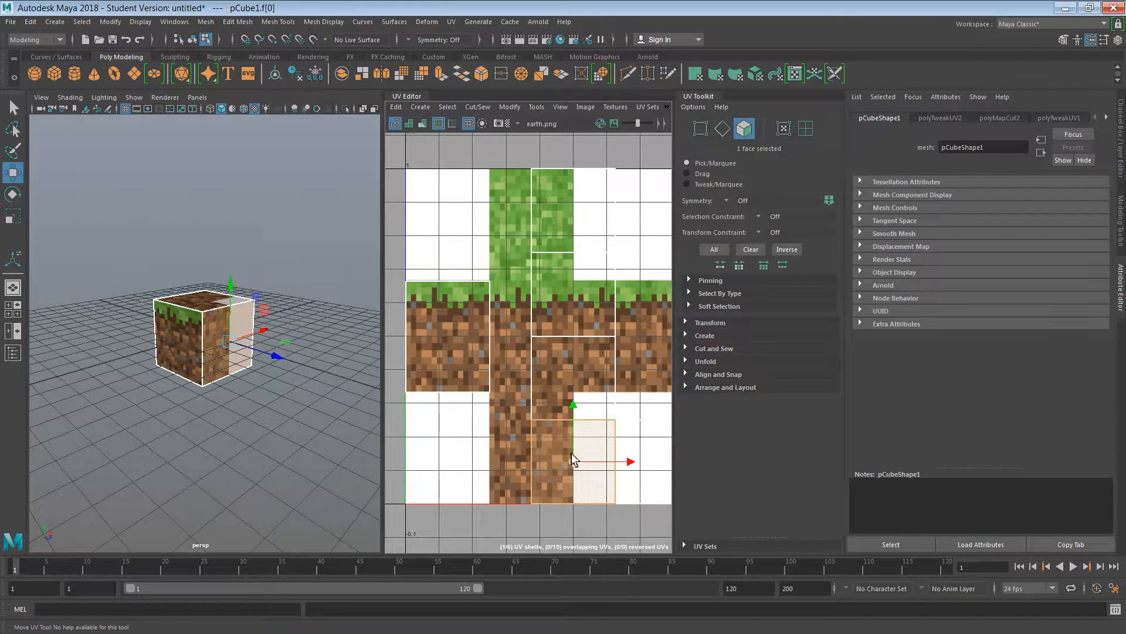
left_click_drag(579, 461, 537, 340)
key("r")
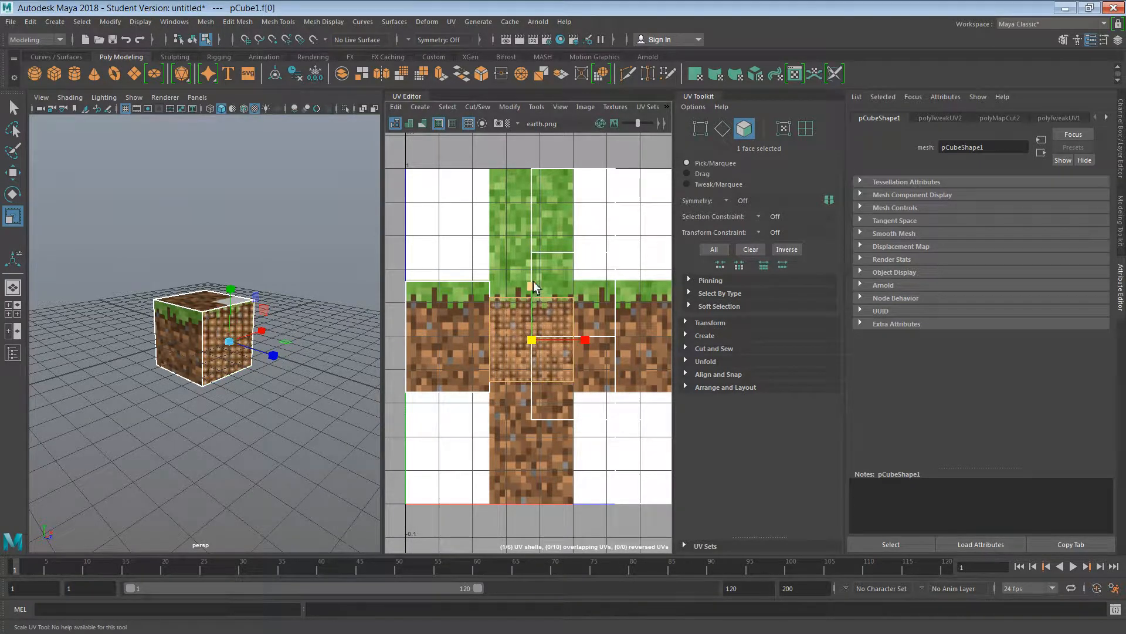
mouse_move(533, 281)
left_mouse_down()
mouse_move(534, 296)
mouse_move(534, 286)
left_mouse_up()
key("w")
key("r")
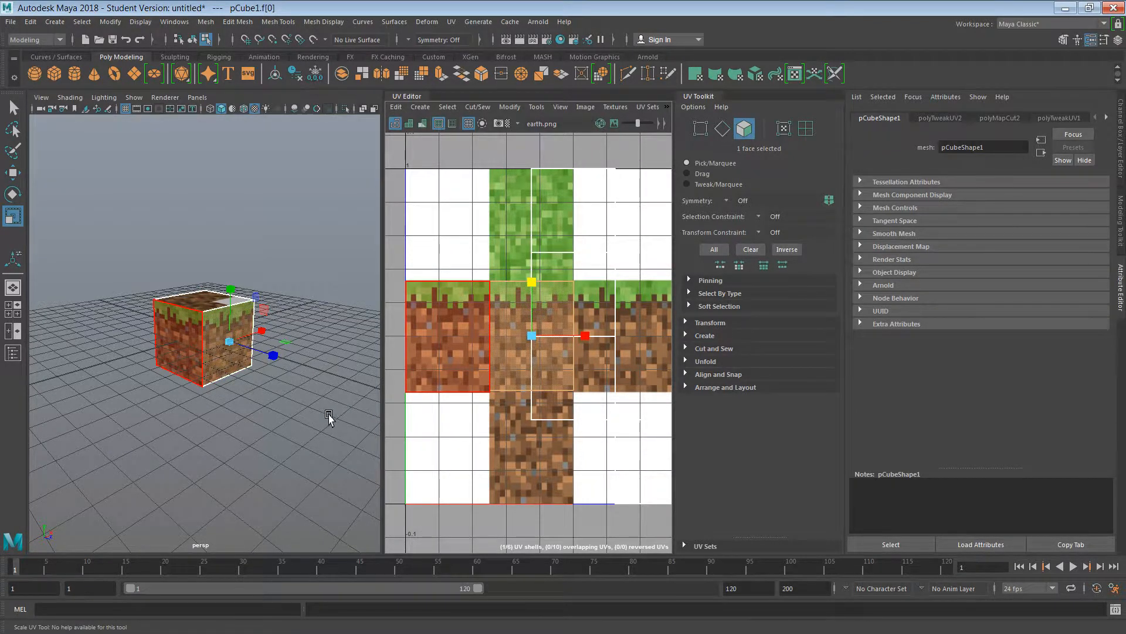
Step: Select the cube's untextured white side face, try to rotate its UV shell and undo the rotation
left_click_drag(328, 416, 170, 421, "alt")
left_click(229, 352)
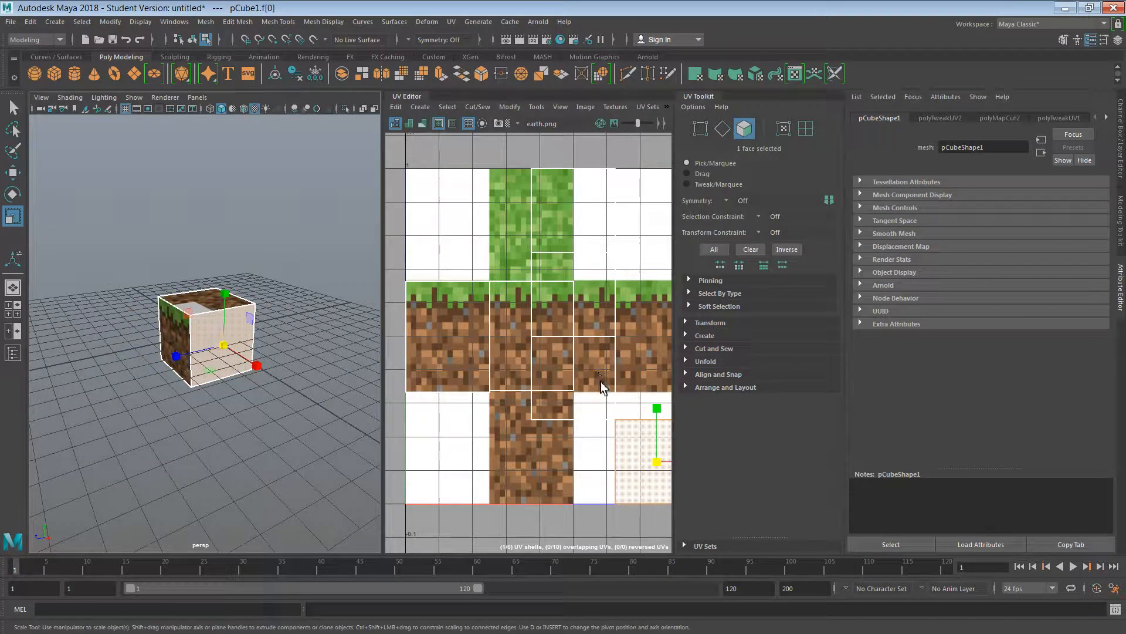
left_click(637, 428)
key("e")
left_click_drag(657, 462, 624, 402)
key("ctrl+z")
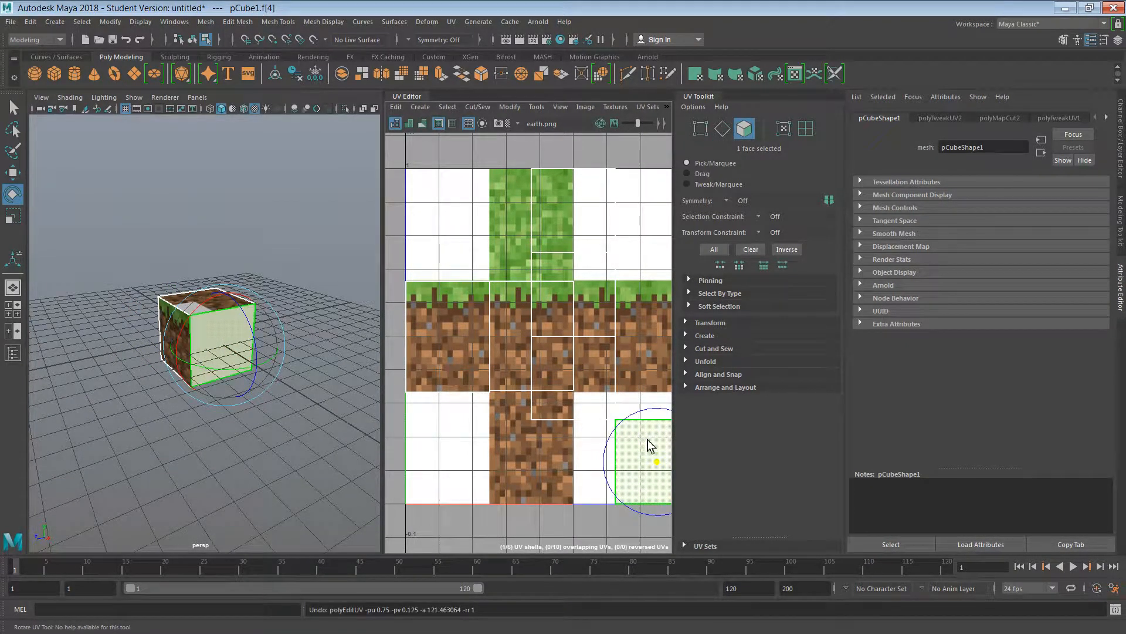
Step: Move the selected face's UV shell onto the third grass-and-dirt side of the texture and stretch it vertically to fit
key("w")
left_click_drag(651, 464, 619, 336)
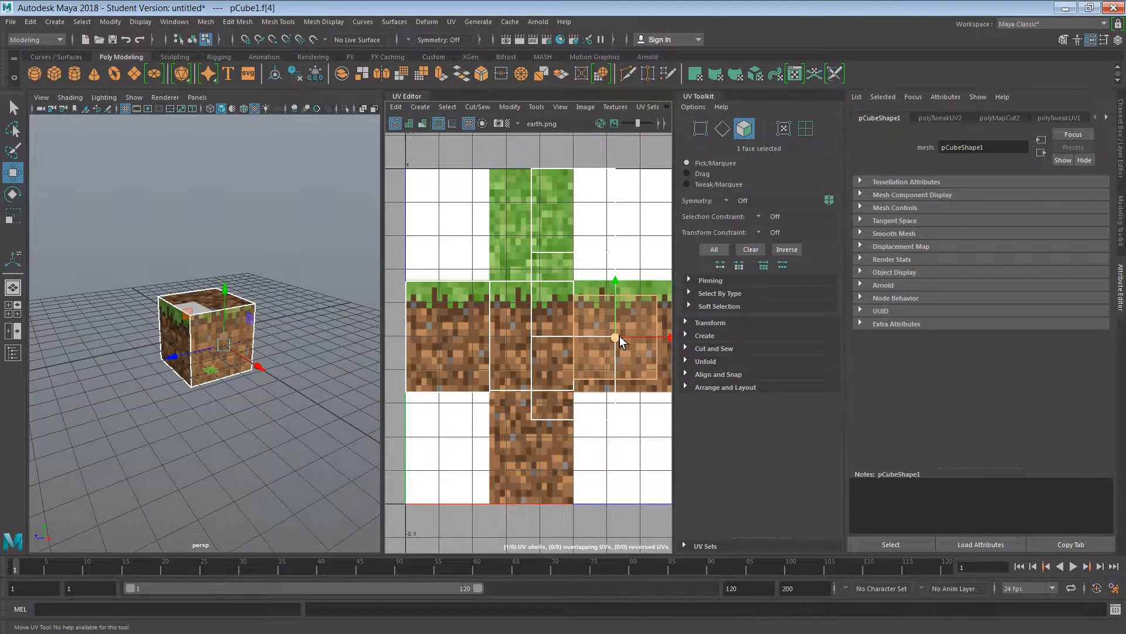
key("r")
left_click_drag(618, 283, 617, 277)
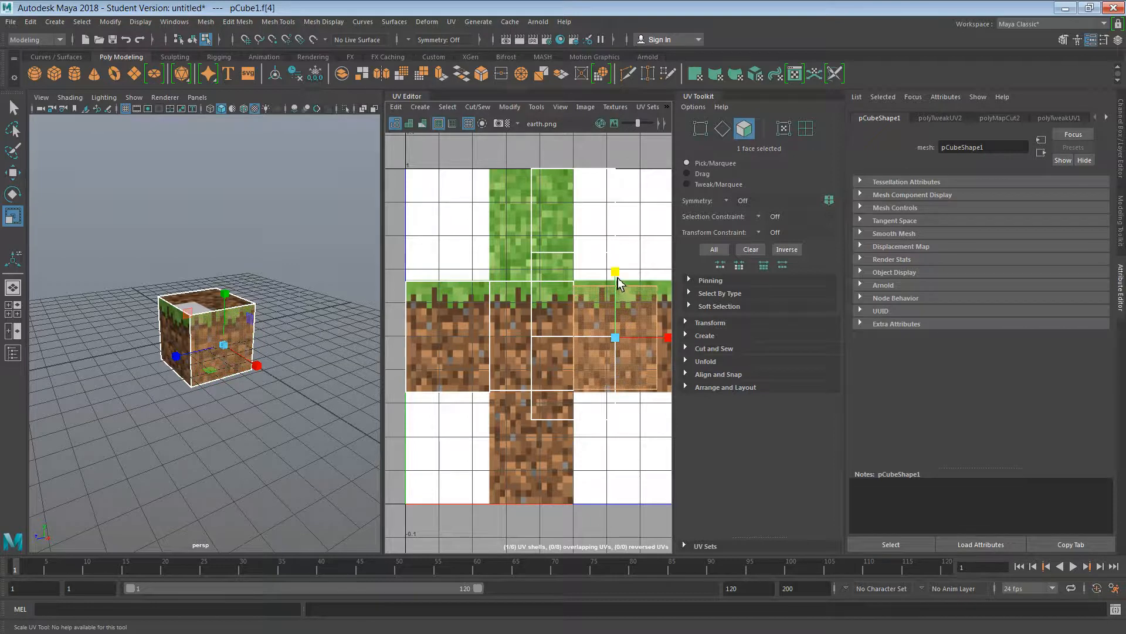
key("w")
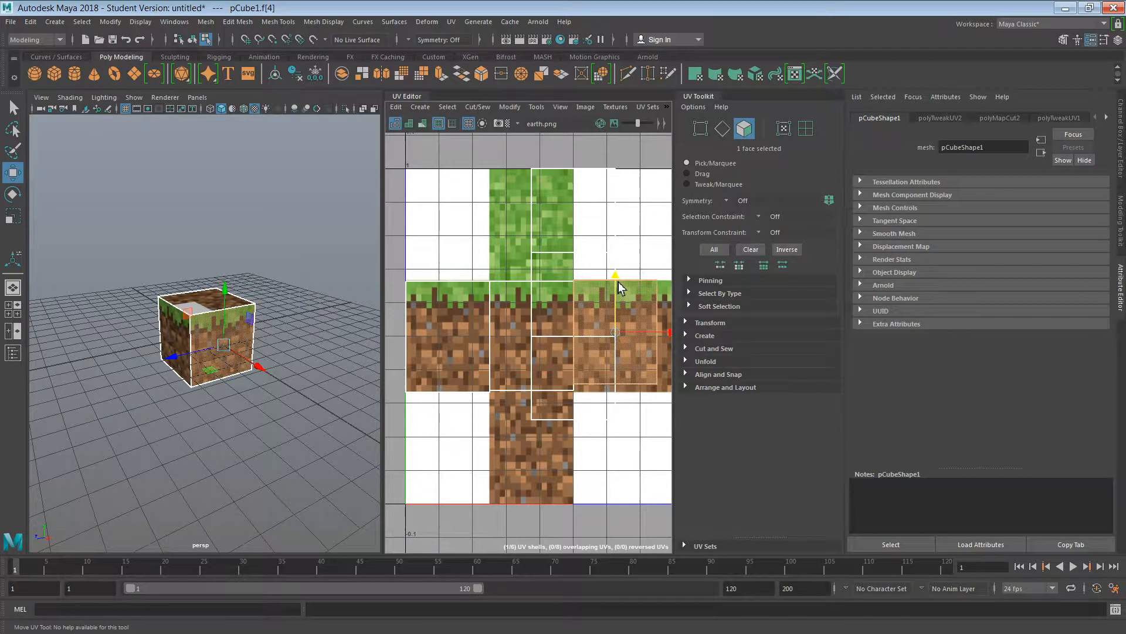
key("r")
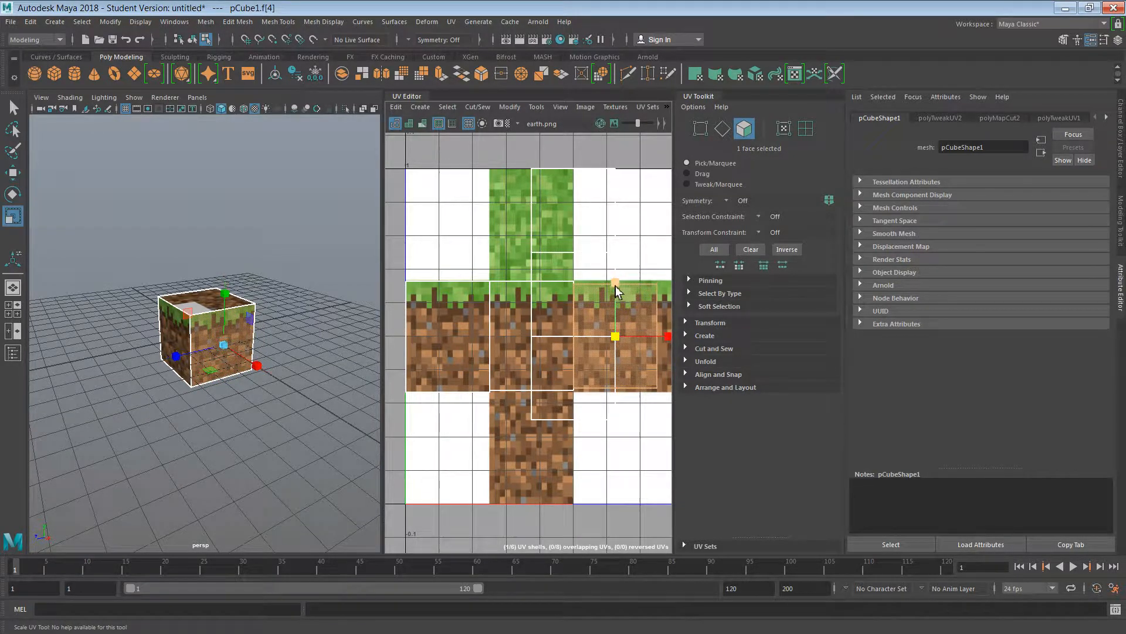
left_click_drag(615, 287, 618, 279)
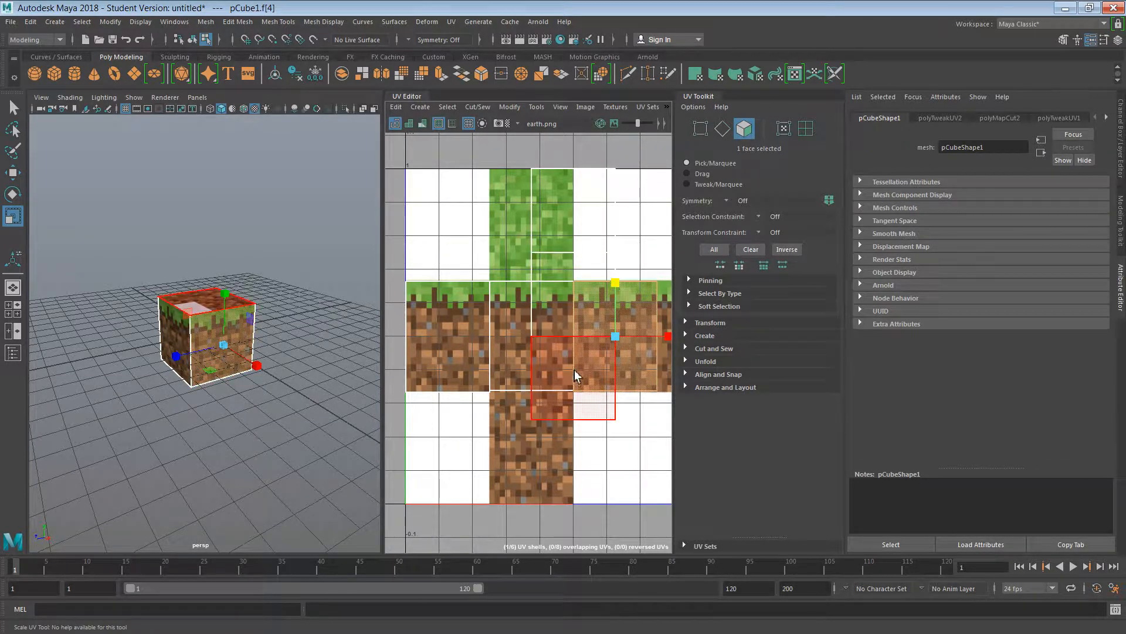
Step: Select the cube's remaining side face, move its UV shell onto the rightmost grass-and-dirt side and stretch it vertically to fit
left_click_drag(288, 381, 190, 386, "alt")
middle_click_drag(617, 349, 497, 361, "alt")
left_click(588, 333)
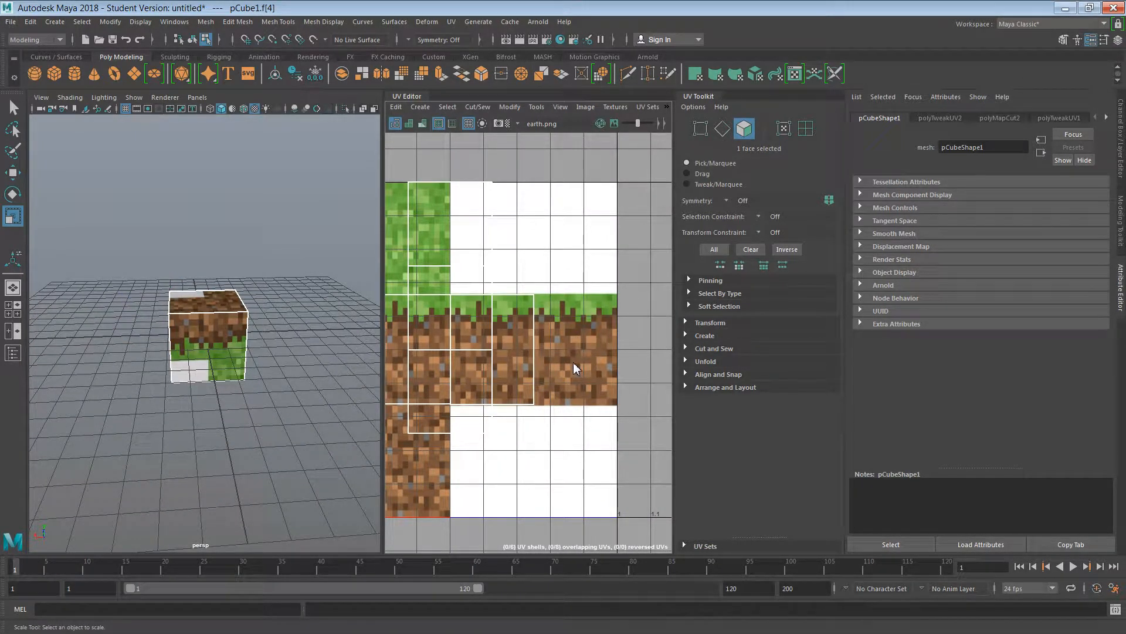
left_click(577, 366)
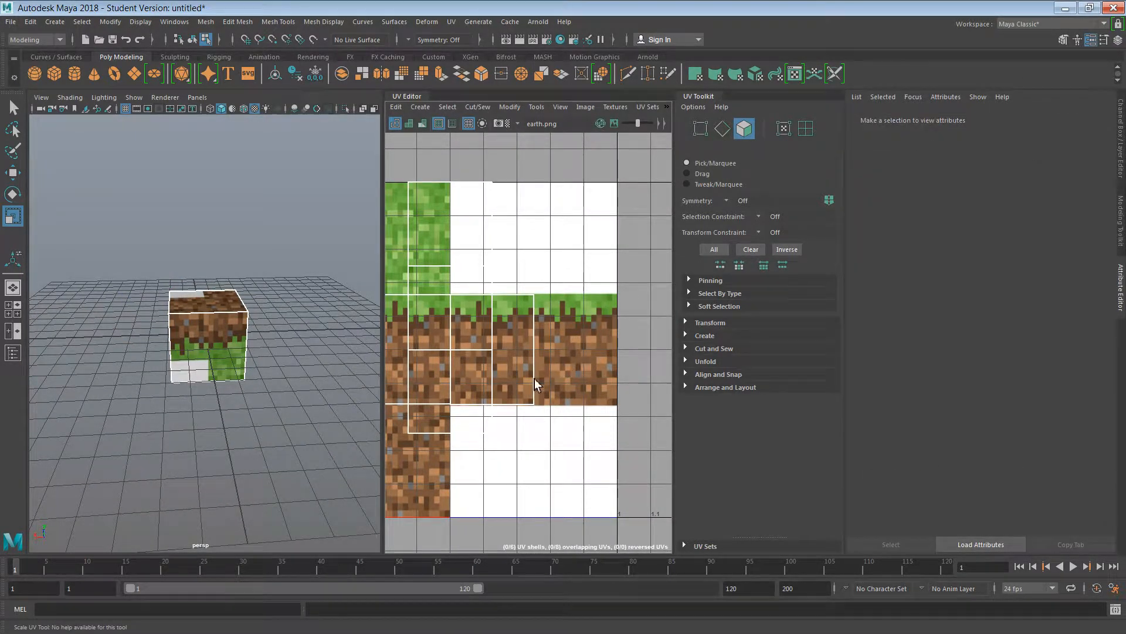
left_click(210, 355)
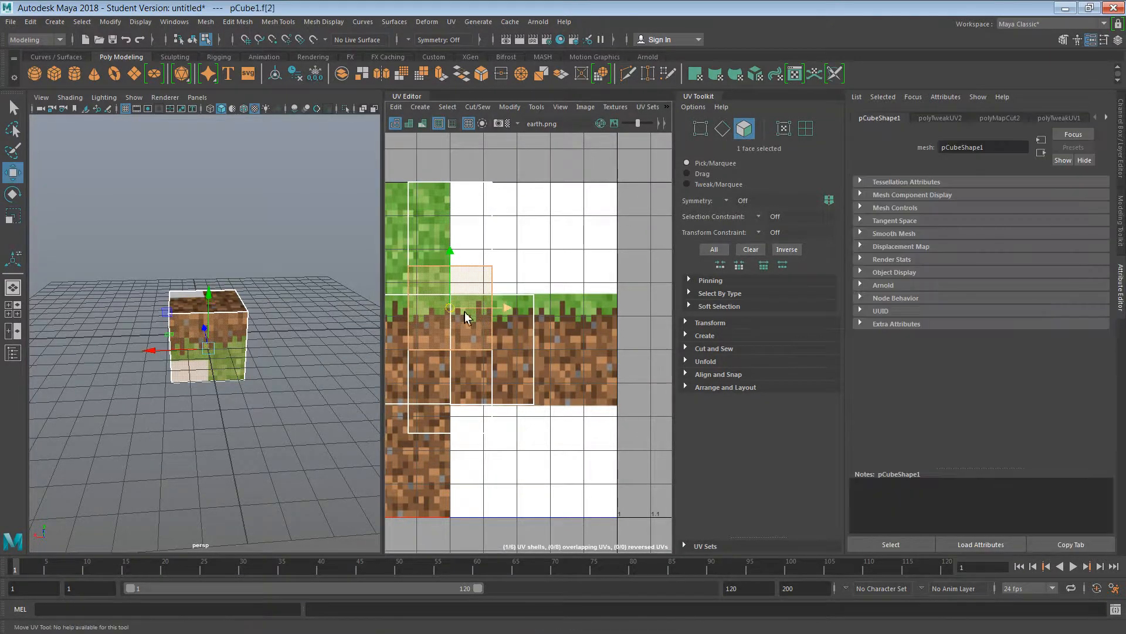
key("w")
left_click_drag(454, 315, 578, 356)
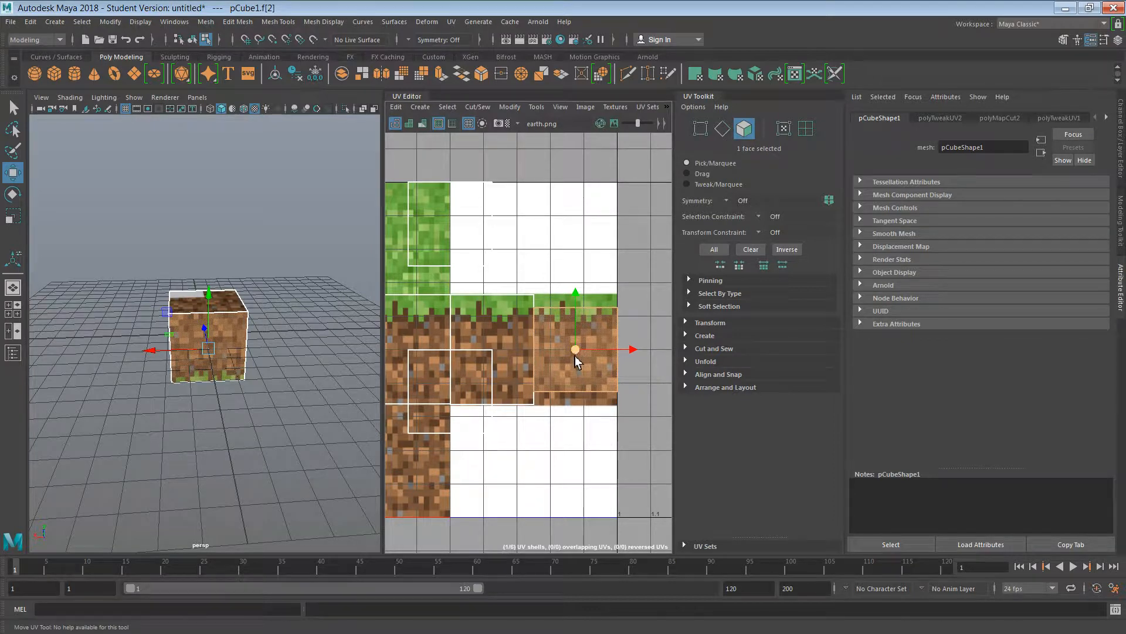
key("r")
left_click_drag(576, 305, 576, 295)
Step: Rotate the last side face's UV shell half a turn so the grass runs along the cube's upper edge
middle_click_drag(493, 413, 567, 406, "alt")
mouse_move(249, 435)
left_mouse_down("alt")
mouse_move(311, 426)
mouse_move(257, 416)
left_mouse_up("alt")
left_click_drag(259, 320, 245, 313, "alt")
middle_click_drag(559, 339, 467, 345, "alt")
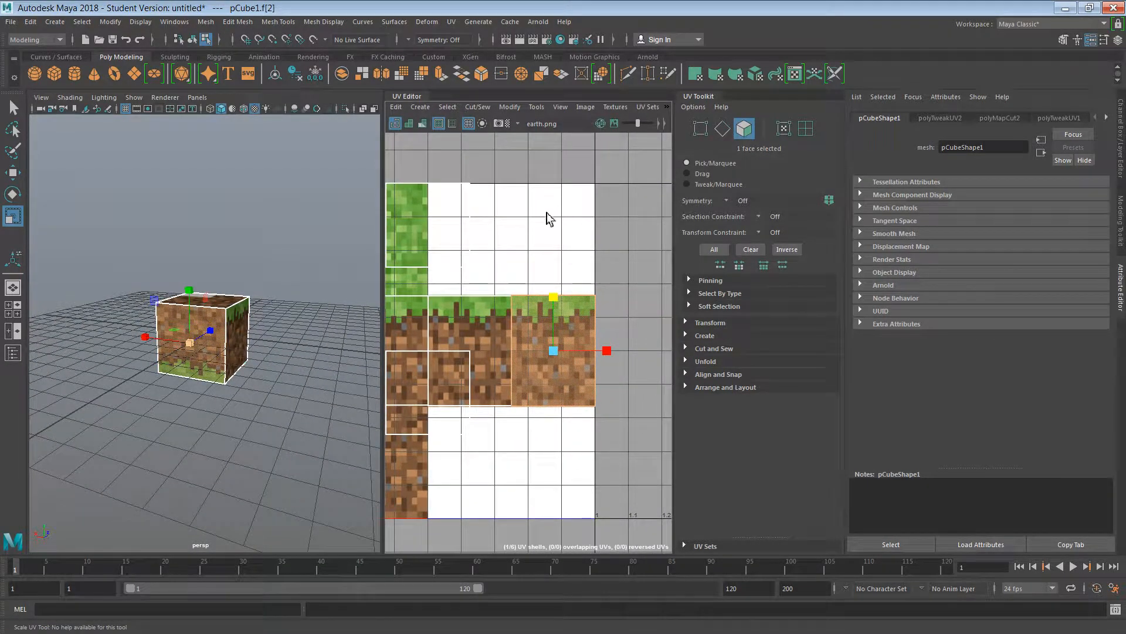
key("e")
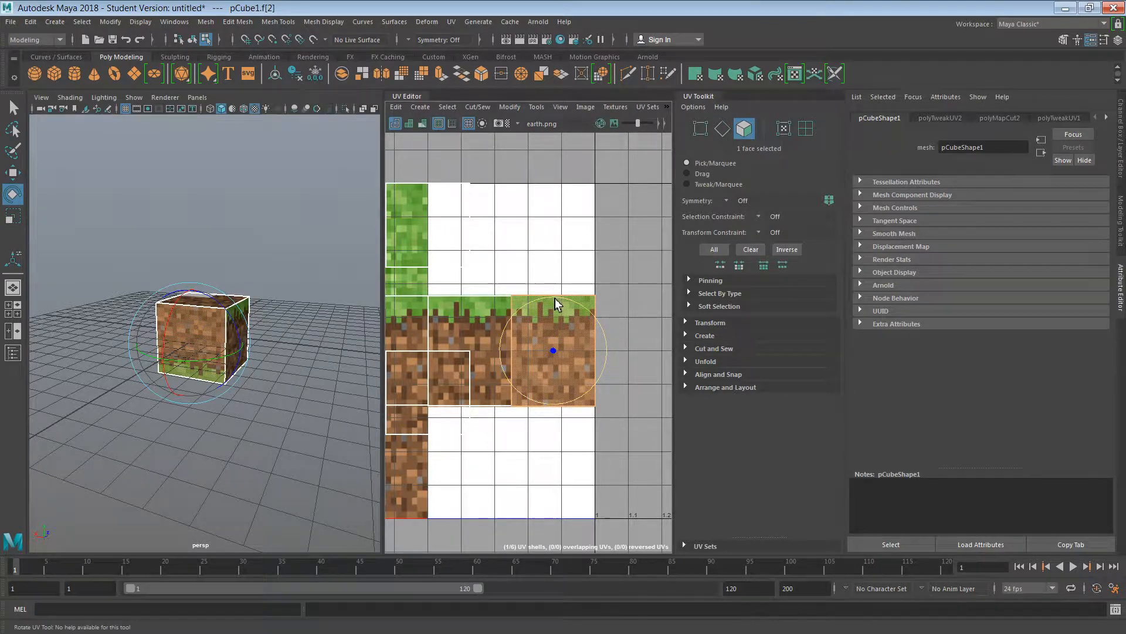
left_click_drag(556, 305, 555, 414)
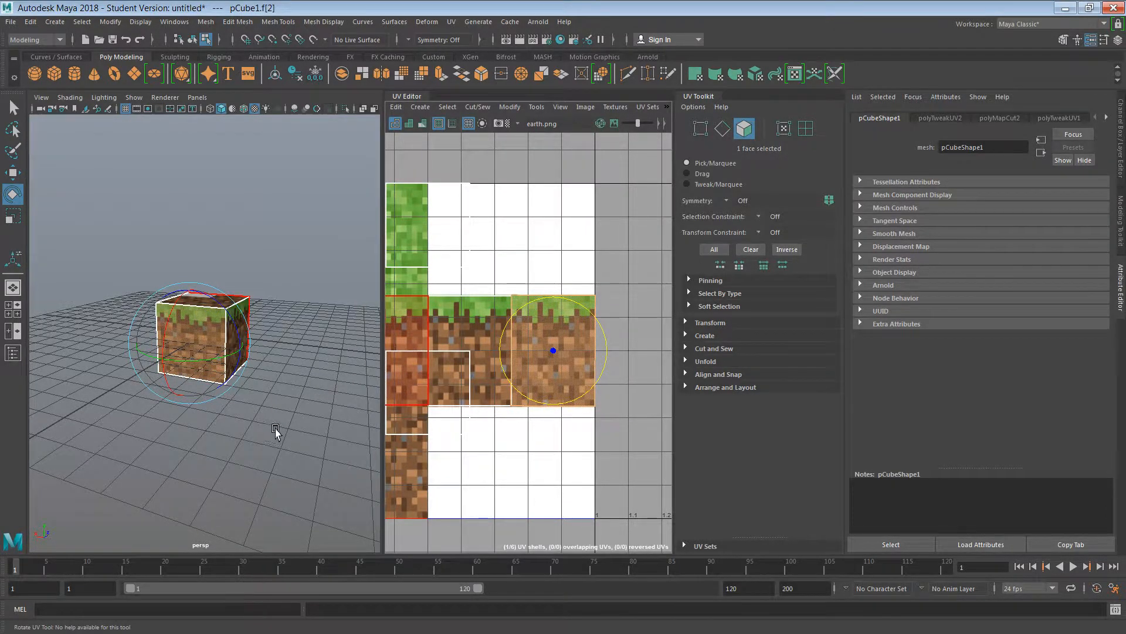
Step: Select the cube's top face and move its UV shell onto the green grass part of the texture
left_click_drag(276, 429, 320, 508, "alt")
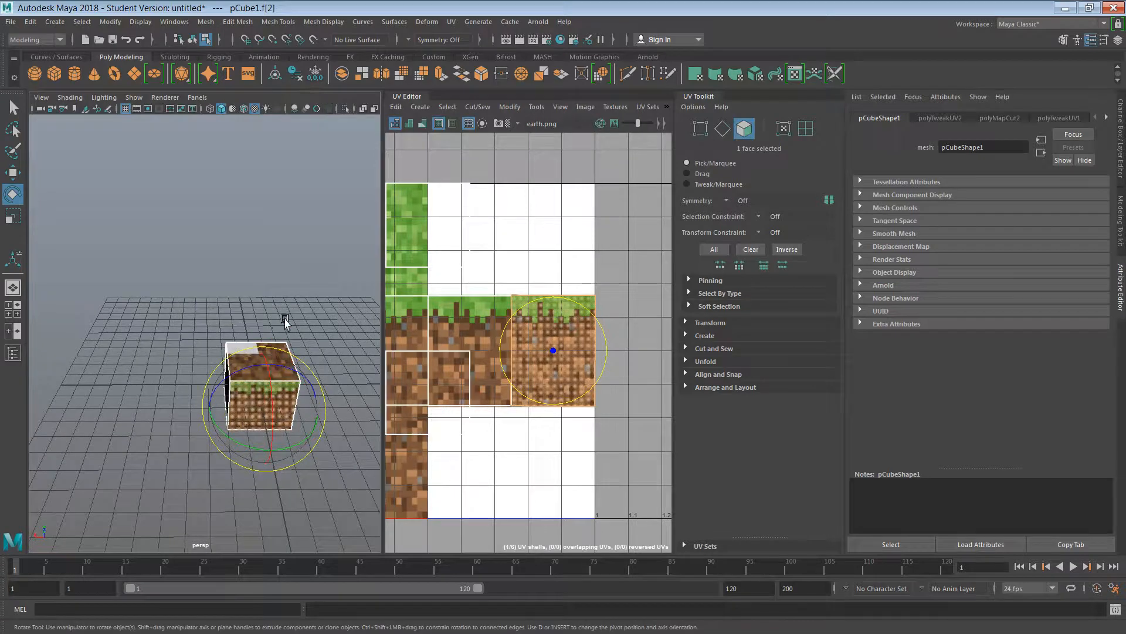
left_click(285, 320)
left_click(271, 353)
middle_click_drag(505, 436, 620, 426, "alt")
key("w")
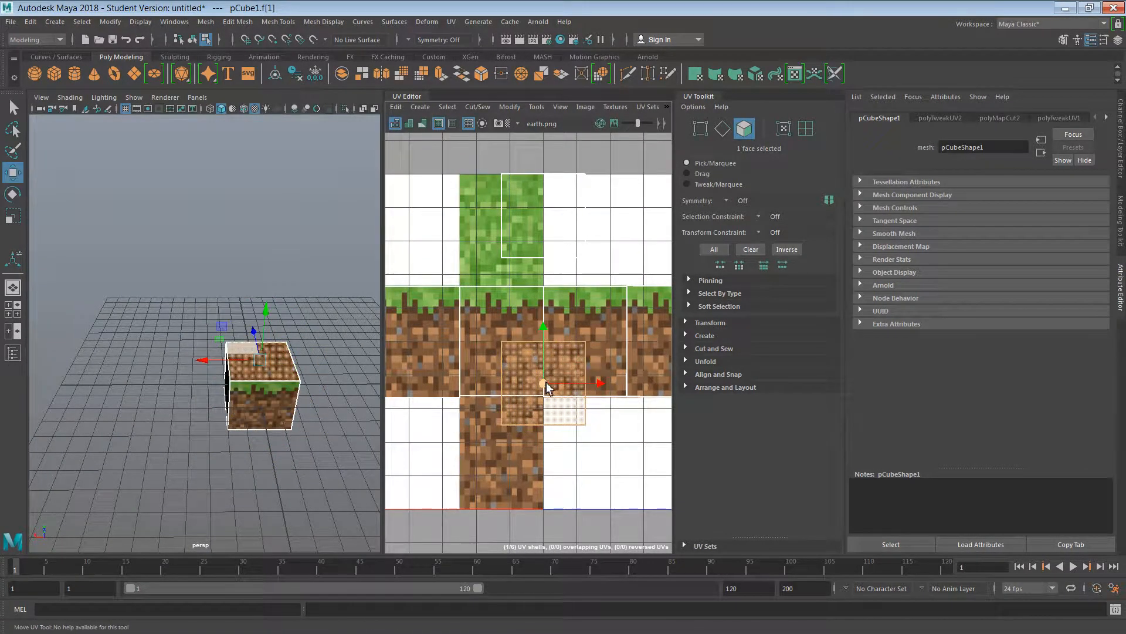
left_click_drag(546, 387, 504, 232)
Step: Stretch the top face's UV shell vertically and nudge it to fill the grass area
key("r")
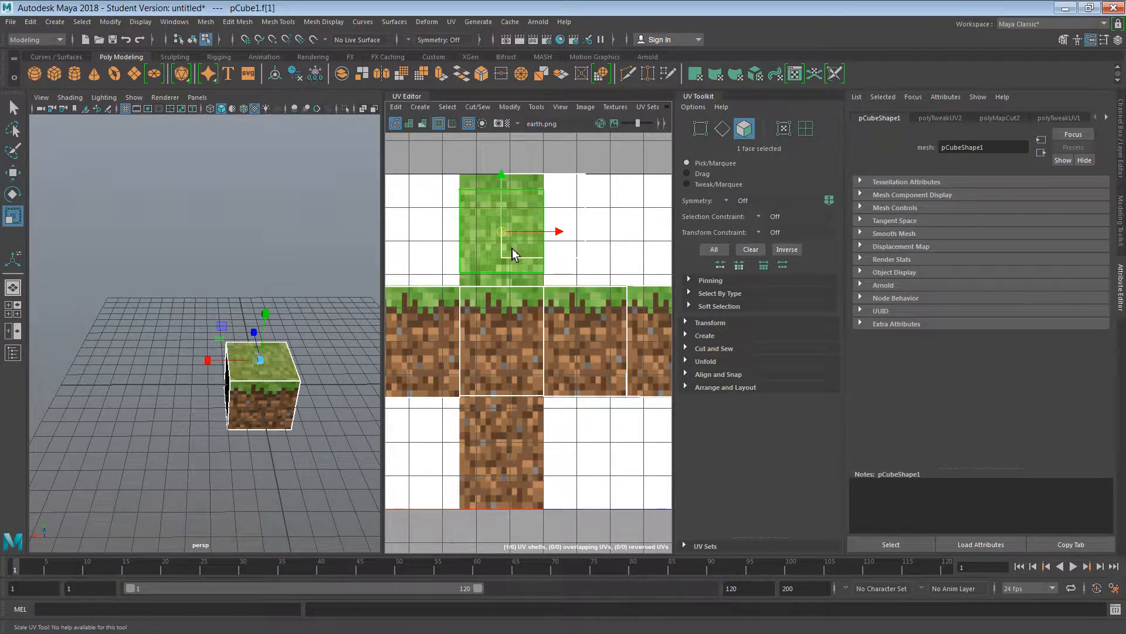
left_click_drag(505, 187, 502, 169)
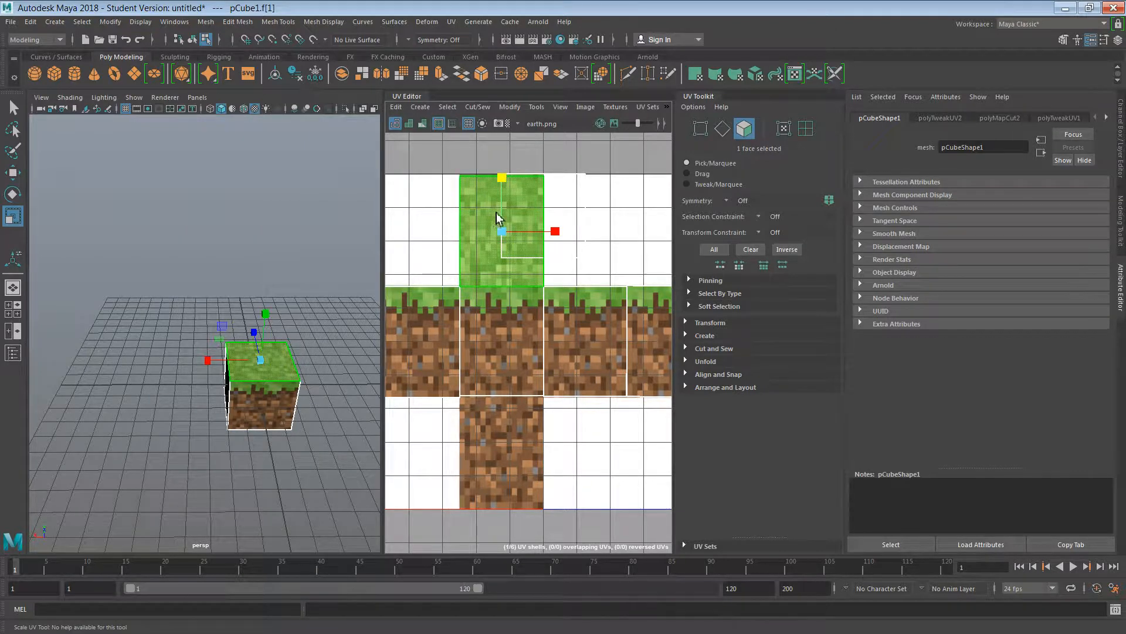
key("w")
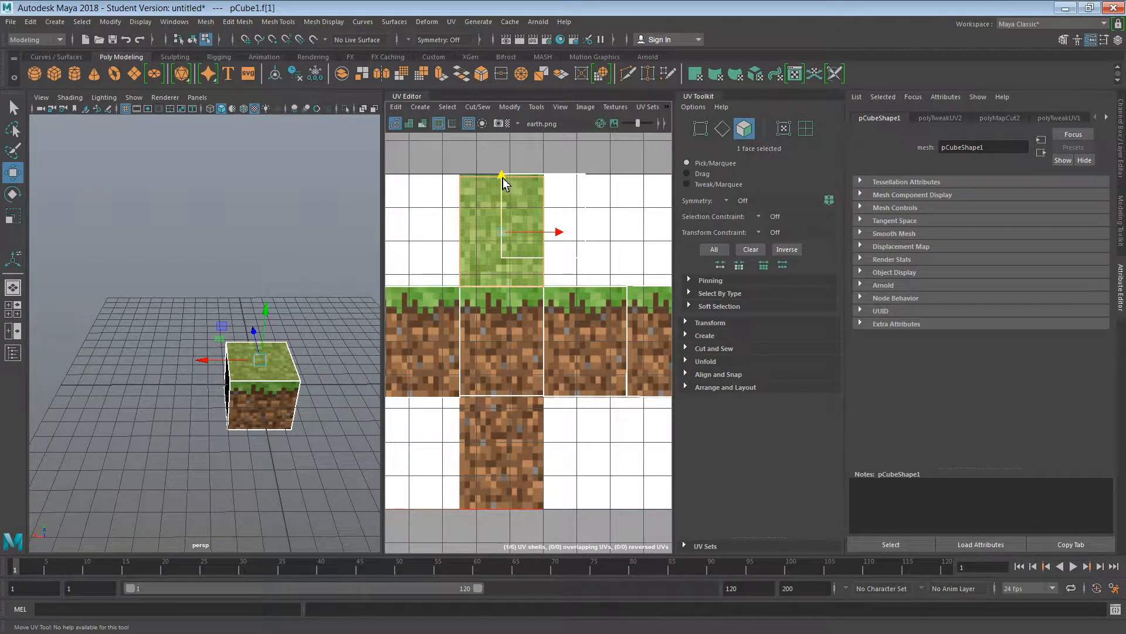
left_click_drag(503, 178, 503, 176)
key("r")
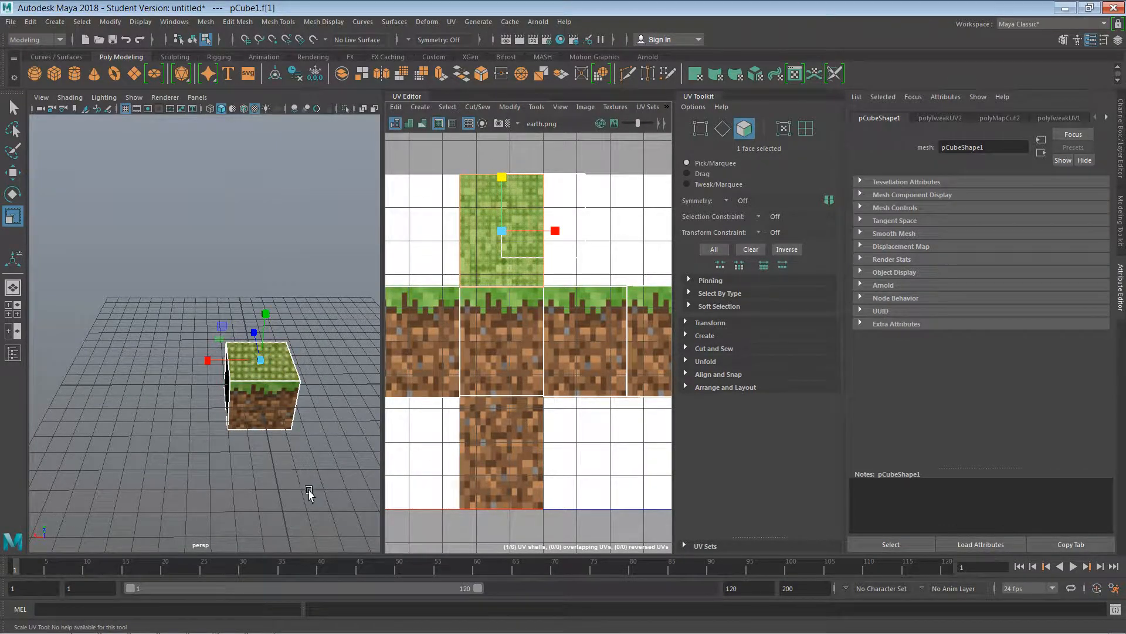
Step: Select the cube's bottom face and move its UV shell onto the plain dirt part of the texture
left_click_drag(302, 474, 301, 386, "alt")
left_click(304, 387)
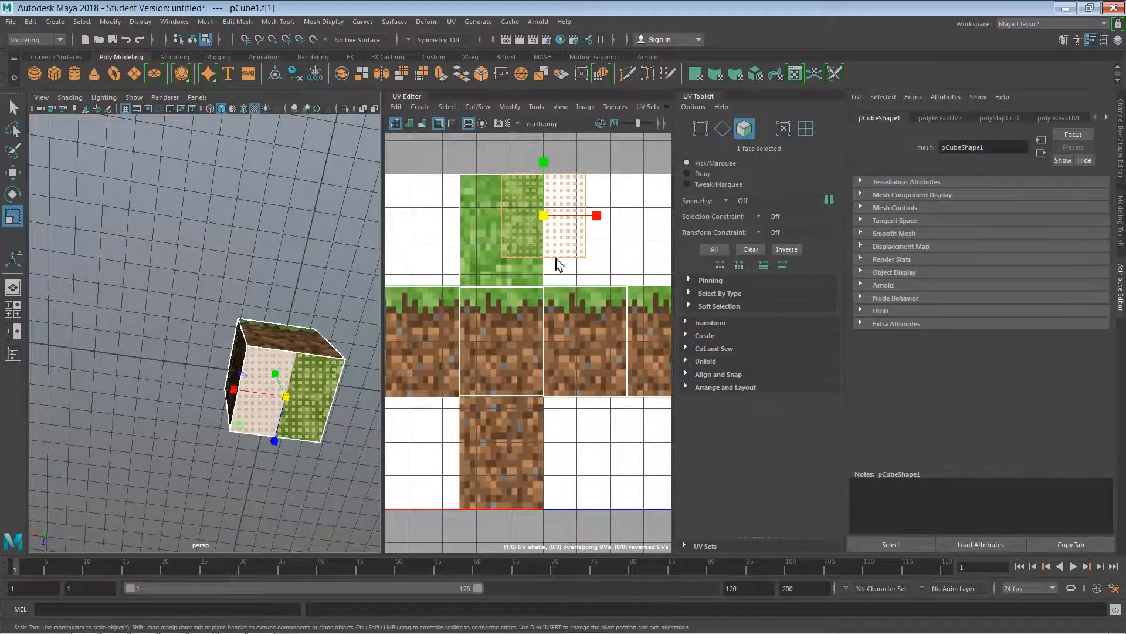
key("w")
left_click_drag(541, 224, 504, 458)
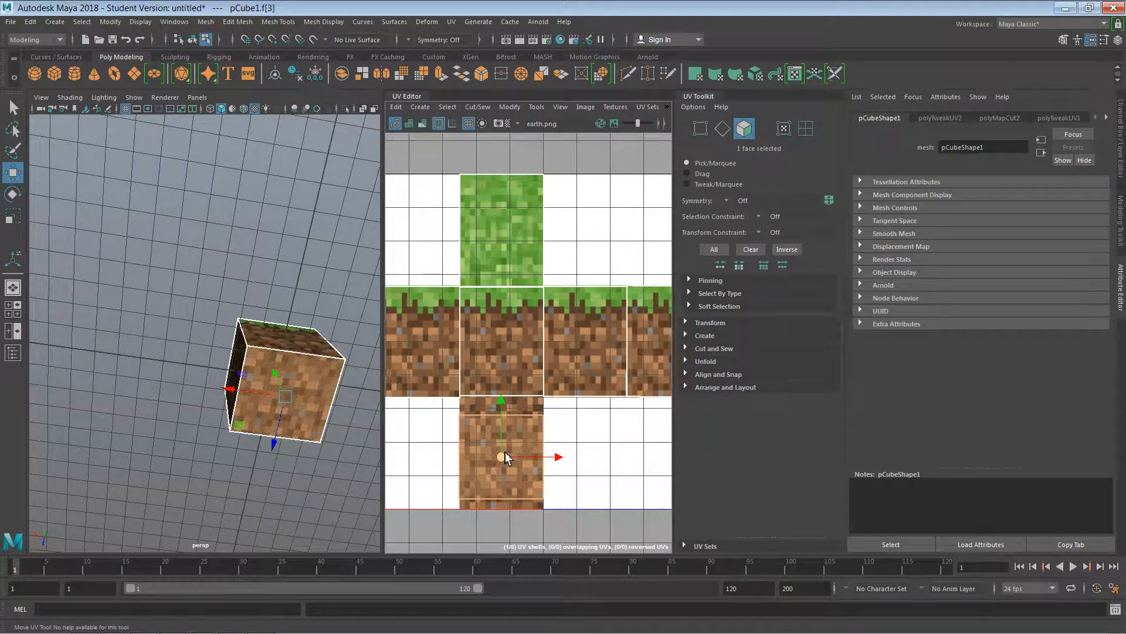
Step: Stretch and nudge the bottom face's UV shell vertically to fit the dirt area, and clear the selection
key("r")
mouse_move(502, 402)
left_mouse_down()
mouse_move(501, 387)
mouse_move(507, 402)
left_mouse_up()
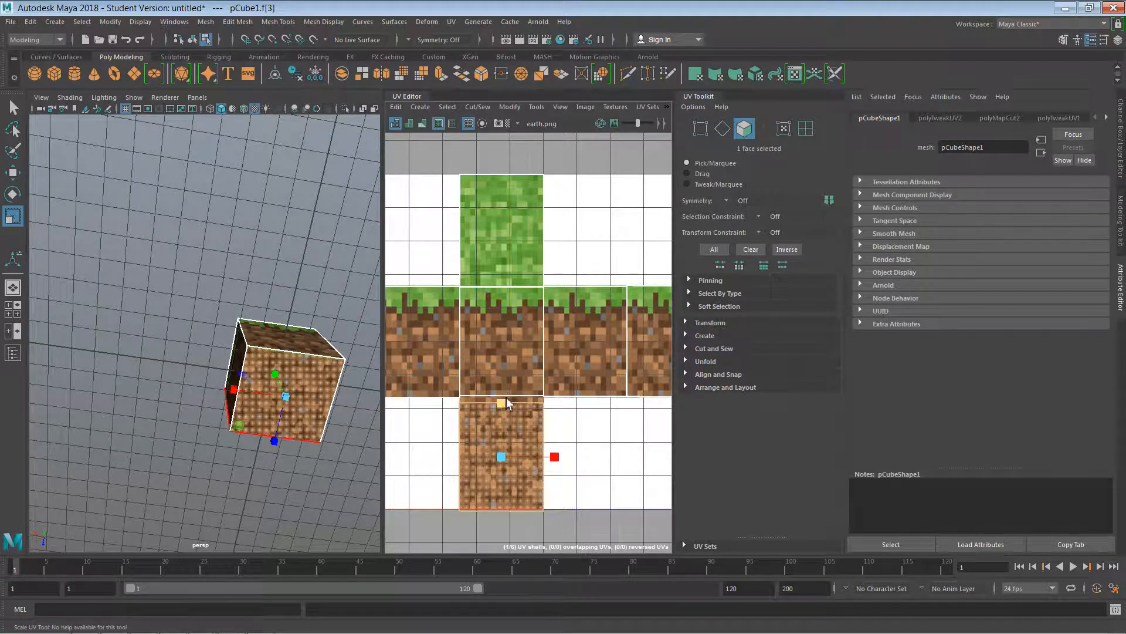
key("w")
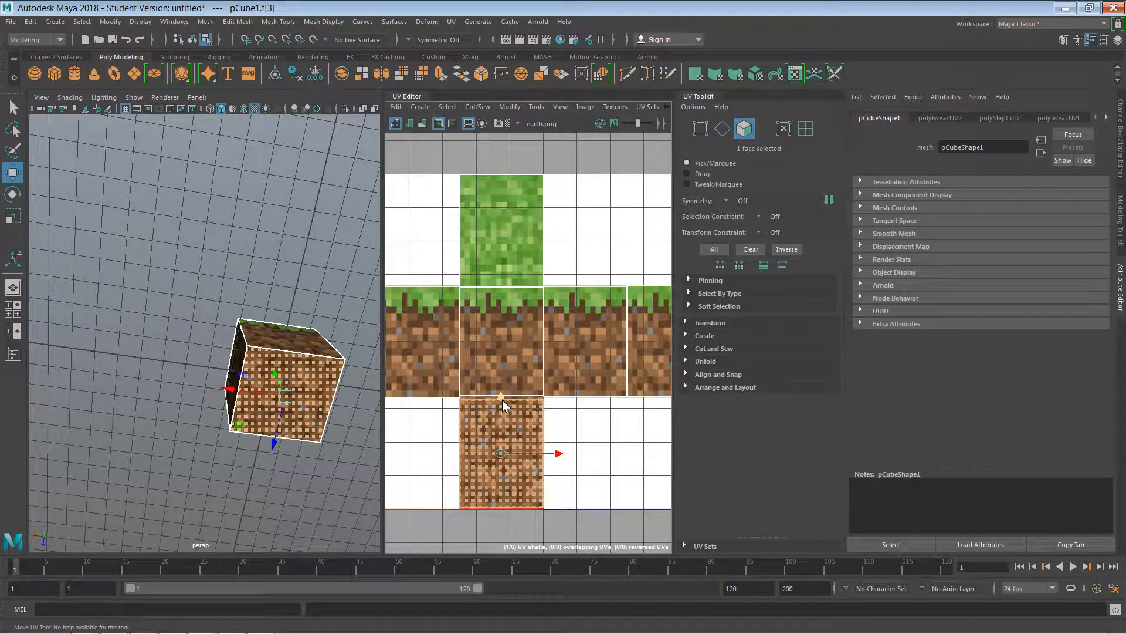
key("r")
left_click_drag(506, 402, 505, 406)
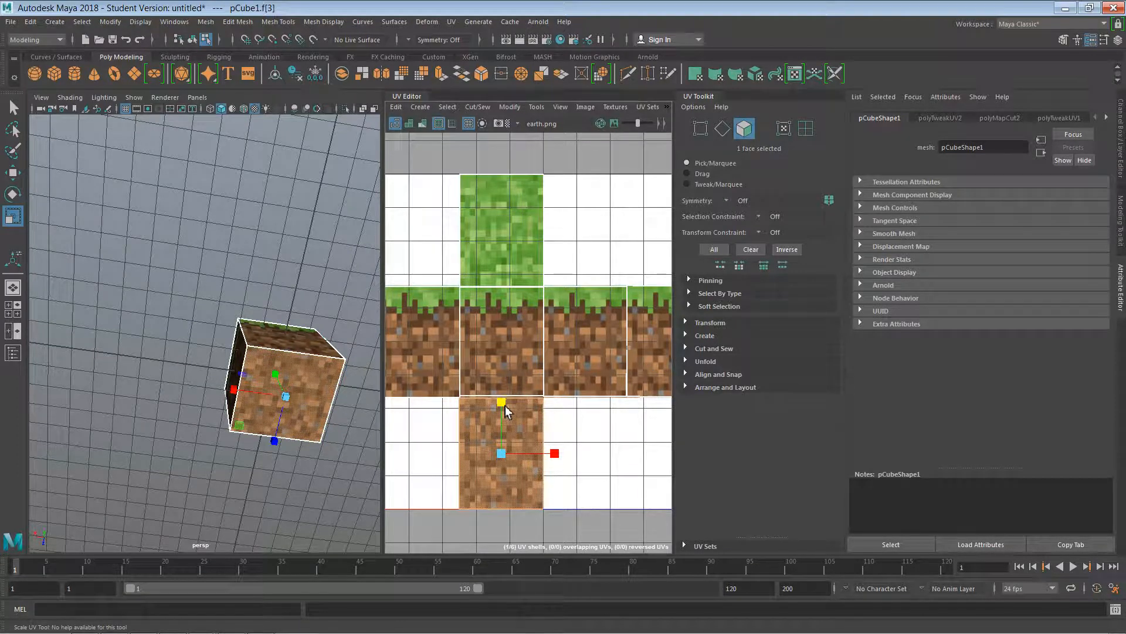
key("w")
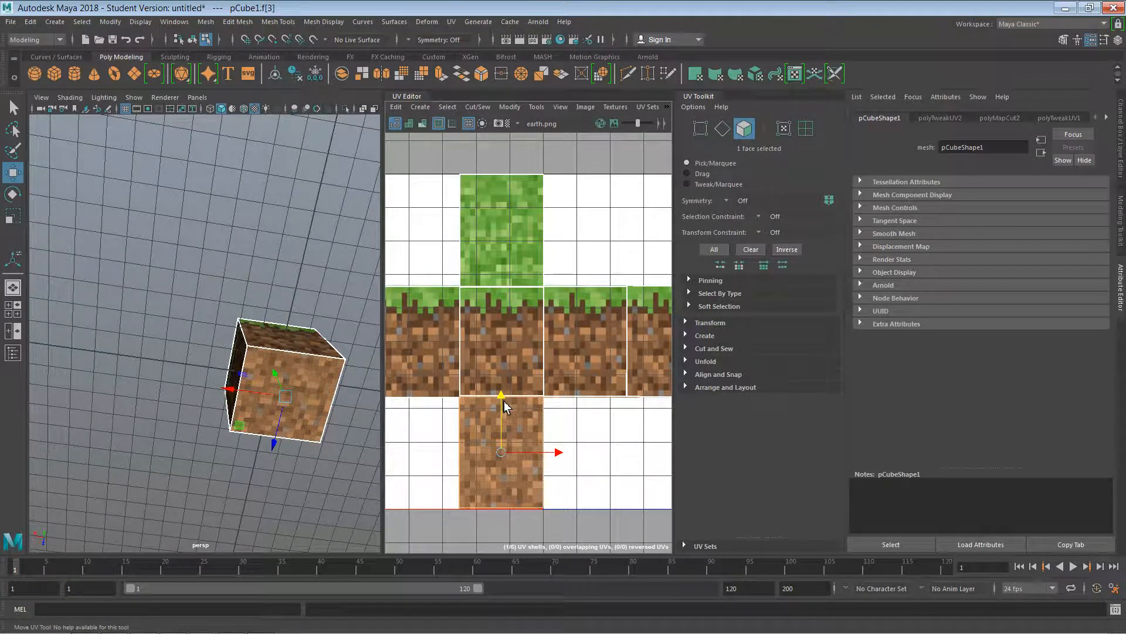
left_click(519, 529)
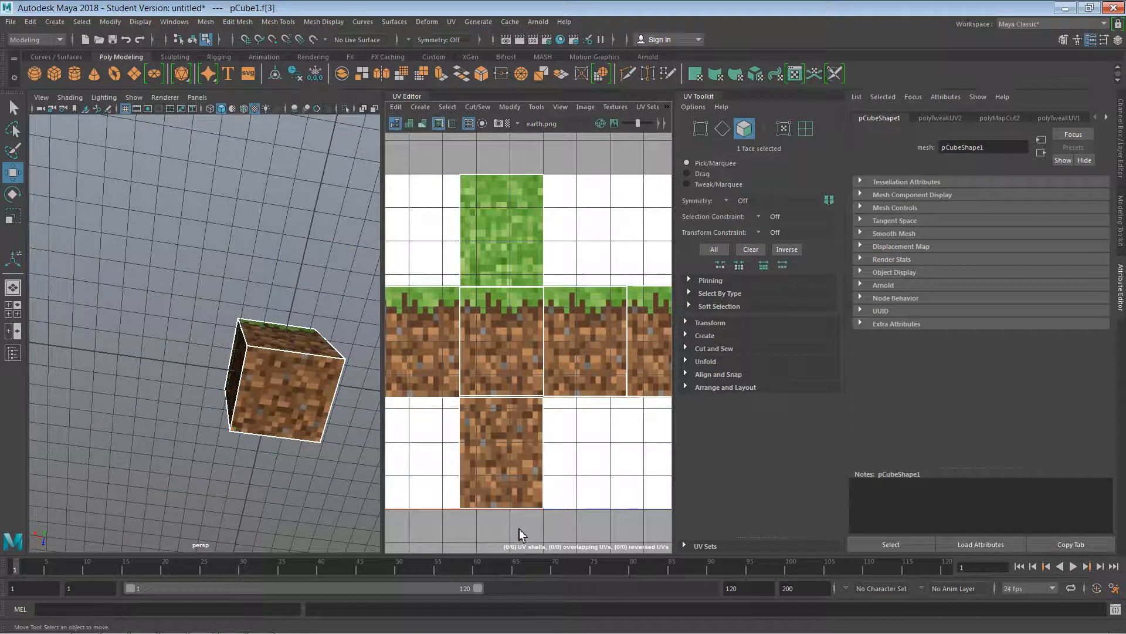
left_click(310, 467)
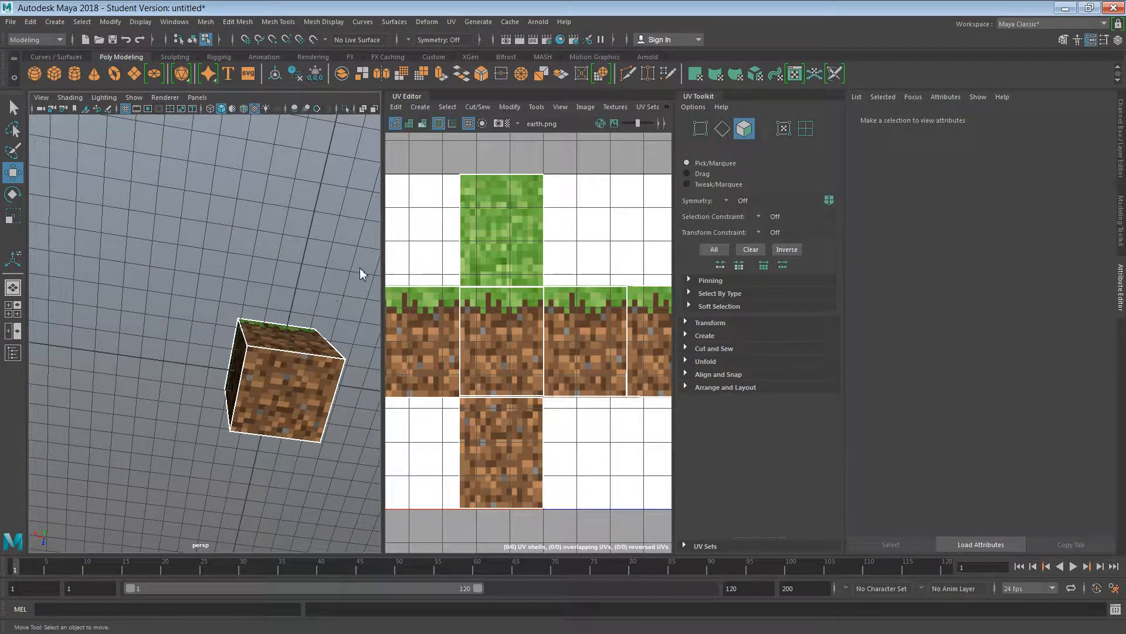
Step: Return to object mode, detach the UV Editor from the layout and close it
key("F8")
left_click(350, 293)
left_click_drag(345, 339, 229, 390, "alt")
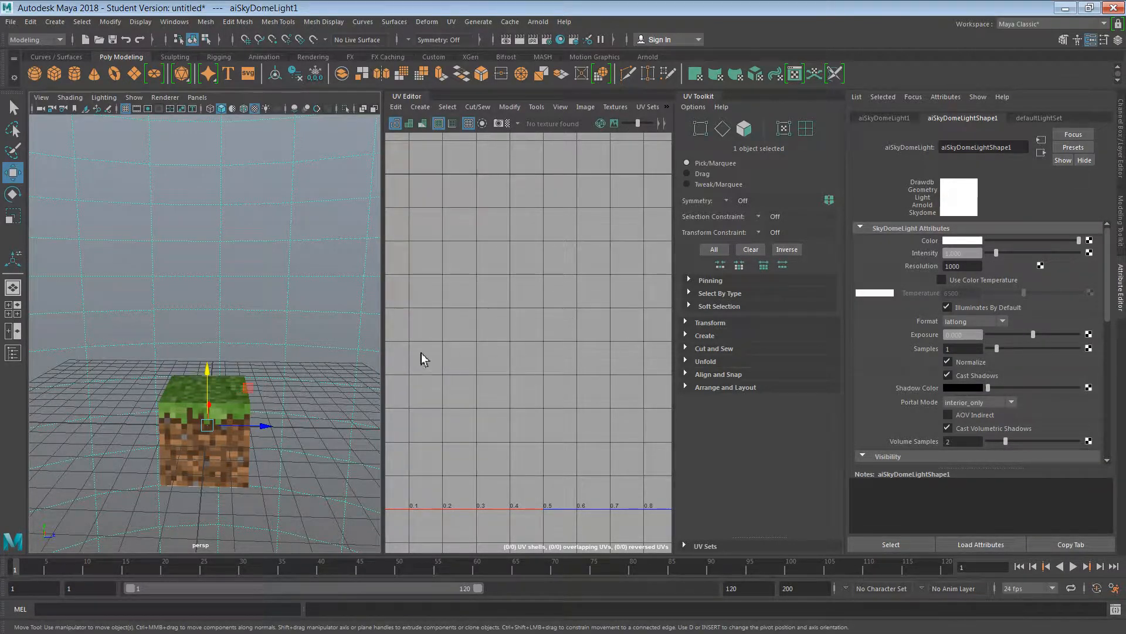
left_click_drag(412, 96, 348, 171)
left_click(981, 153)
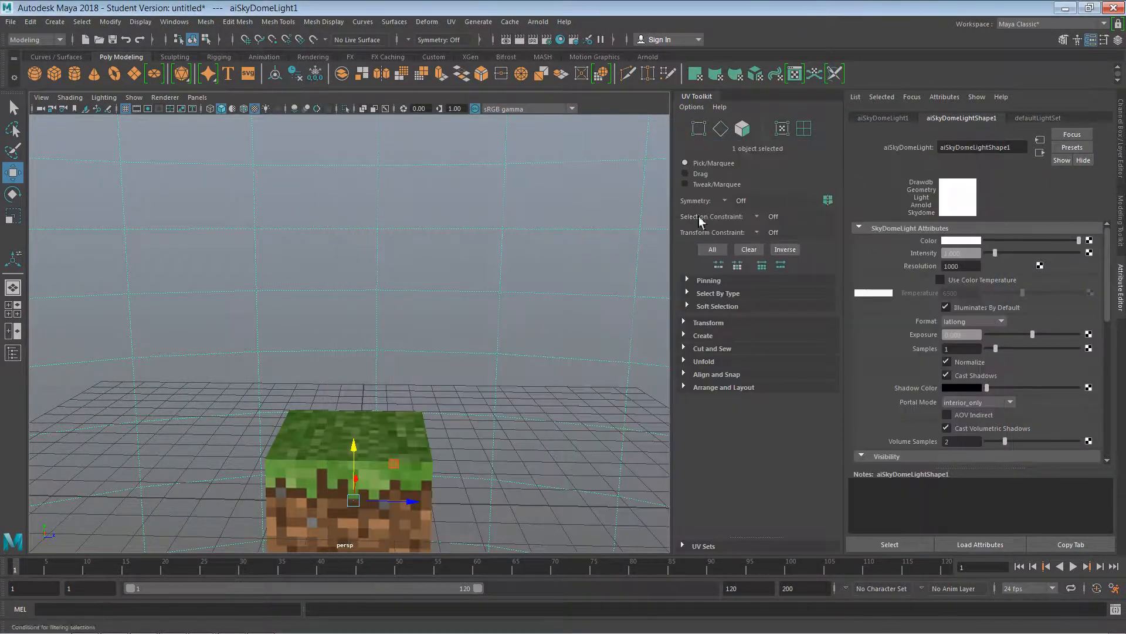
Step: Duplicate the textured block, place the copy directly beside it and repeat the duplication to form a row of four blocks
left_click_drag(540, 382, 558, 343, "alt")
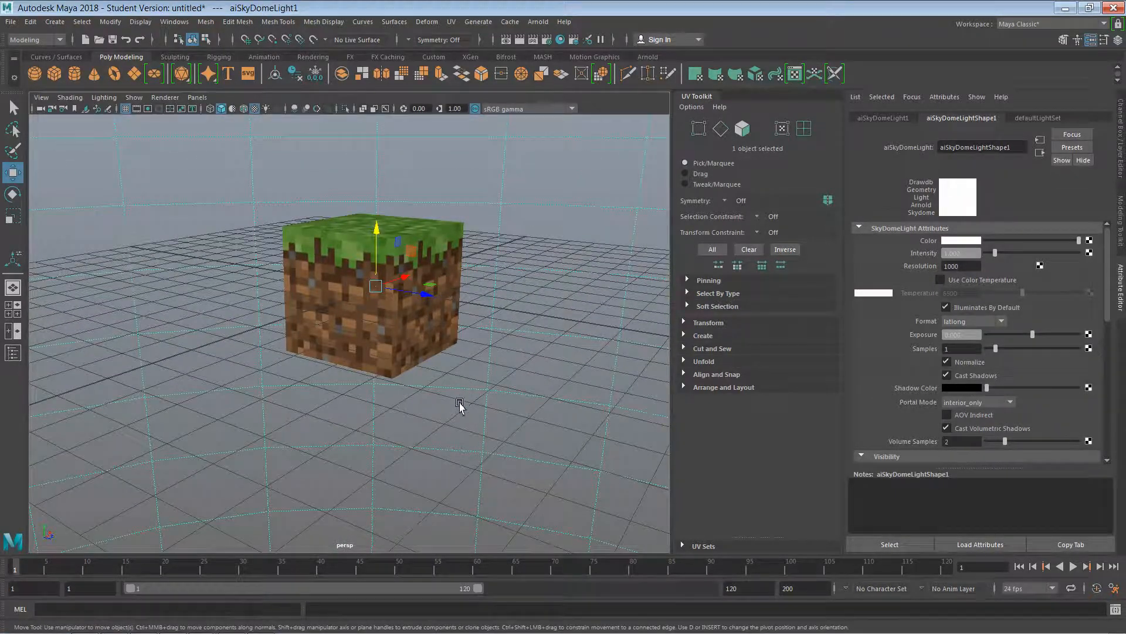
left_click_drag(426, 406, 449, 395, "alt")
right_click_drag(448, 395, 329, 406, "alt")
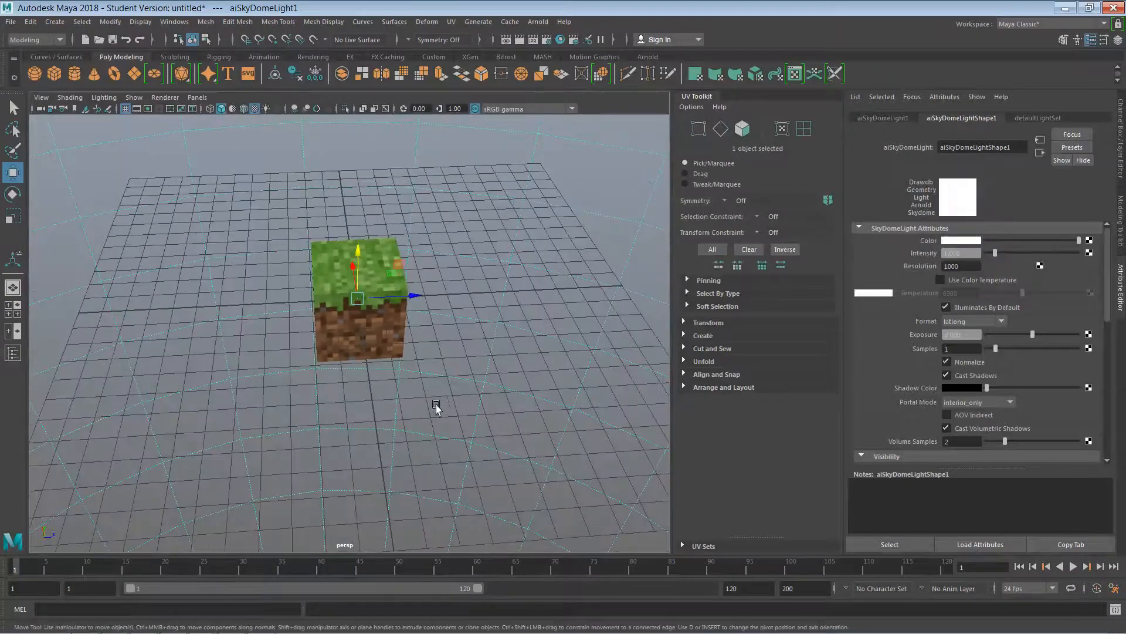
left_click_drag(435, 406, 411, 406, "alt")
left_click(354, 351)
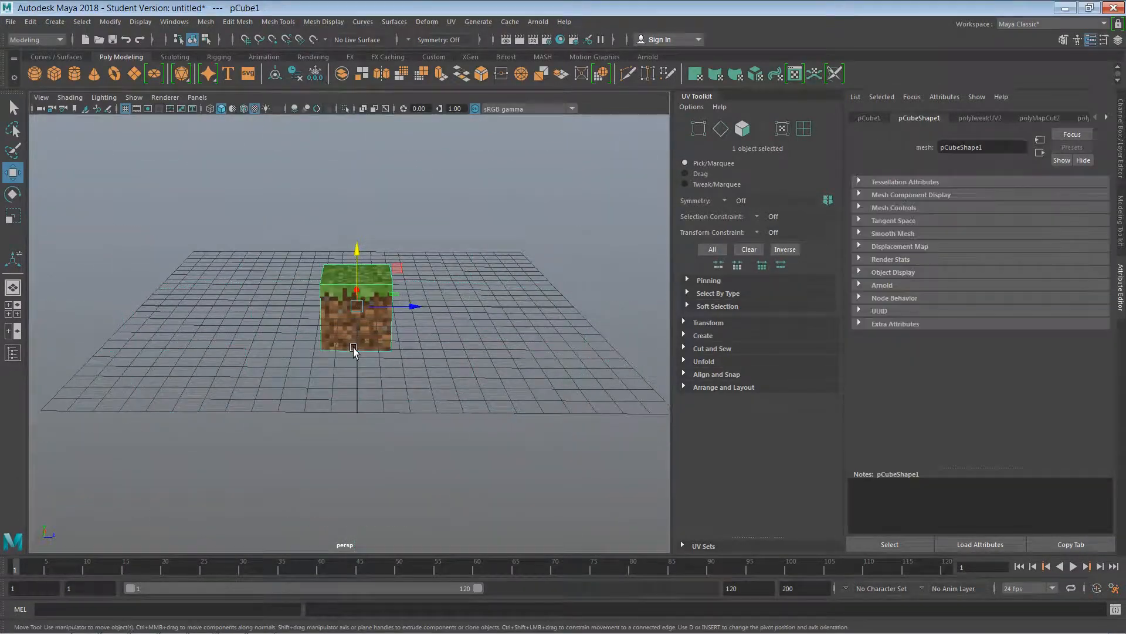
key("ctrl+d")
left_click_drag(415, 307, 486, 314)
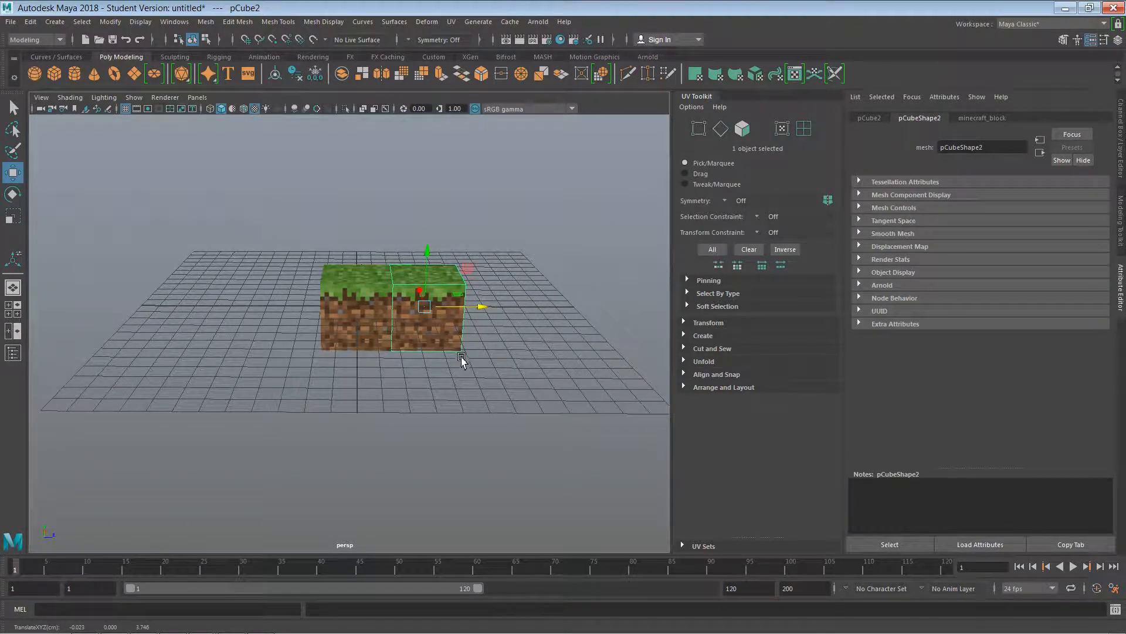
key("shift+d")
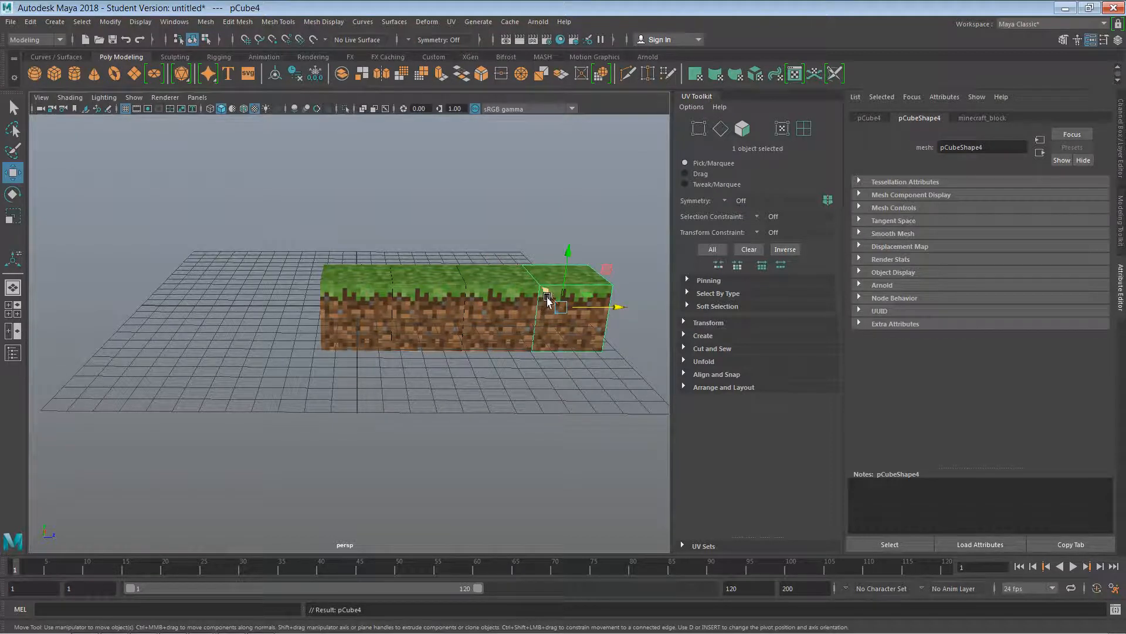
Step: Move the fourth block directly in front of the third, and stack a duplicate of the third block on top of it
mouse_move(532, 309)
left_mouse_down("shift")
mouse_move(571, 310)
mouse_move(491, 311)
left_mouse_up("shift")
left_click(481, 276)
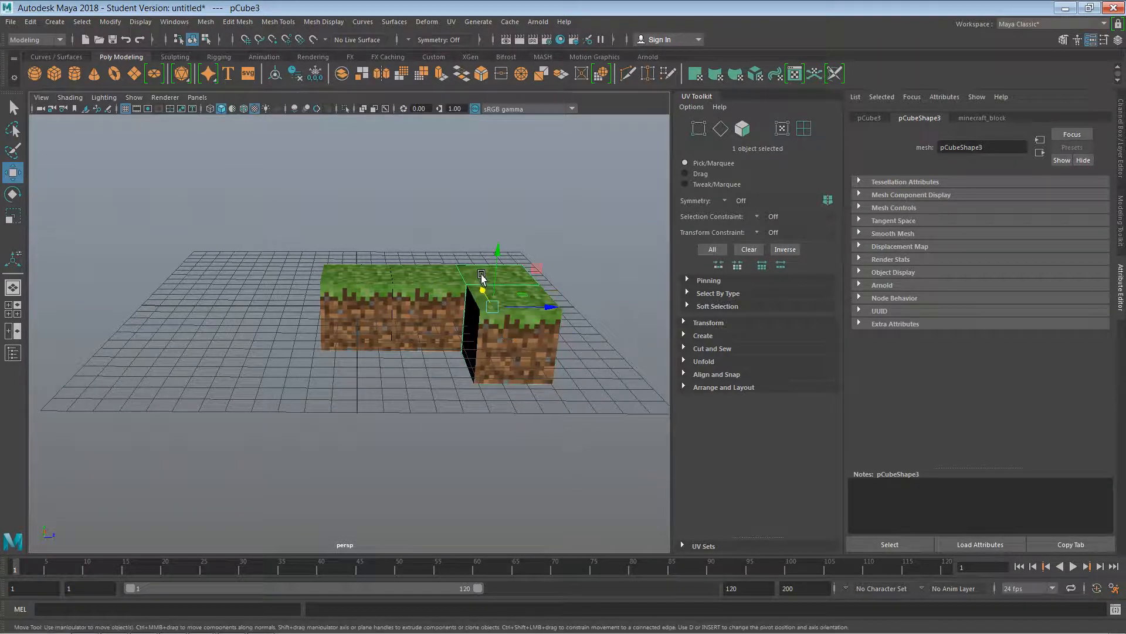
key("ctrl+d")
left_click_drag(500, 262, 499, 195)
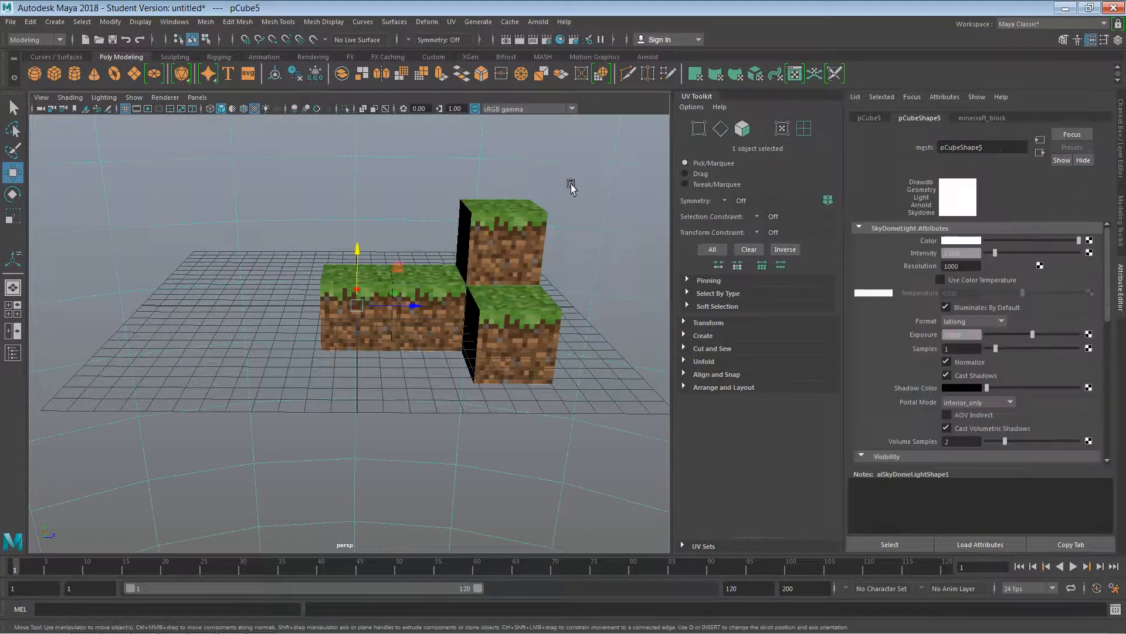
Step: Nudge the front block and the stacked block so they line up with the neighbouring blocks
left_click_drag(437, 419, 490, 404, "alt")
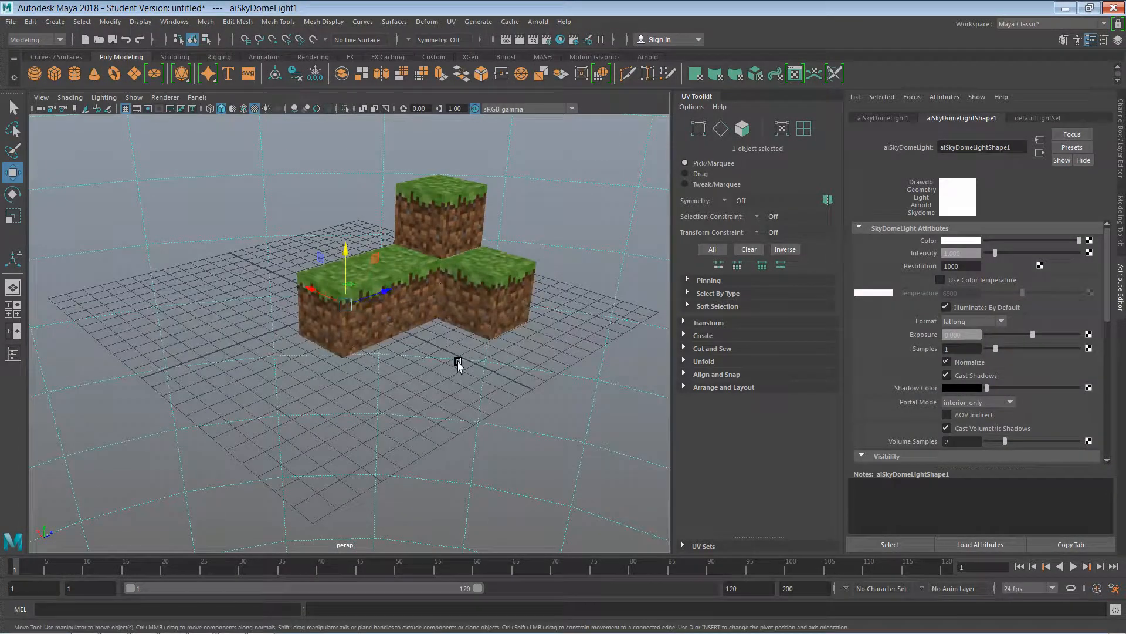
left_click_drag(458, 364, 616, 316, "alt")
left_click(594, 284)
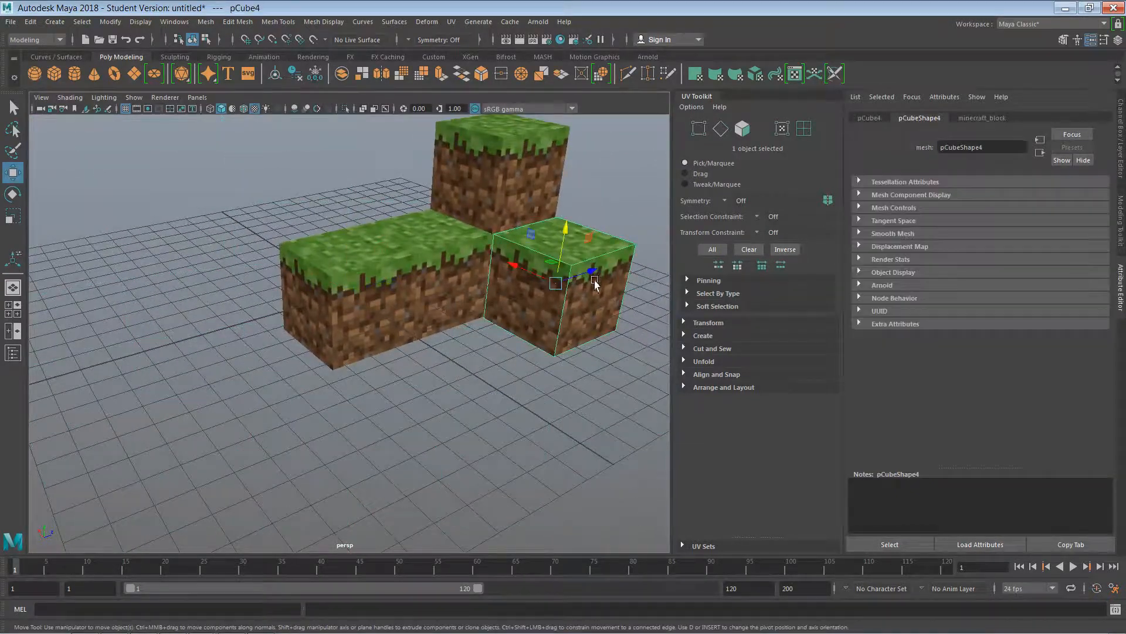
left_click_drag(531, 273, 528, 271)
left_click(520, 354)
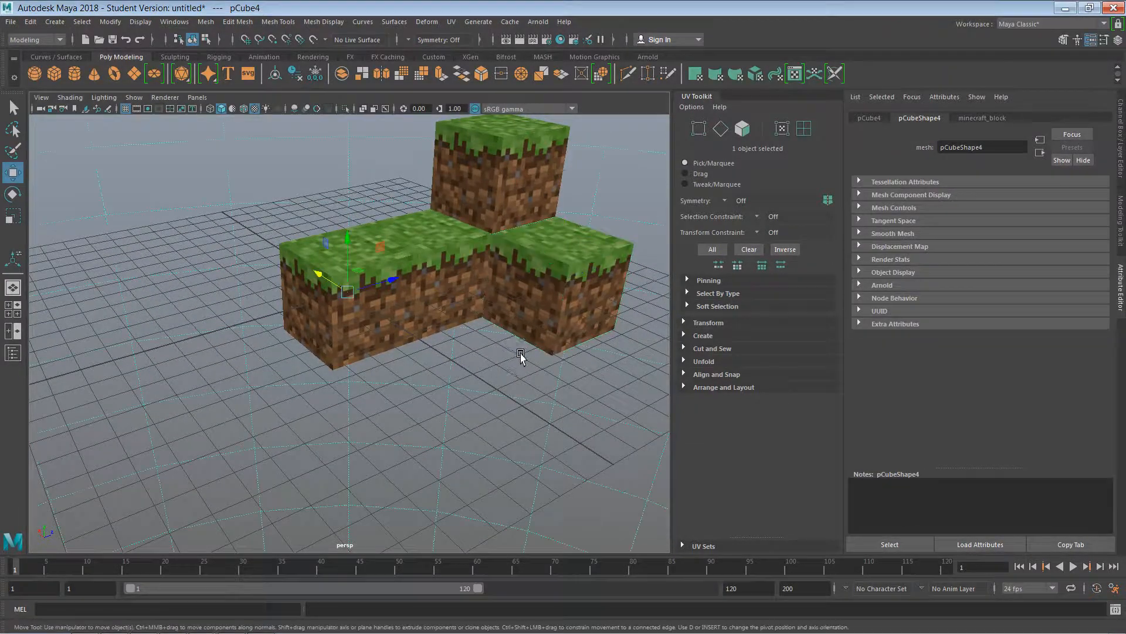
left_click(496, 209)
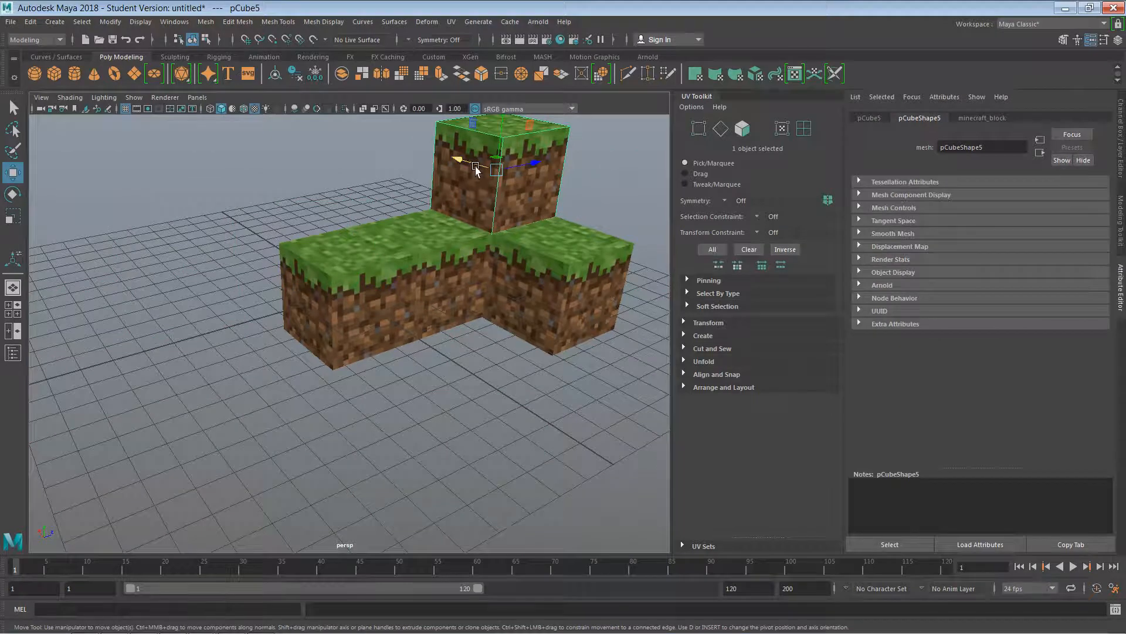
left_click_drag(476, 171, 478, 170)
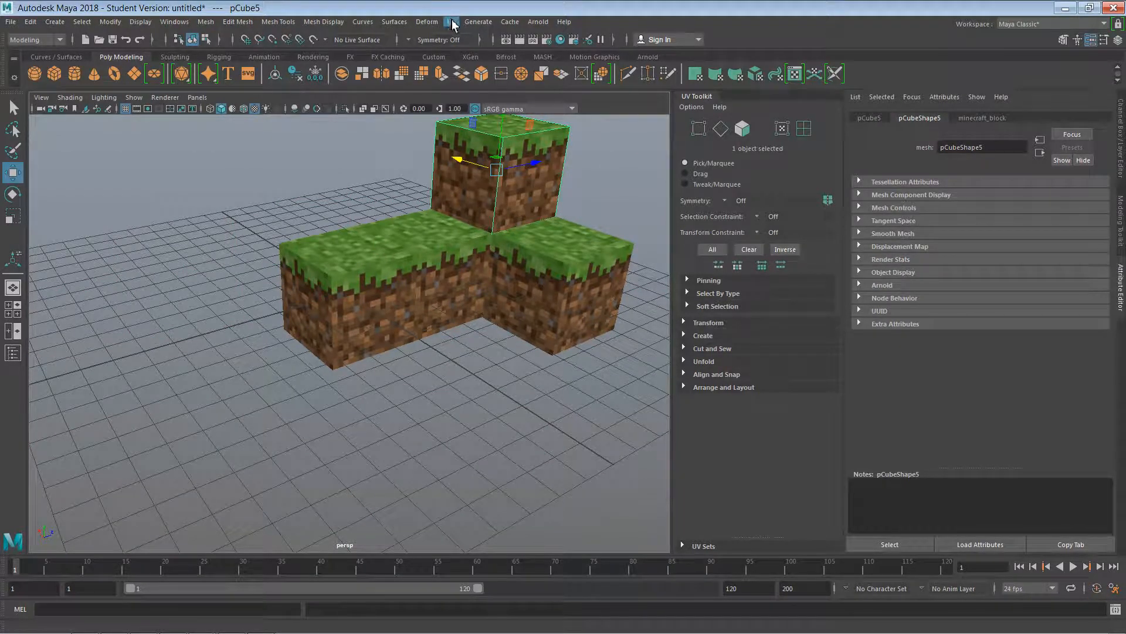
Step: Render the centred block arrangement with Arnold, inspect the image and close the render view
middle_click_drag(524, 319, 445, 409, "alt")
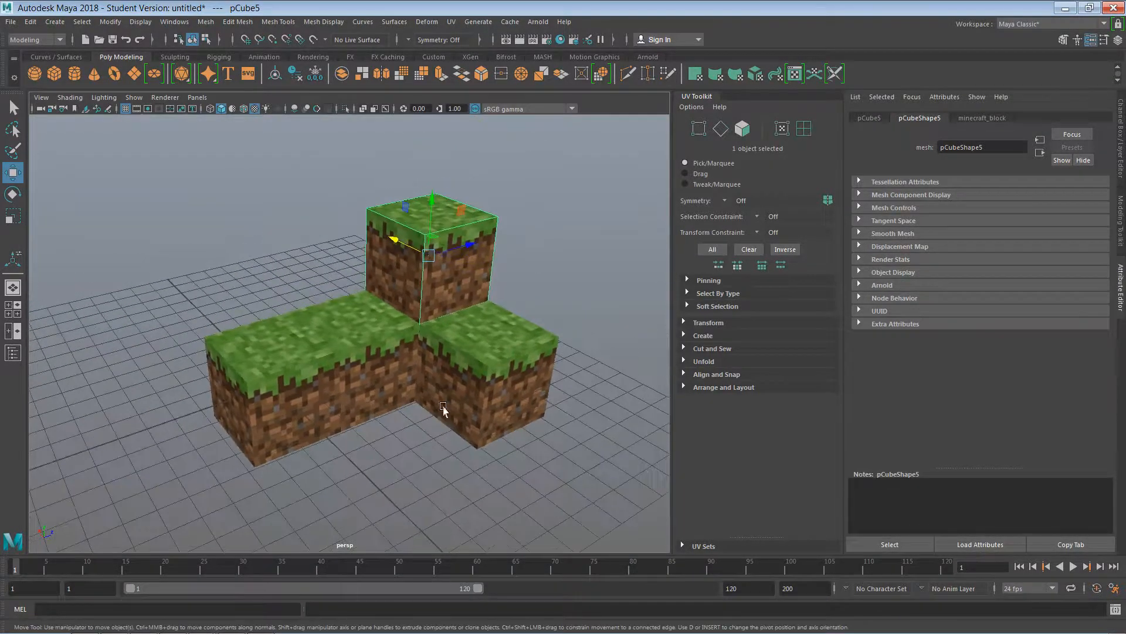
left_click(451, 26)
left_click(593, 11)
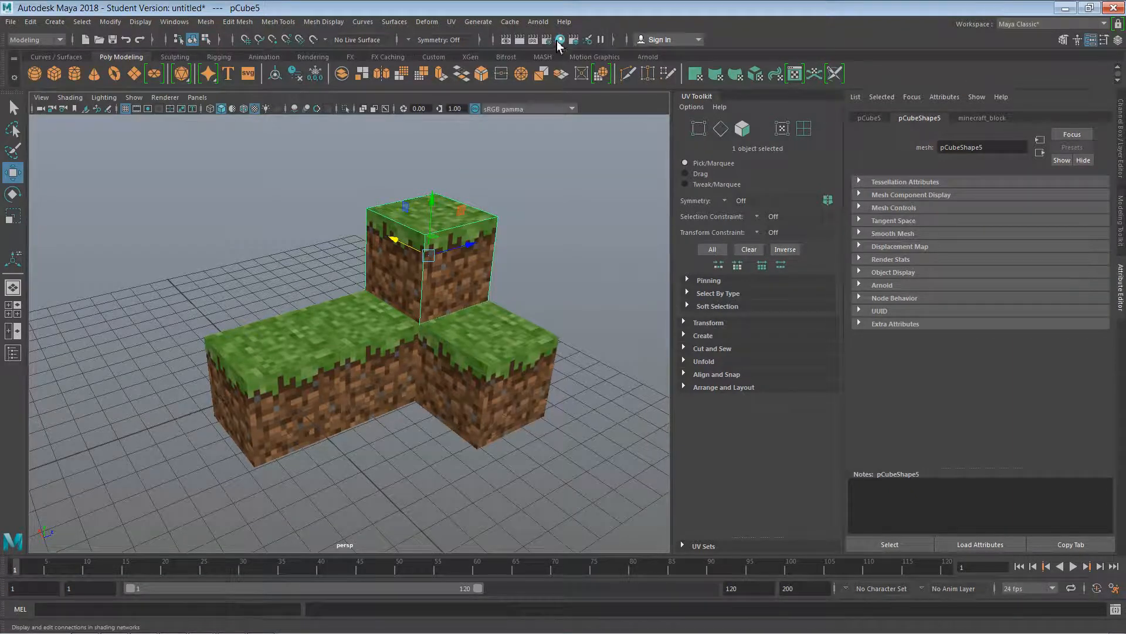
left_click(538, 22)
left_click(550, 43)
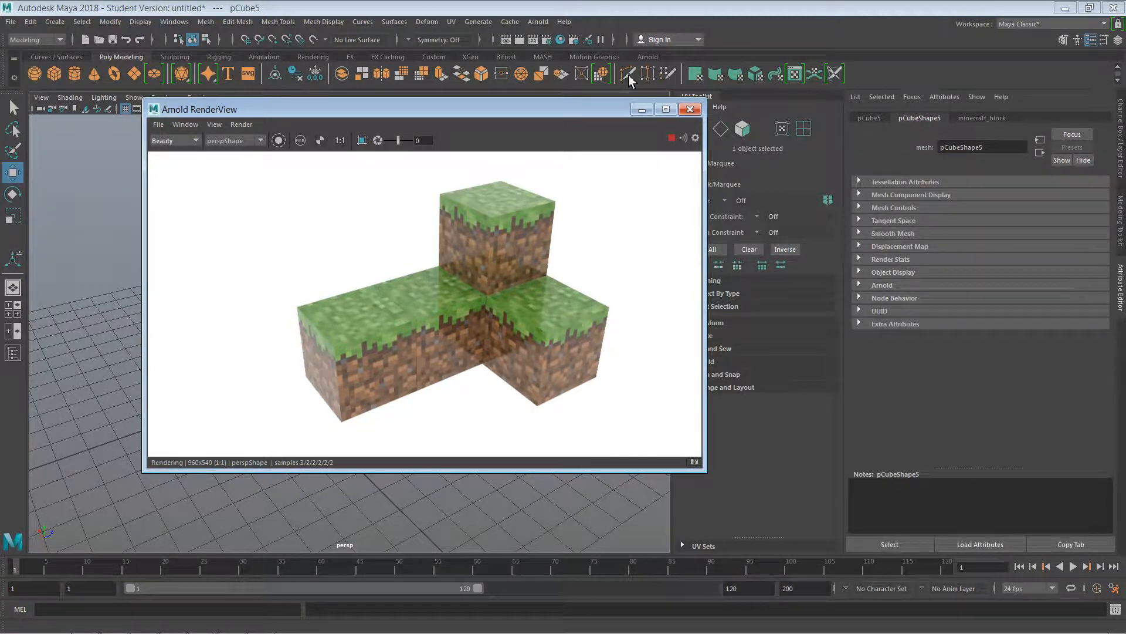
left_click(689, 109)
Step: Open the Hypershade and move its window aside to reach the minecraft_block material's properties
left_click(538, 21)
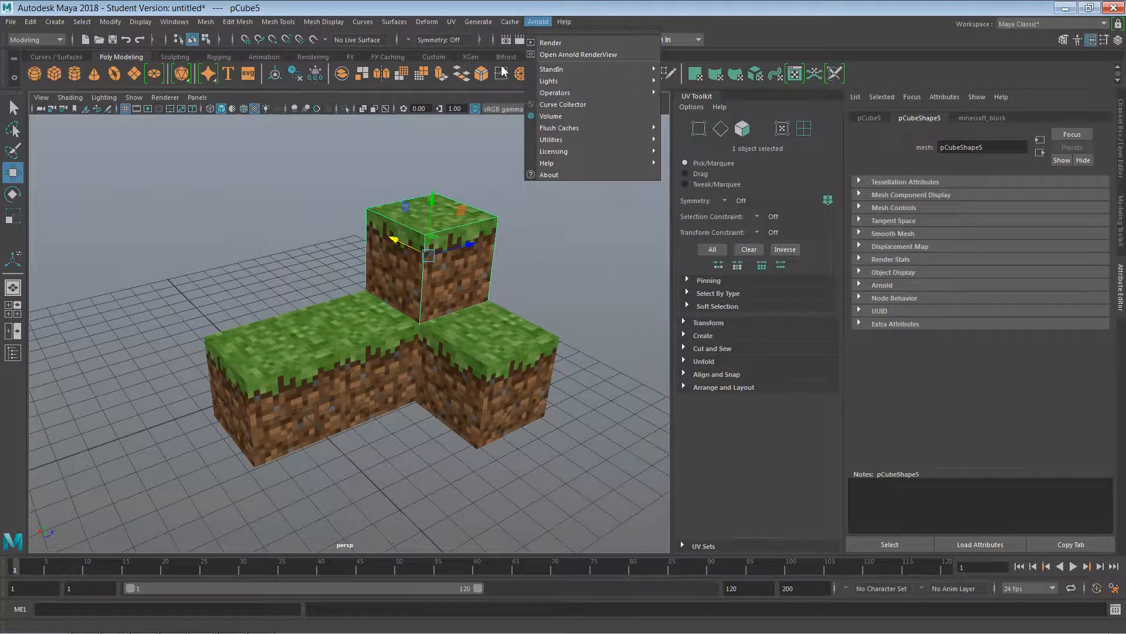
left_click(725, 19)
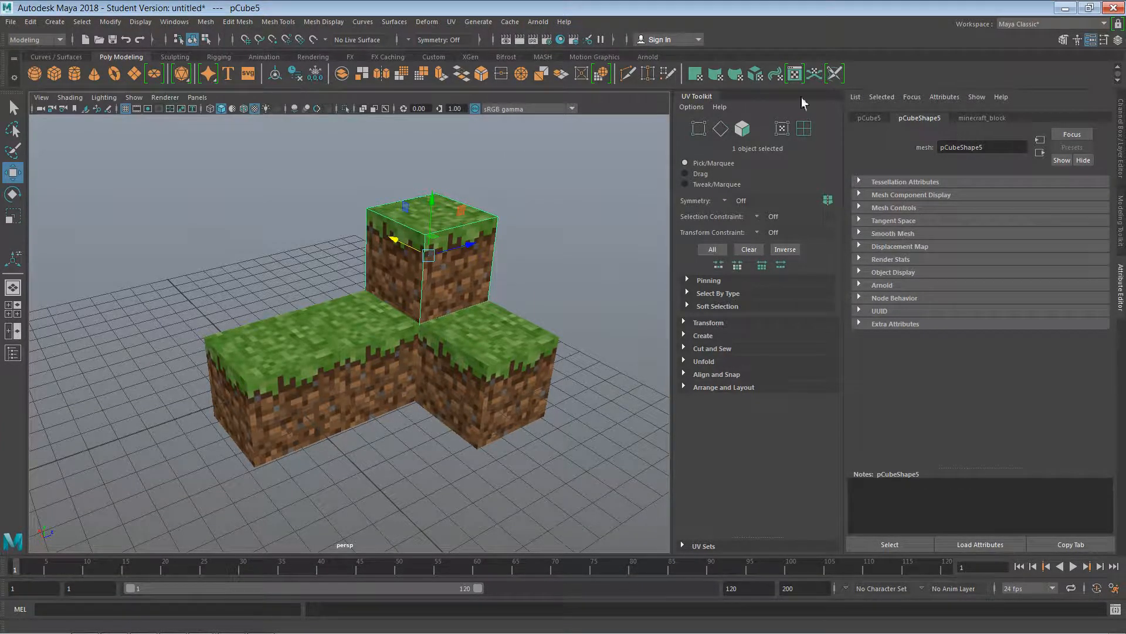
left_click(561, 40)
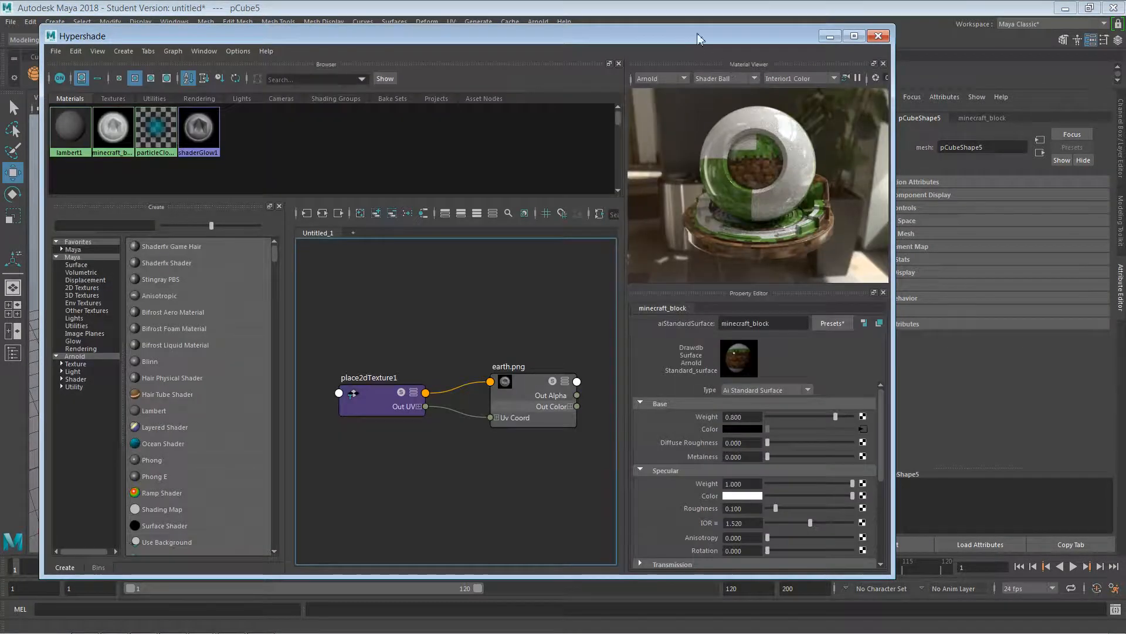
left_click_drag(698, 39, 874, 89)
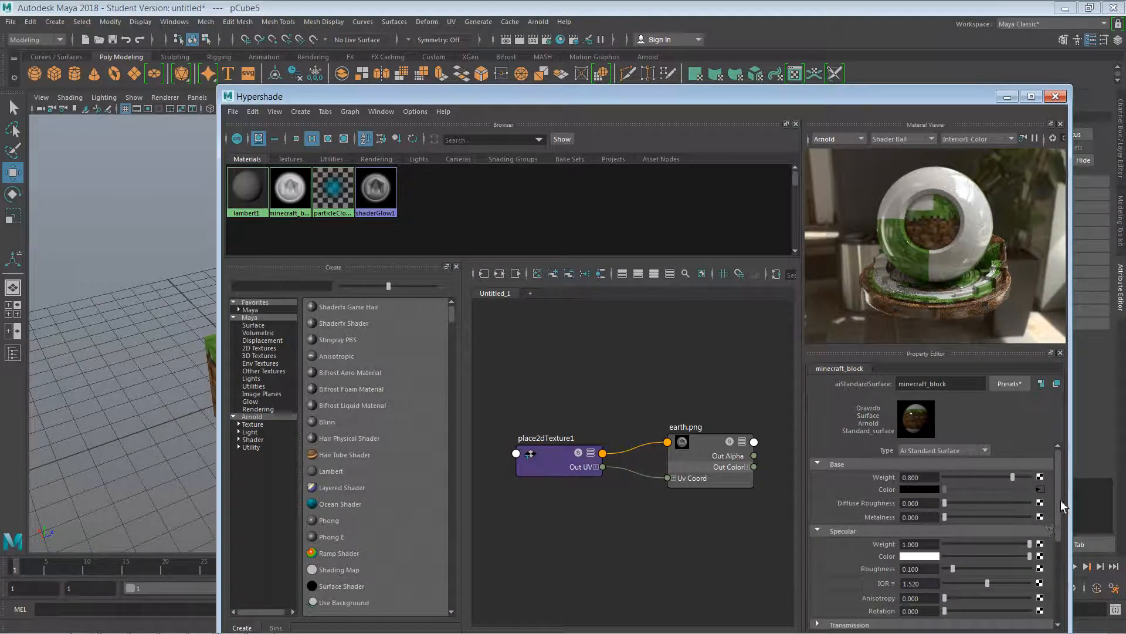
Step: Set the minecraft_block material's specular weight to 0 and minimize the Hypershade
left_click_drag(1058, 497, 1061, 525)
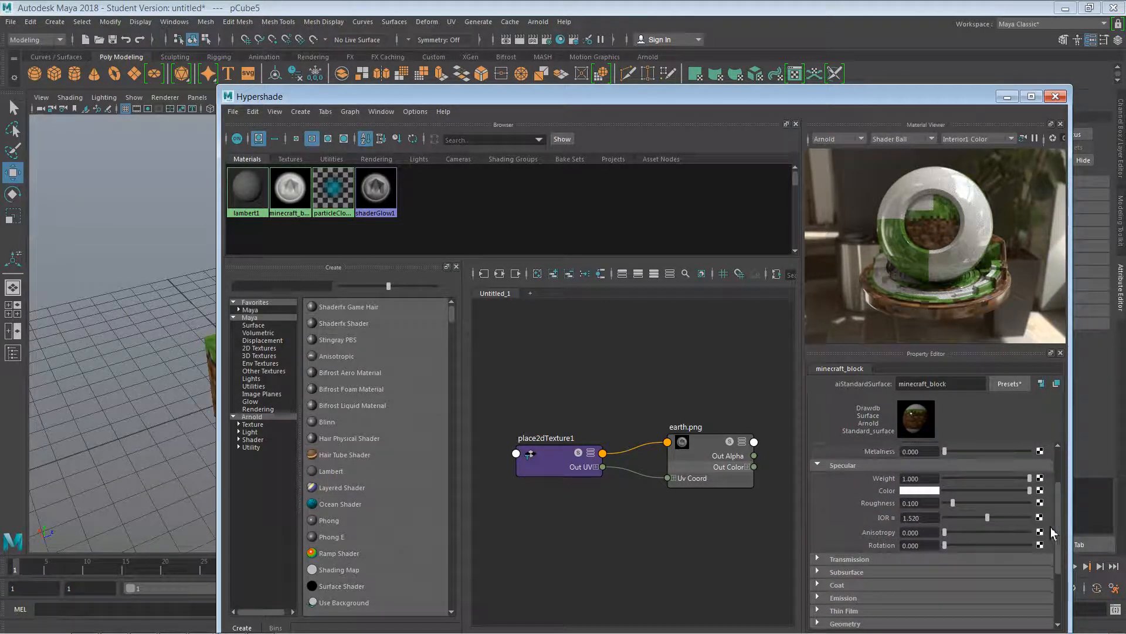
left_click_drag(1030, 479, 942, 480)
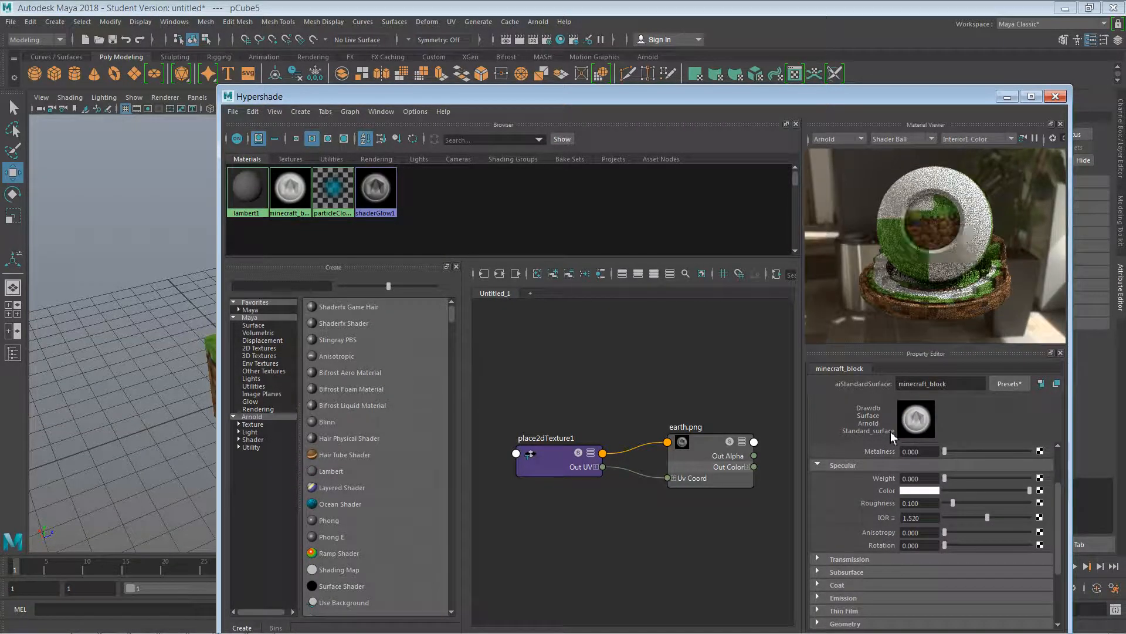
left_click(1007, 97)
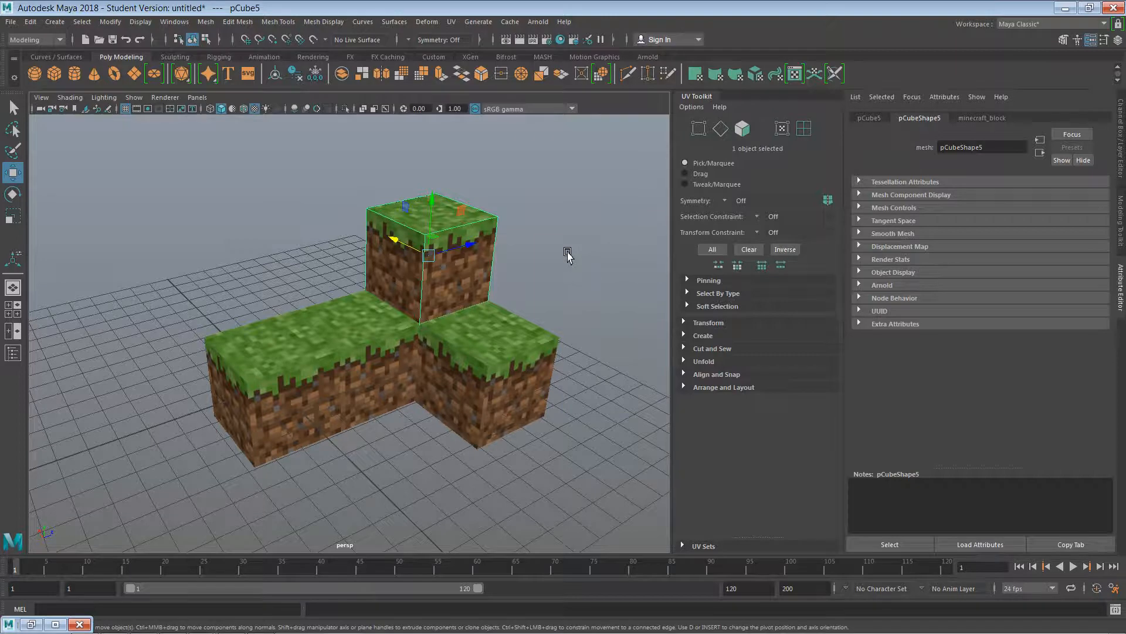
Step: Bring the Hypershade back up and render the block arrangement with Arnold
left_click(559, 40)
left_click(537, 22)
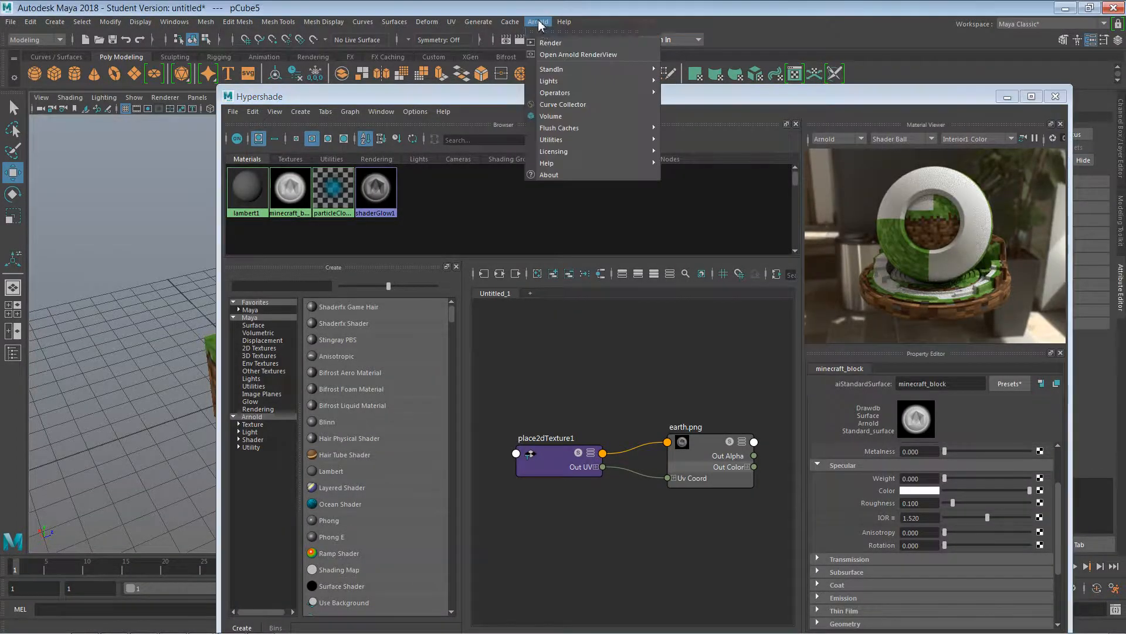
left_click(548, 42)
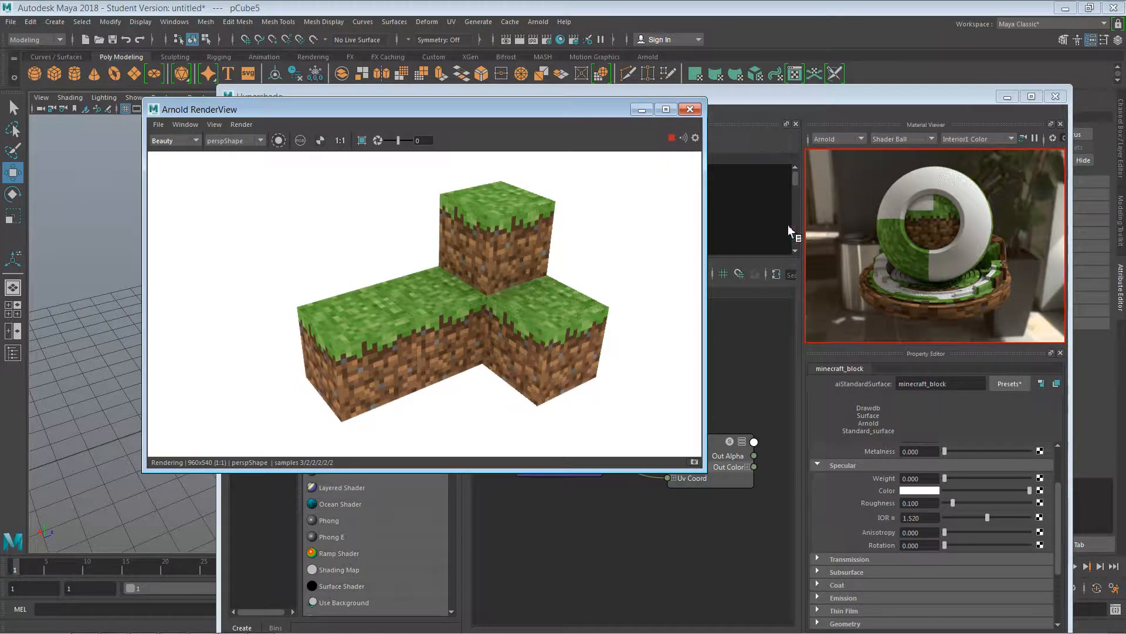
Step: Save the rendered image as minecraft in the Downloads folder and close the render view
left_click(158, 124)
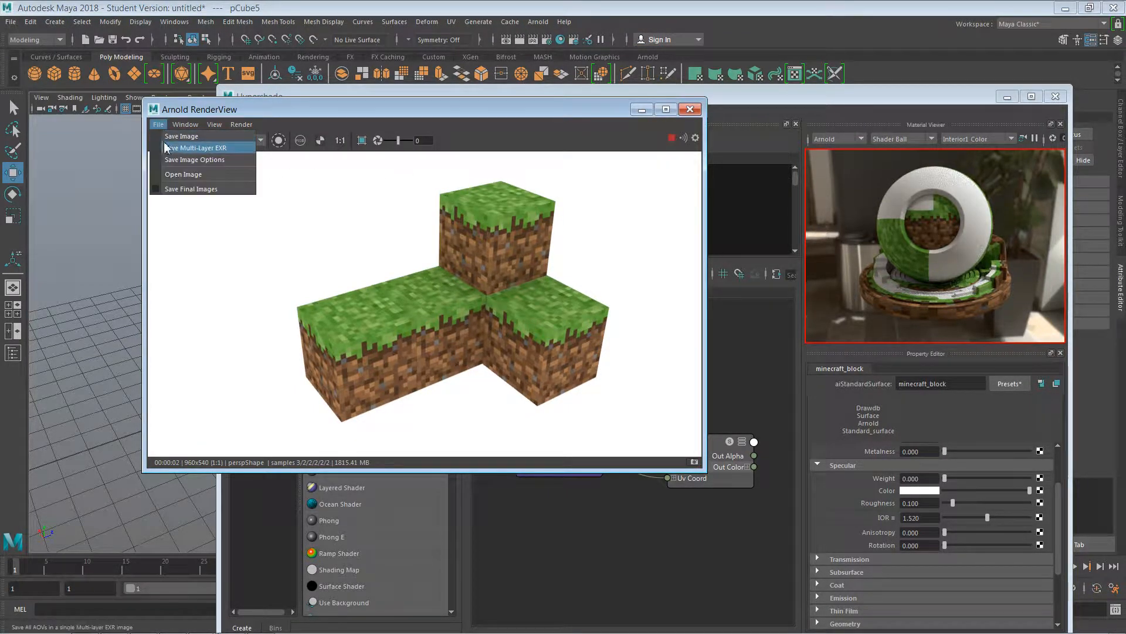
mouse_move(214, 124)
mouse_move(159, 126)
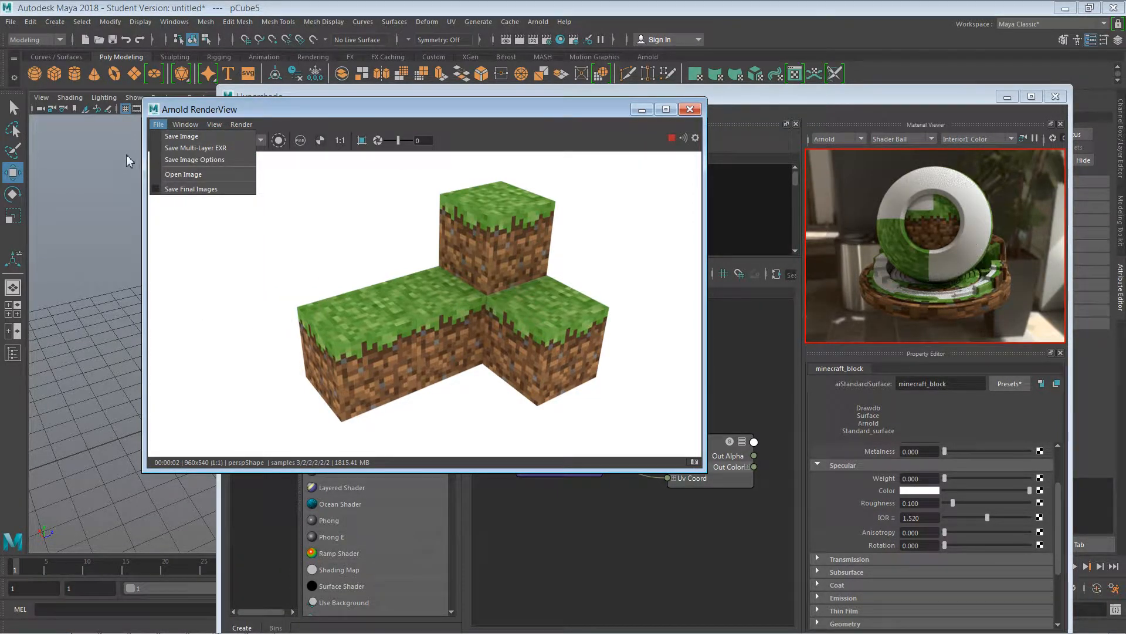
left_click(182, 136)
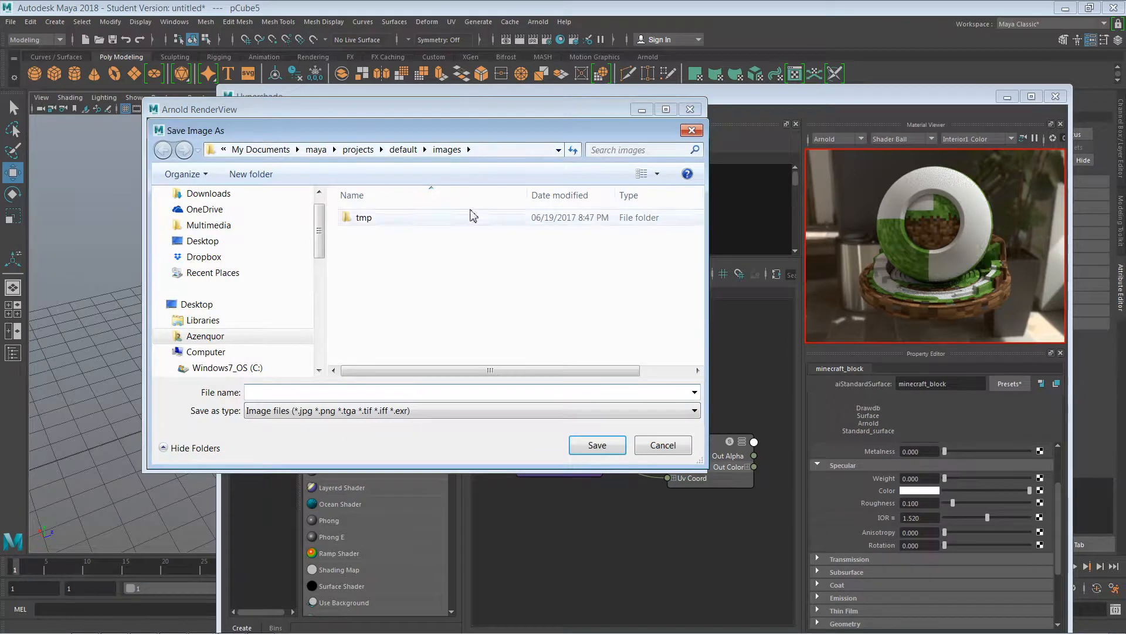
left_click(242, 194)
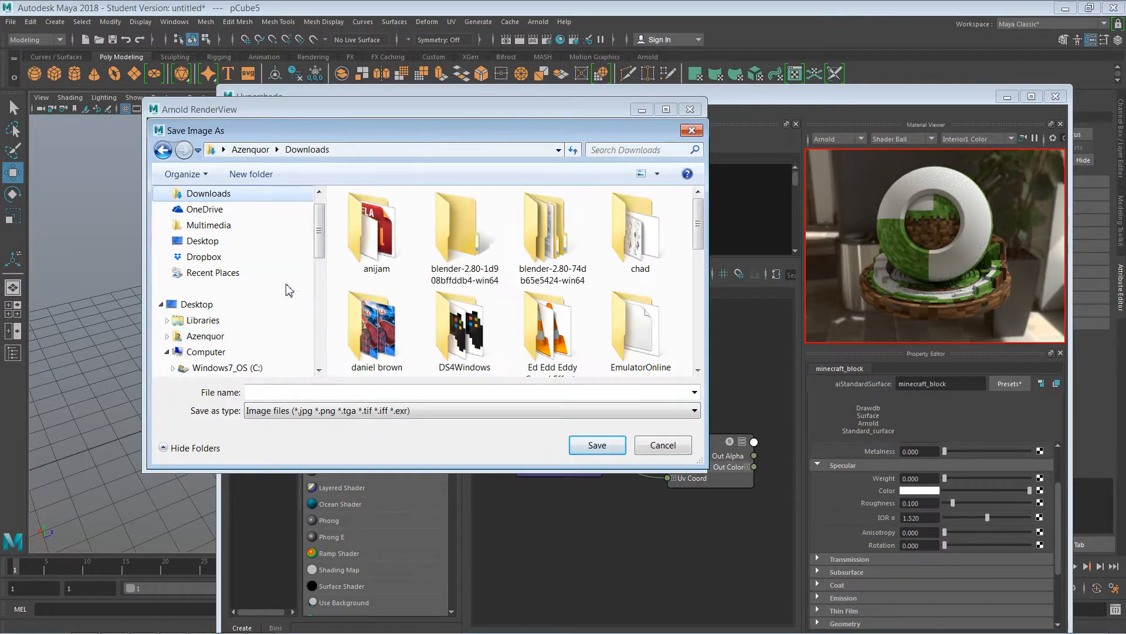
left_click(321, 394)
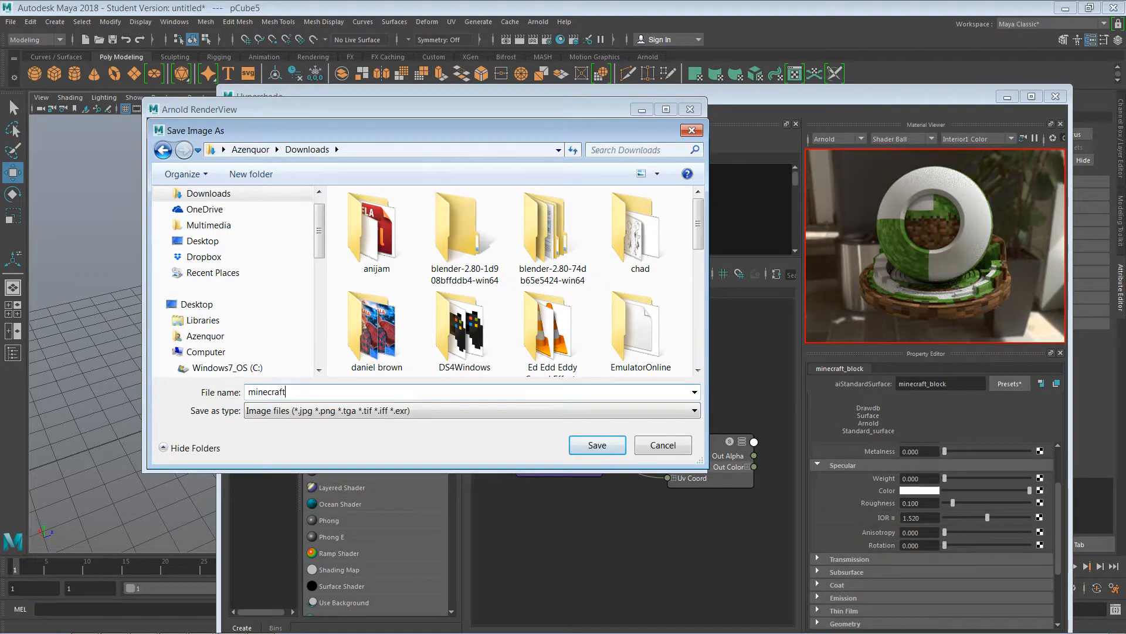
key("Return")
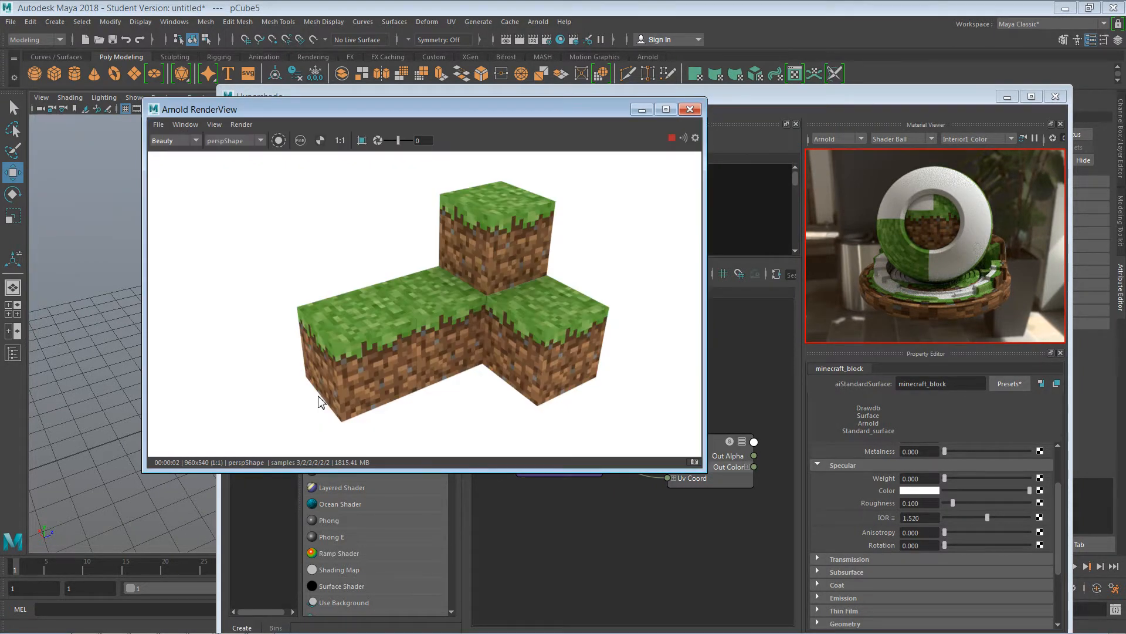
left_click(689, 109)
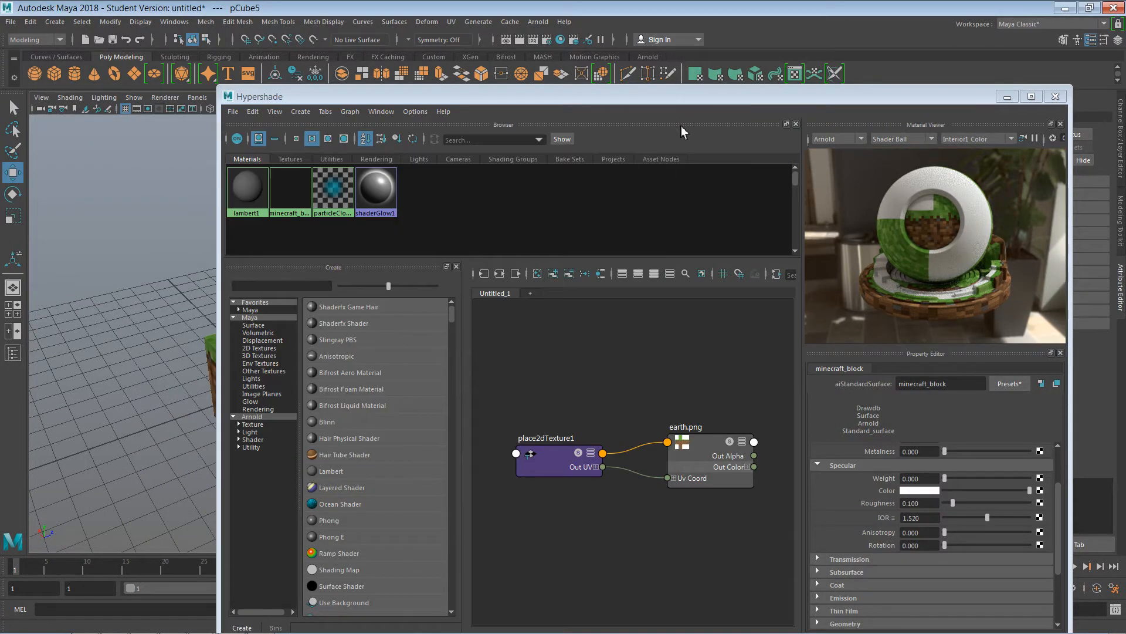